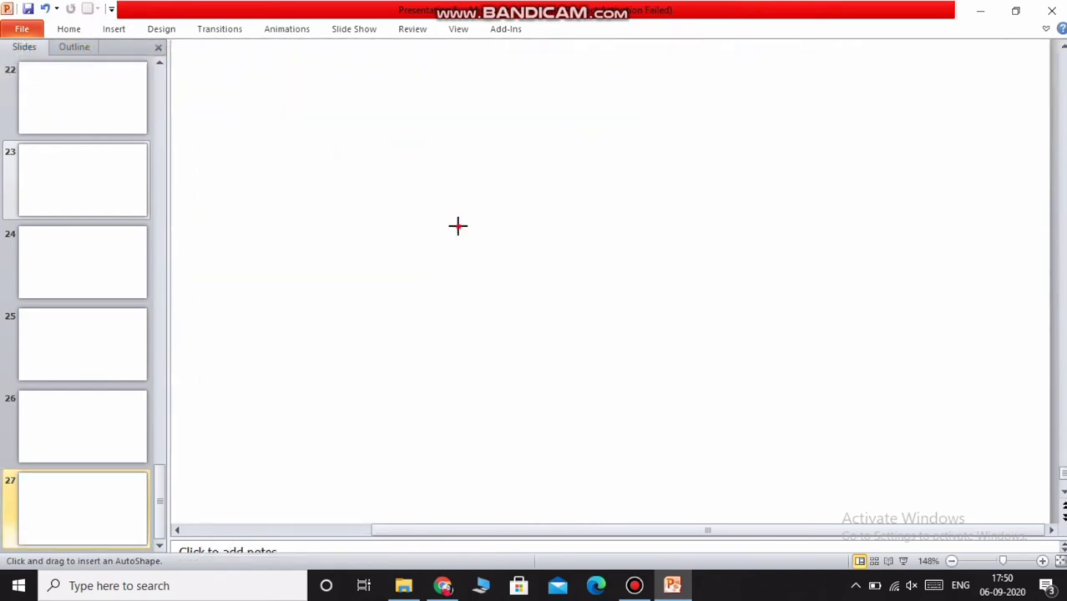
Draw a circle on slide 27 and a larger donut shape below and to the right of it.
{"action": "mouse_move", "coordinate": [456, 228]}
{"action": "left_mouse_down"}
{"action": "mouse_move", "coordinate": [595, 377]}
{"action": "mouse_move", "coordinate": [603, 367]}
{"action": "mouse_move", "coordinate": [590, 361]}
{"action": "left_mouse_up"}
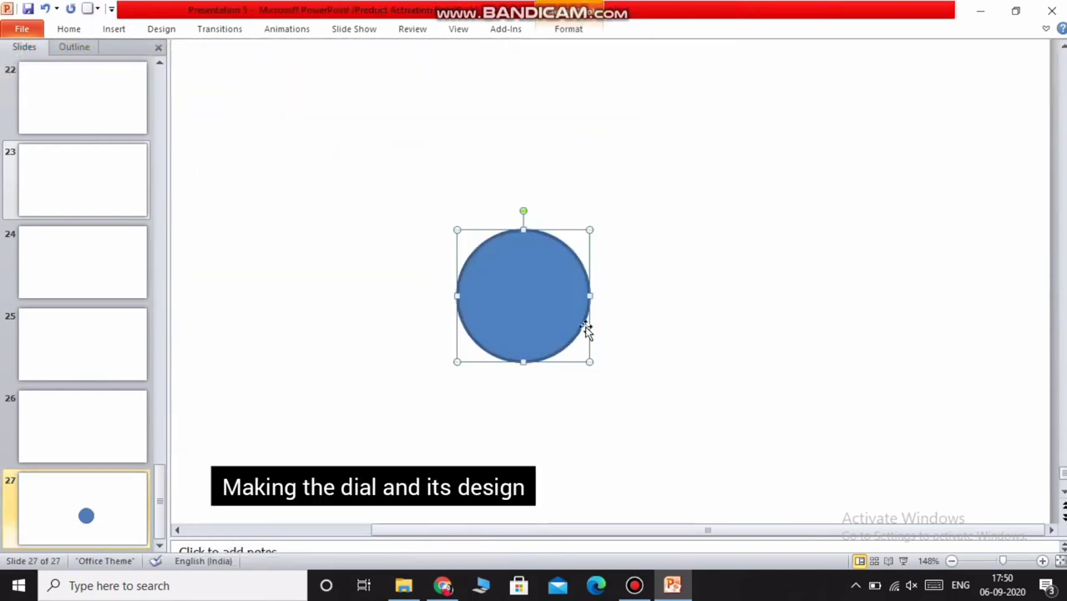
{"action": "left_click_drag", "start_coordinate": [561, 327], "coordinate": [368, 247]}
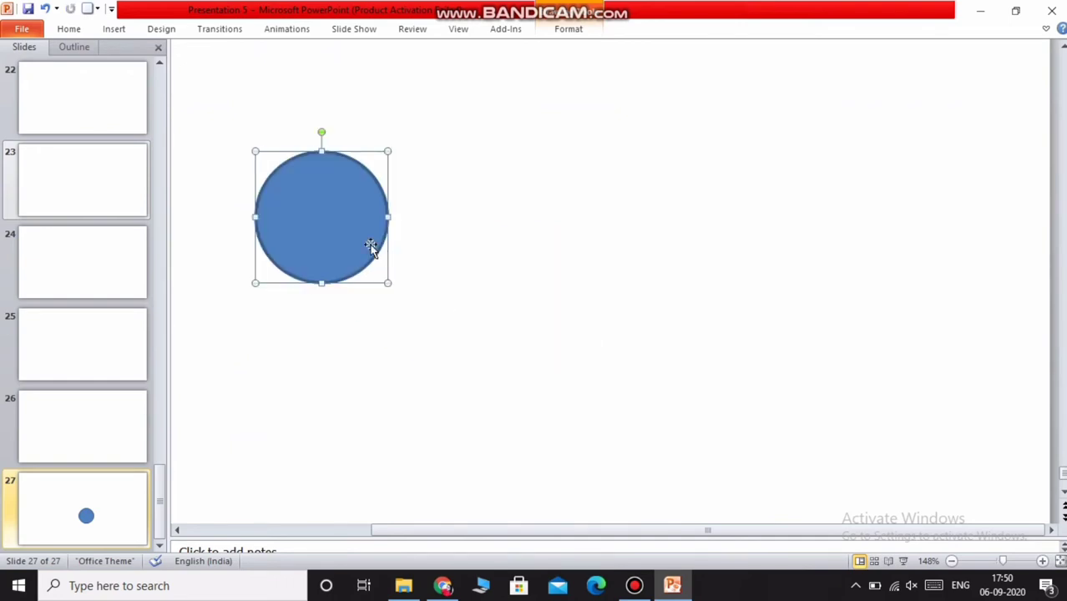
{"action": "left_click", "coordinate": [121, 29]}
{"action": "left_click", "coordinate": [222, 73]}
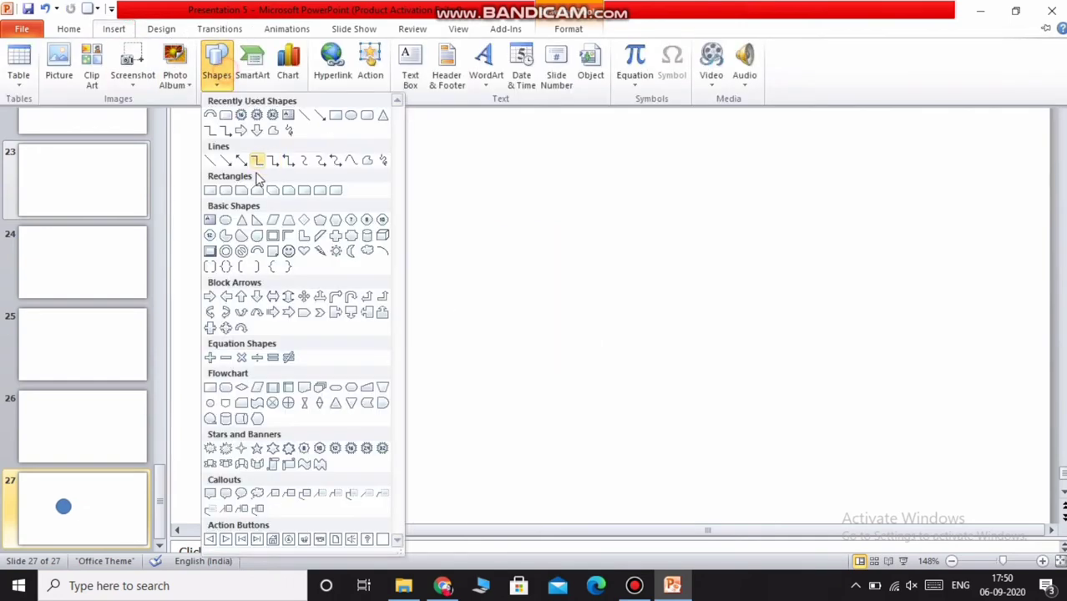
{"action": "left_click", "coordinate": [229, 251]}
{"action": "left_click_drag", "start_coordinate": [475, 256], "coordinate": [659, 440]}
{"action": "left_click_drag", "start_coordinate": [337, 206], "coordinate": [374, 159]}
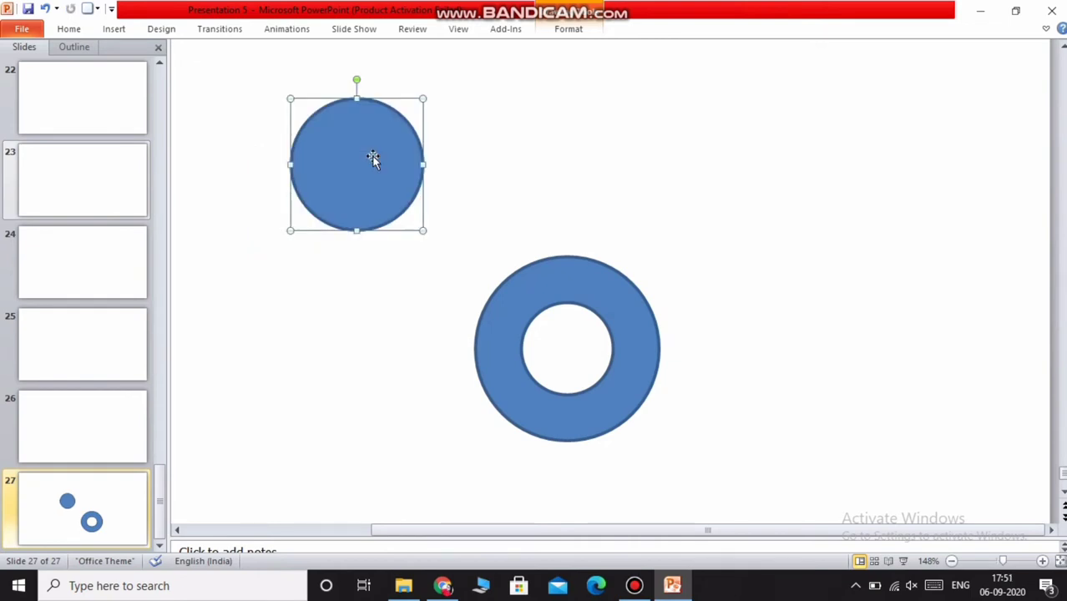
Thin the donut's ring by widening its hole and move the circle inside the hole.
{"action": "left_click", "coordinate": [525, 398]}
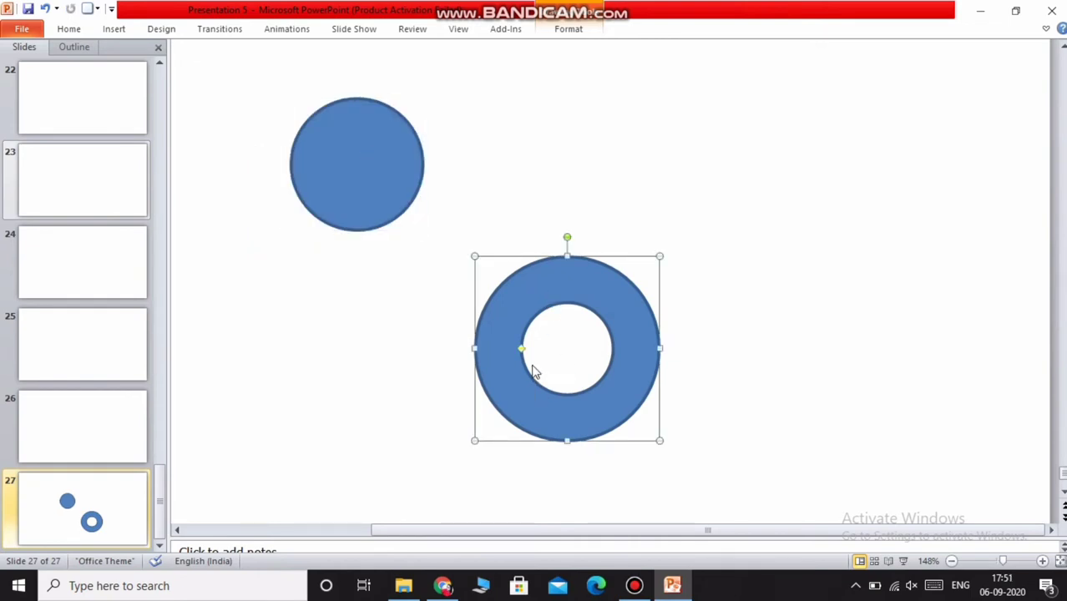
{"action": "left_click_drag", "start_coordinate": [523, 351], "coordinate": [494, 344]}
{"action": "left_click_drag", "start_coordinate": [379, 173], "coordinate": [612, 386]}
Shrink the donut to about 3.8 cm so its hole fits closely and evenly around the inner circle.
{"action": "left_click", "coordinate": [626, 276]}
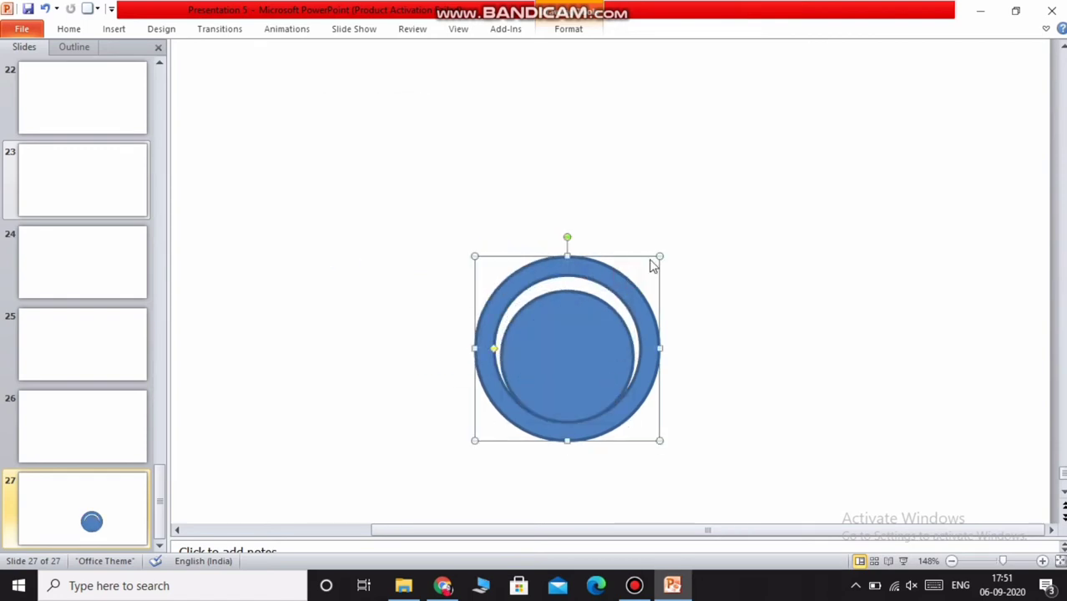
{"action": "left_click_drag", "start_coordinate": [657, 254], "coordinate": [650, 273]}
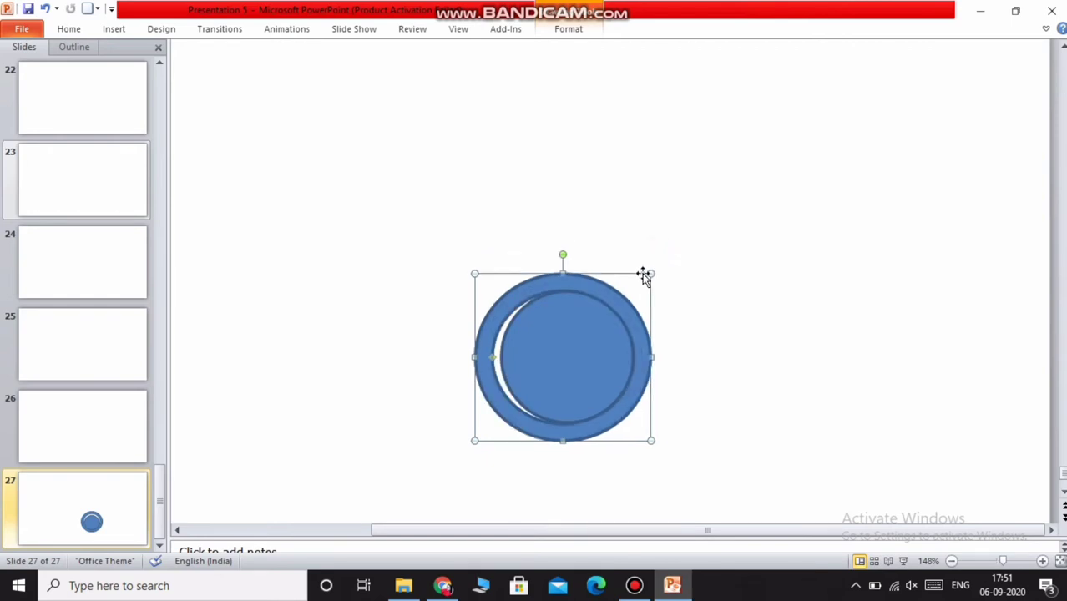
{"action": "left_click_drag", "start_coordinate": [492, 357], "coordinate": [483, 357]}
{"action": "left_click", "coordinate": [458, 358]}
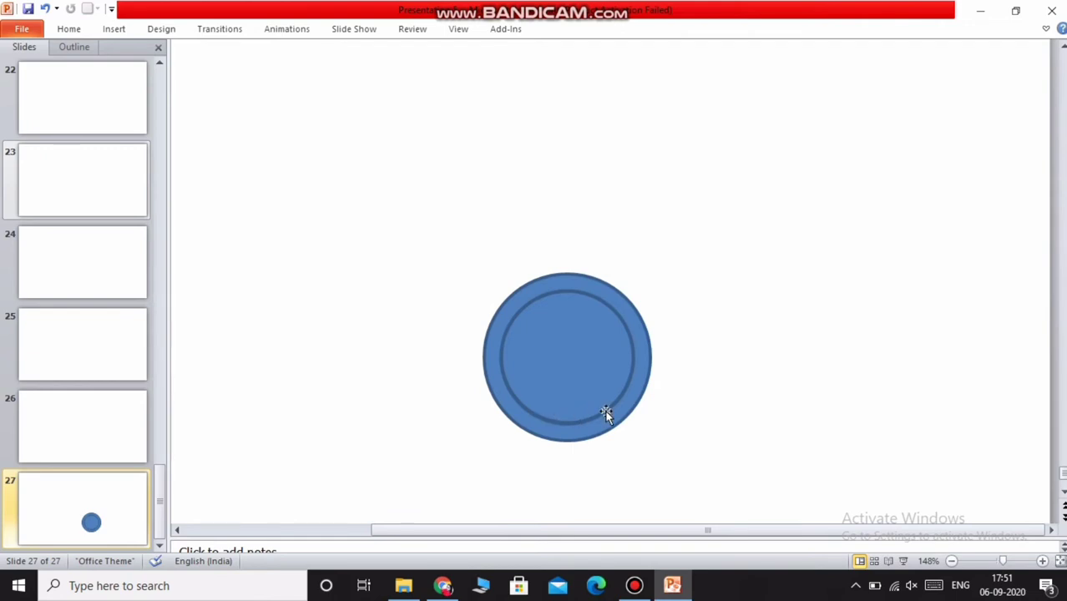
{"action": "left_click", "coordinate": [564, 396]}
{"action": "left_click", "coordinate": [688, 331]}
{"action": "left_click", "coordinate": [582, 281]}
{"action": "left_click", "coordinate": [568, 271]}
{"action": "left_click", "coordinate": [567, 309]}
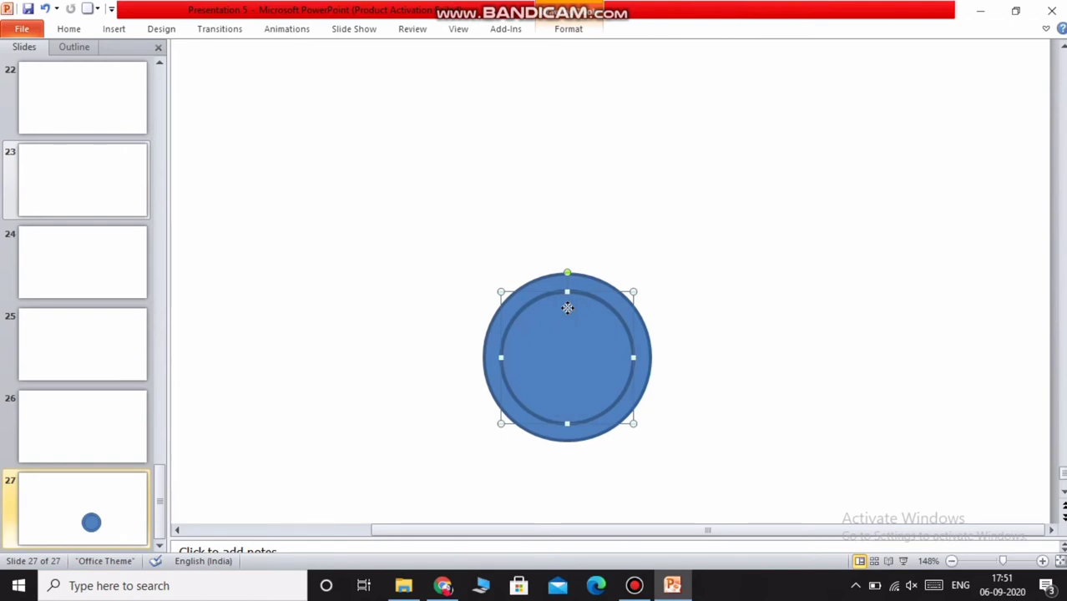
{"action": "left_click", "coordinate": [693, 305]}
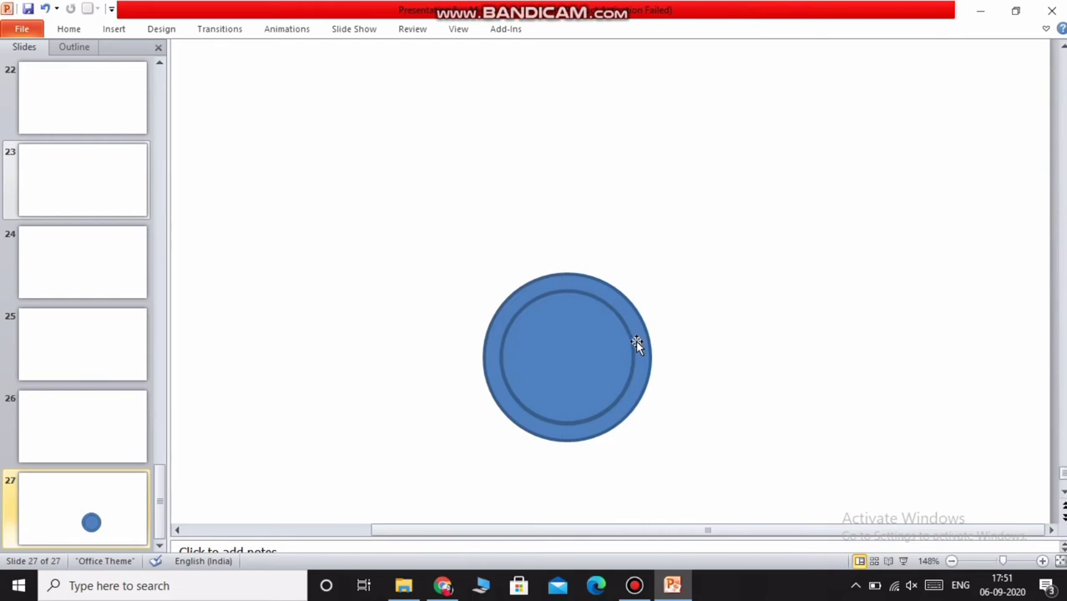
Duplicate the inner circle and place the copy on the empty area above and to the left of the dial.
{"action": "right_click", "coordinate": [592, 361]}
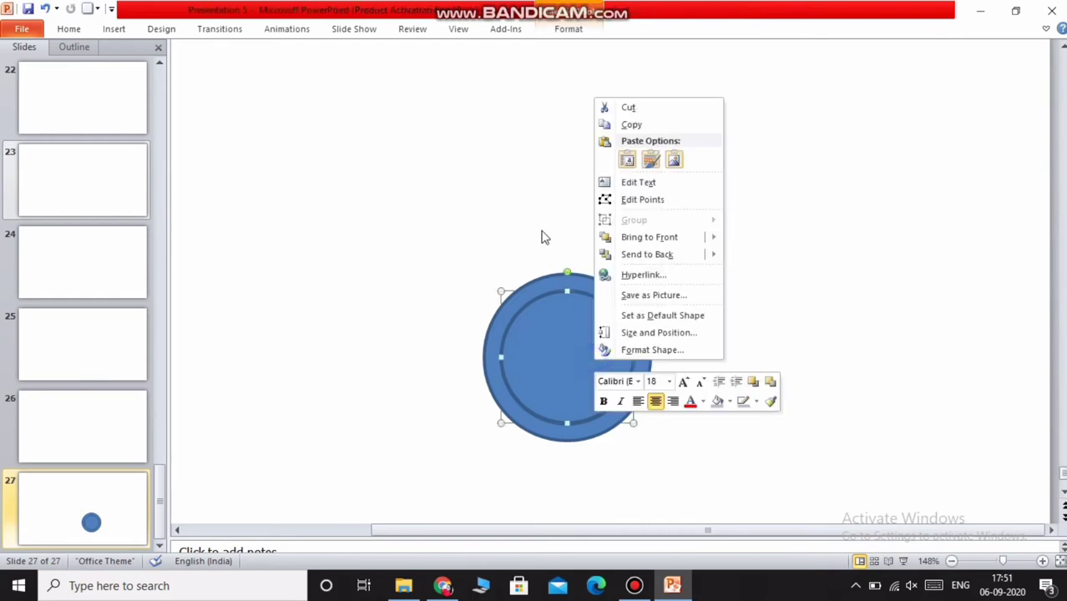
{"action": "left_click", "coordinate": [632, 124]}
{"action": "right_click", "coordinate": [460, 170]}
{"action": "left_click", "coordinate": [493, 231]}
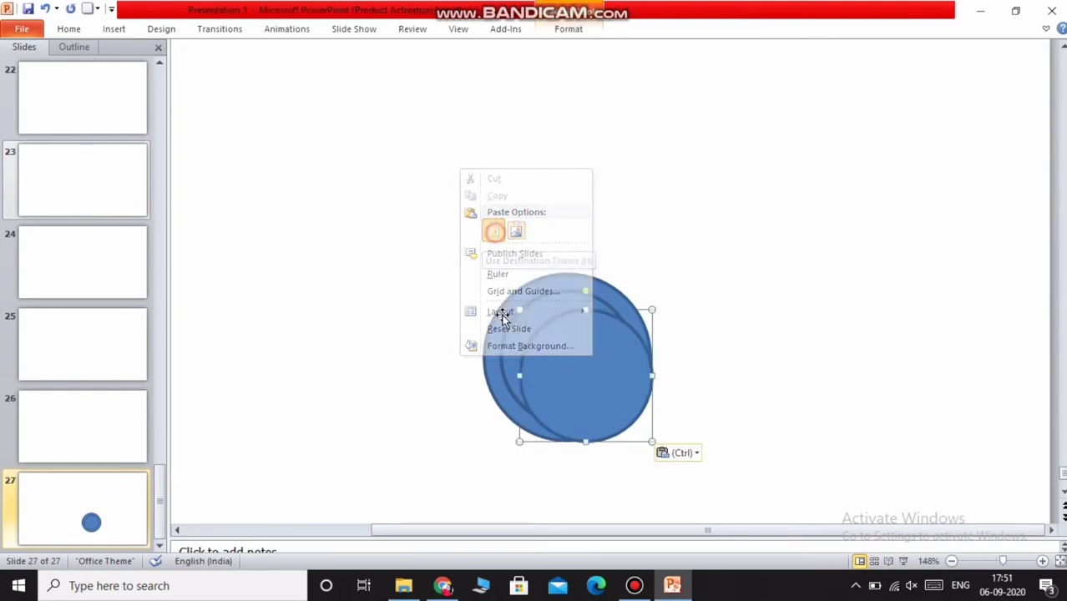
{"action": "left_click_drag", "start_coordinate": [584, 357], "coordinate": [362, 179]}
{"action": "left_click_drag", "start_coordinate": [451, 202], "coordinate": [731, 466]}
Enlarge the copied circle to roughly the donut's outer size and send it to the back, partly behind the dial.
{"action": "left_click", "coordinate": [357, 232]}
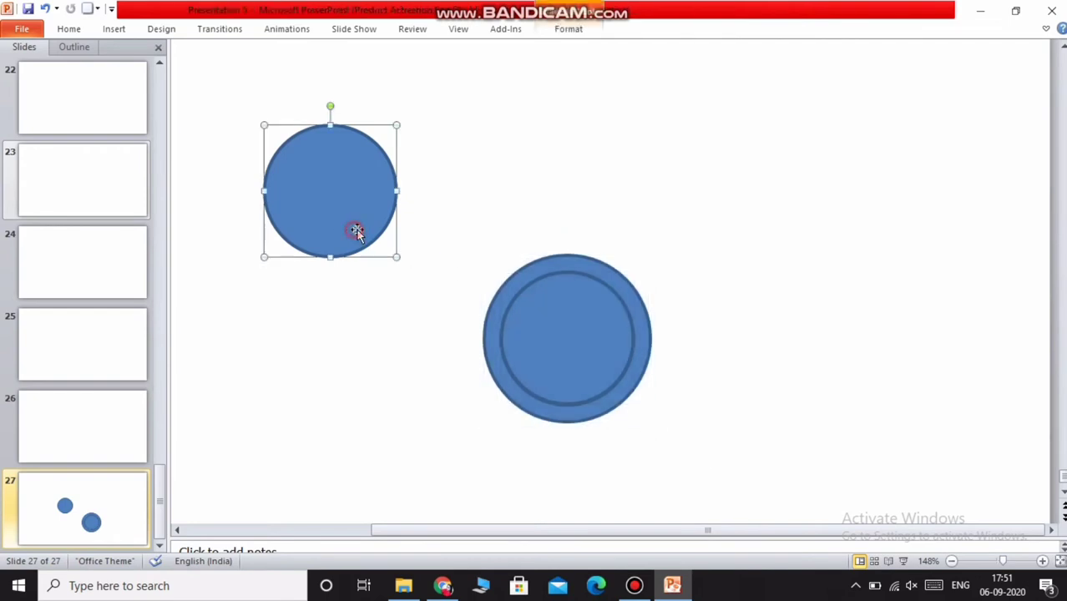
{"action": "left_click_drag", "start_coordinate": [397, 258], "coordinate": [431, 279]}
{"action": "left_click_drag", "start_coordinate": [395, 229], "coordinate": [564, 352]}
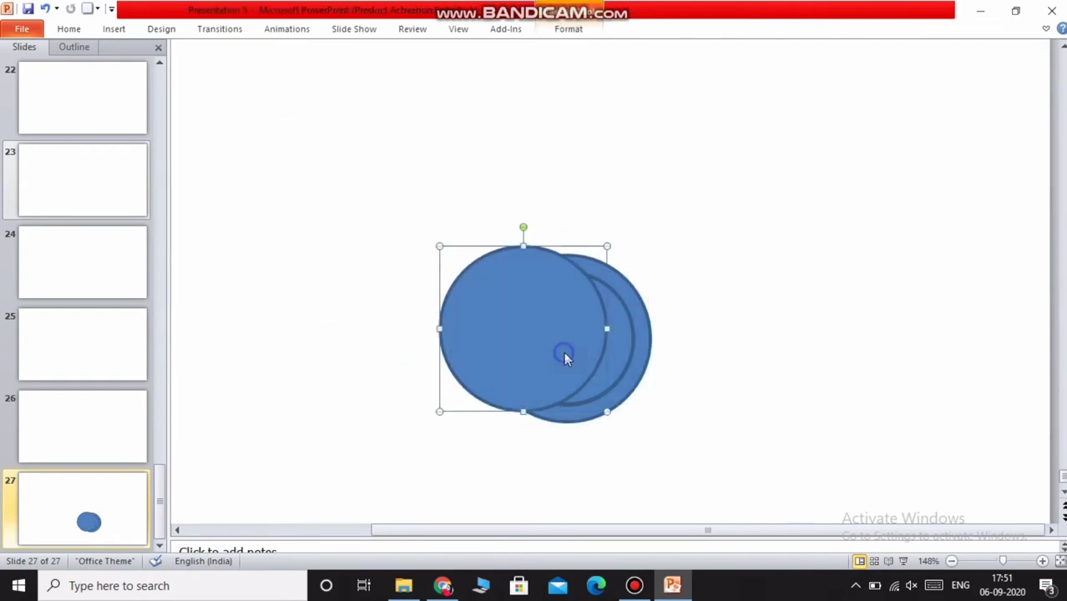
{"action": "right_click", "coordinate": [565, 352]}
{"action": "left_click", "coordinate": [619, 248]}
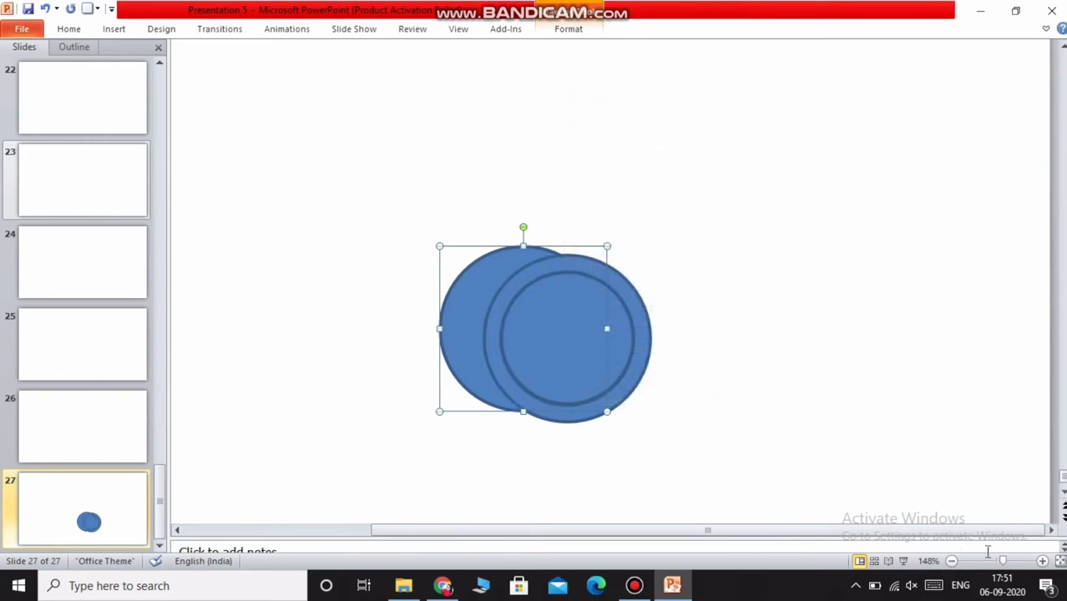
Try to line up the back circle with the donut's outer edge and undo the move.
{"action": "left_click_drag", "start_coordinate": [1006, 566], "coordinate": [1041, 566]}
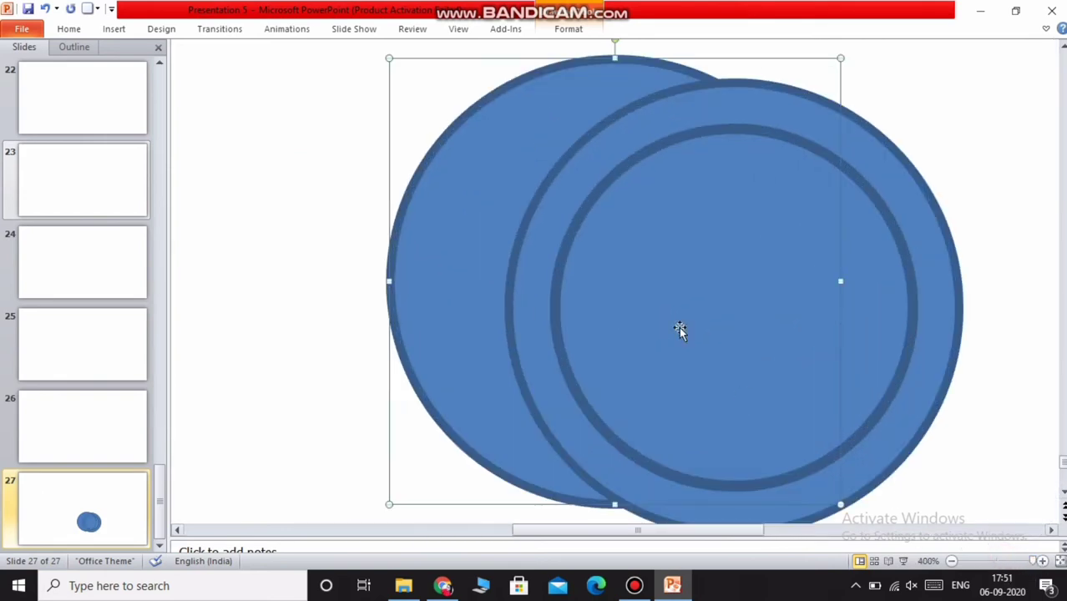
{"action": "scroll", "coordinate": [679, 327], "scroll_direction": "down", "scroll_amount": 1}
{"action": "left_click_drag", "start_coordinate": [469, 271], "coordinate": [597, 304]}
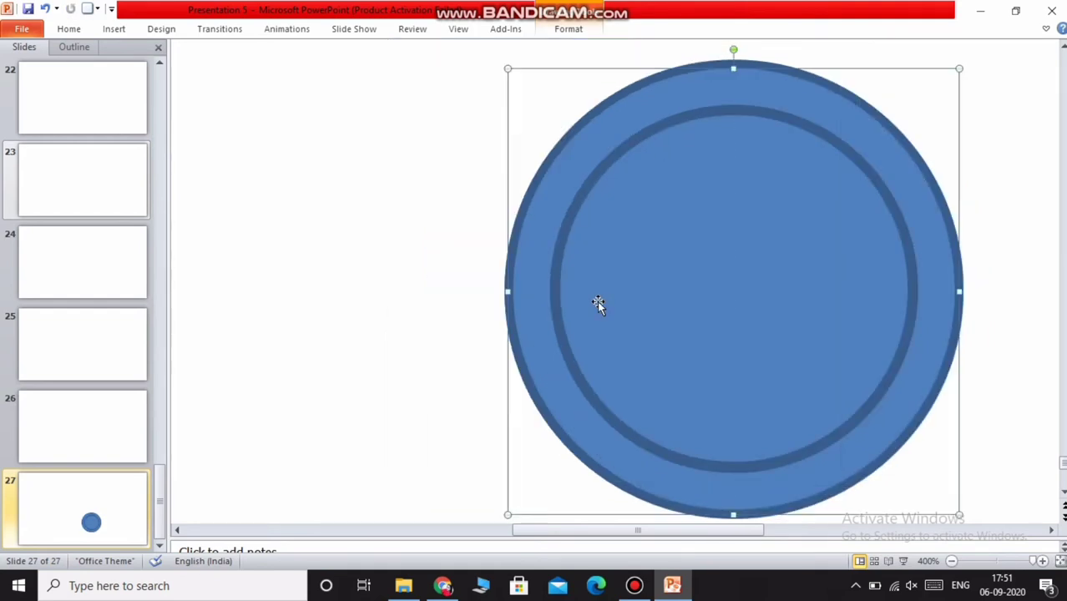
{"action": "left_click", "coordinate": [44, 9]}
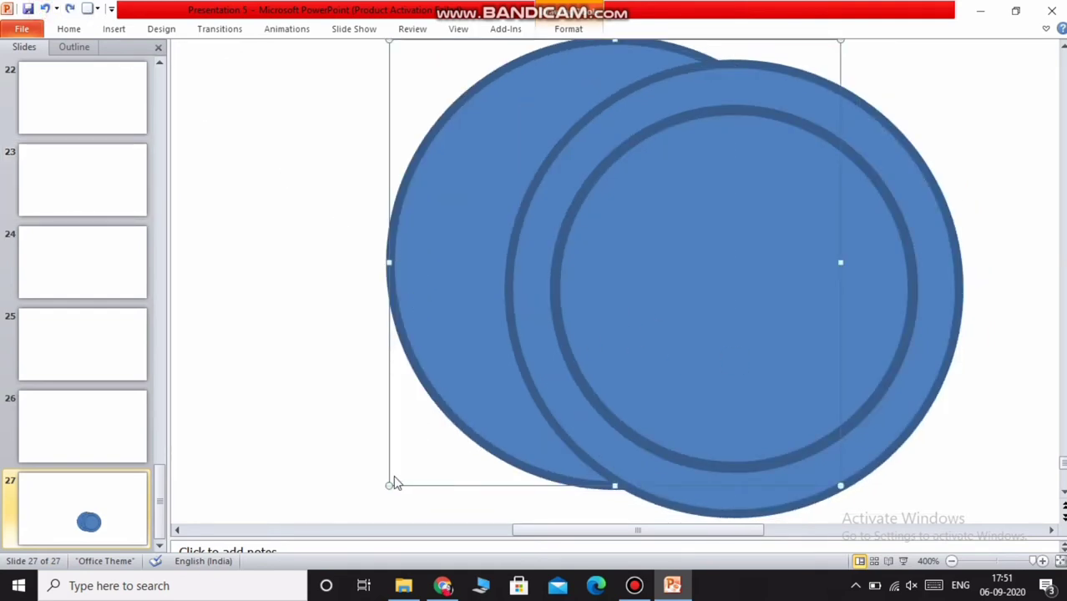
Enlarge the back circle to about 4.2 cm and center it behind the donut as an outer rim.
{"action": "left_click_drag", "start_coordinate": [390, 480], "coordinate": [341, 511]}
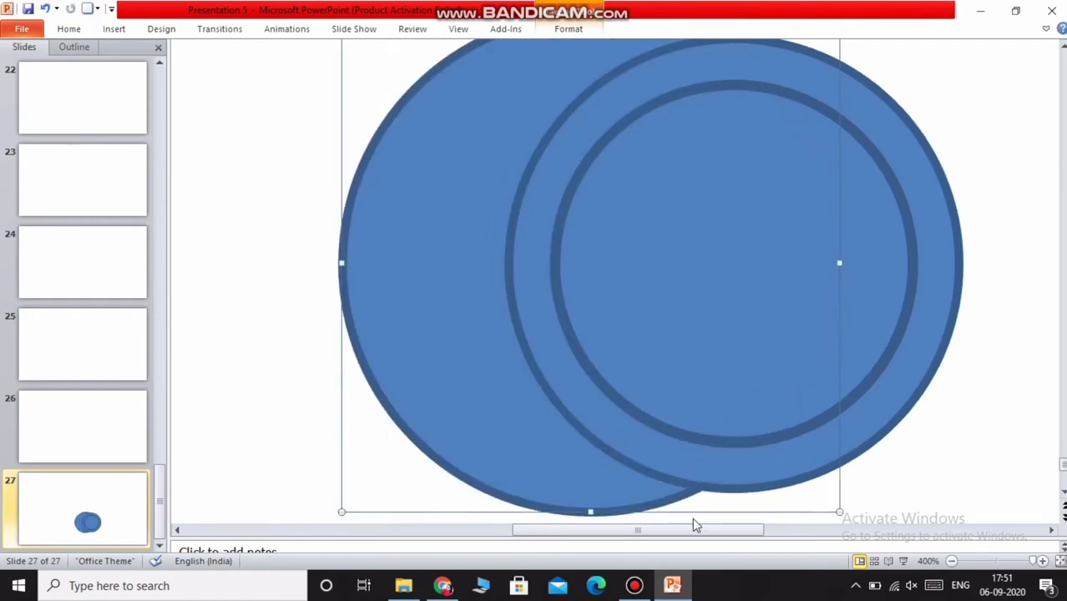
{"action": "left_click", "coordinate": [951, 561]}
{"action": "left_click", "coordinate": [952, 561]}
{"action": "left_click", "coordinate": [951, 561]}
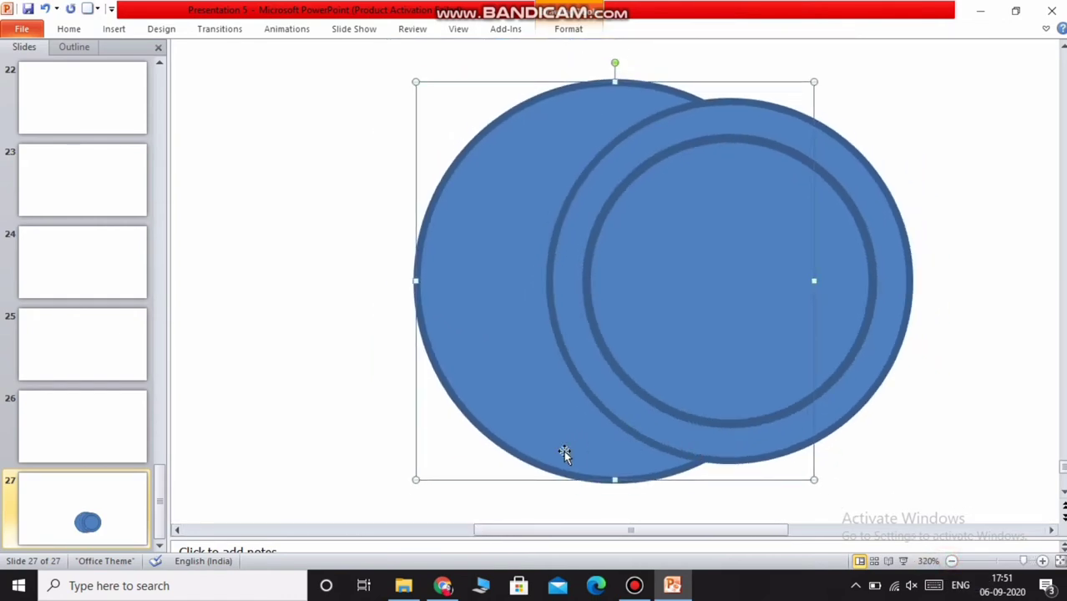
{"action": "left_click_drag", "start_coordinate": [564, 454], "coordinate": [680, 455]}
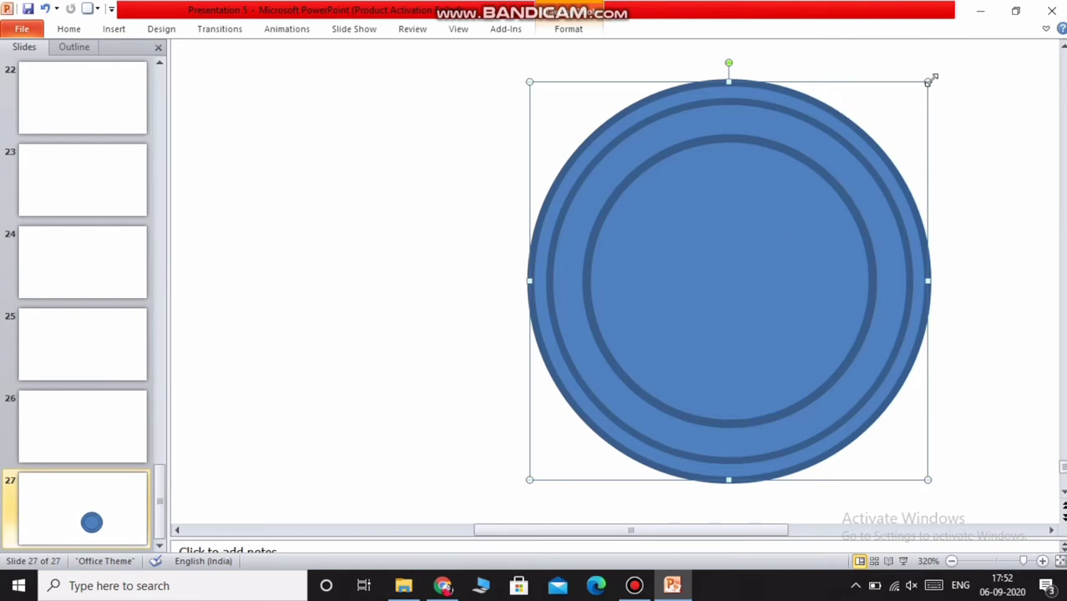
{"action": "mouse_move", "coordinate": [930, 80]}
{"action": "left_mouse_down"}
{"action": "mouse_move", "coordinate": [918, 94]}
{"action": "mouse_move", "coordinate": [927, 83]}
{"action": "left_mouse_up"}
Set the outline weight of the outermost circle to 1 pt.
{"action": "left_click", "coordinate": [593, 30]}
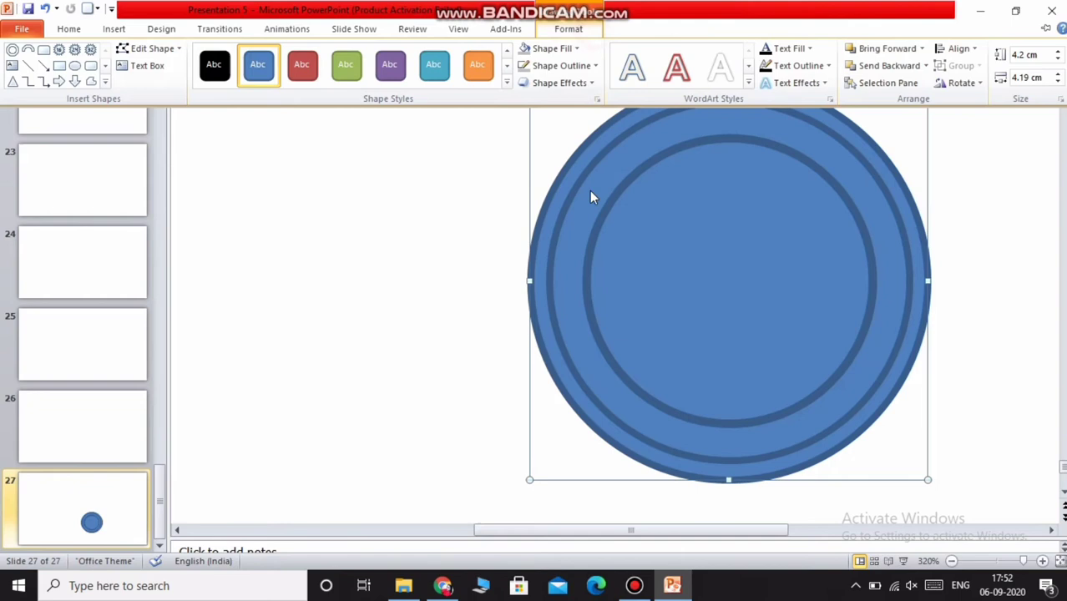
{"action": "left_click", "coordinate": [571, 65]}
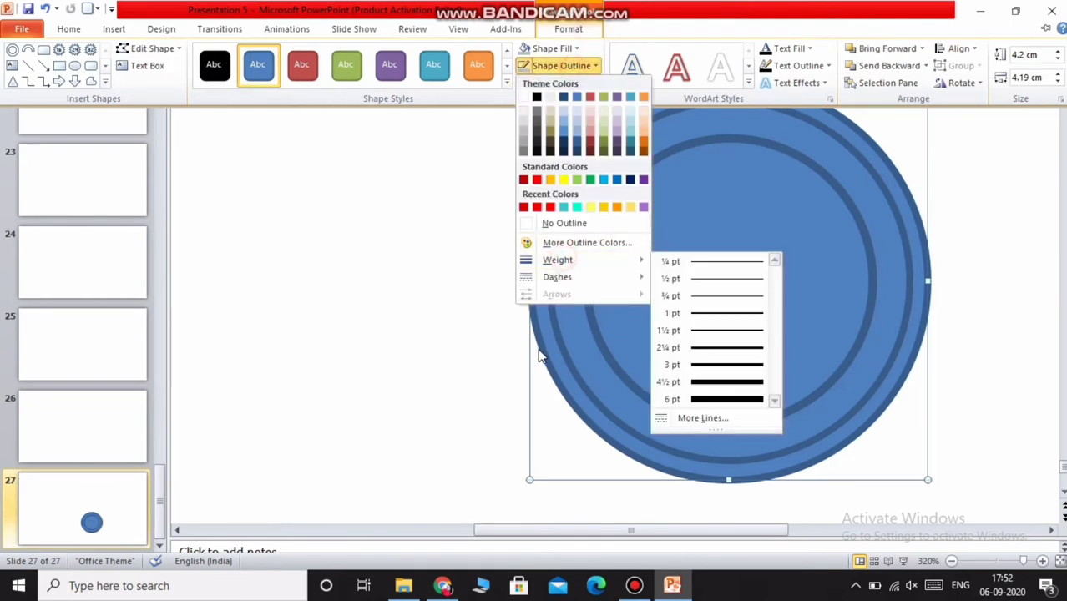
{"action": "mouse_move", "coordinate": [605, 274]}
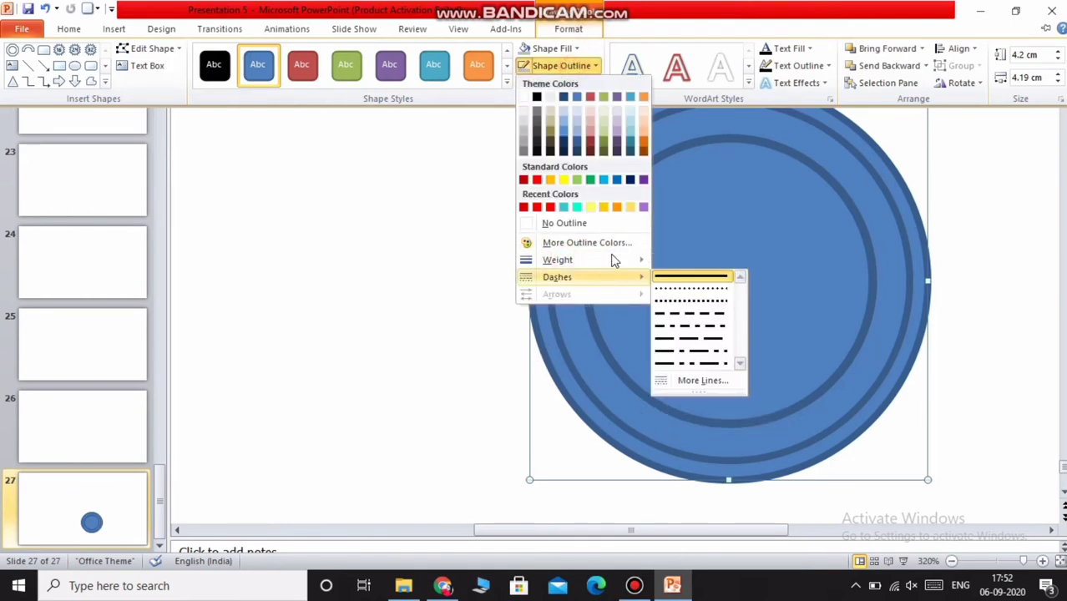
{"action": "mouse_move", "coordinate": [555, 262]}
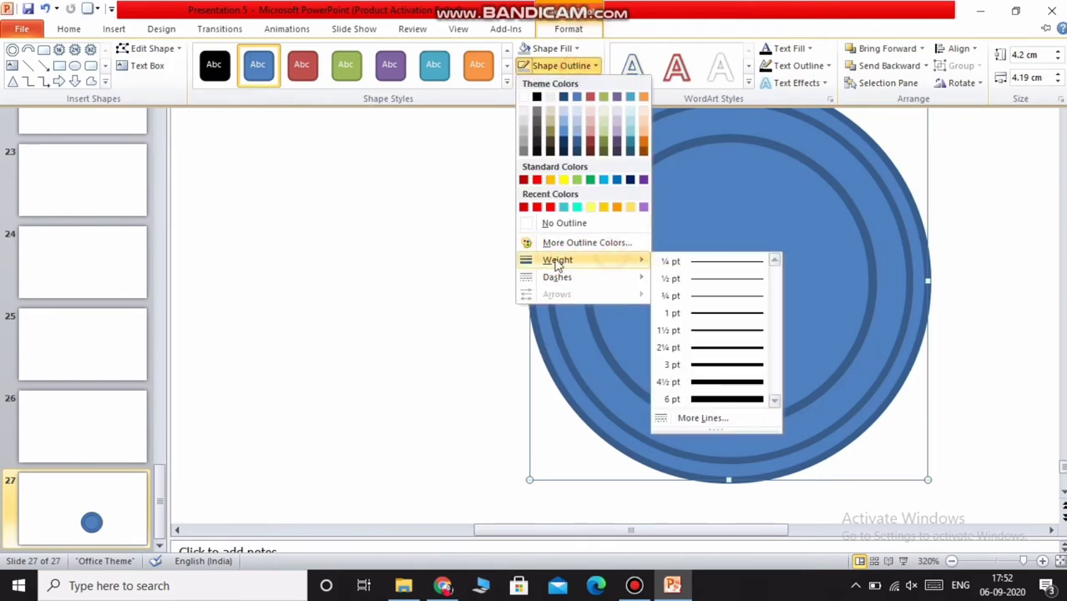
{"action": "left_click", "coordinate": [709, 312]}
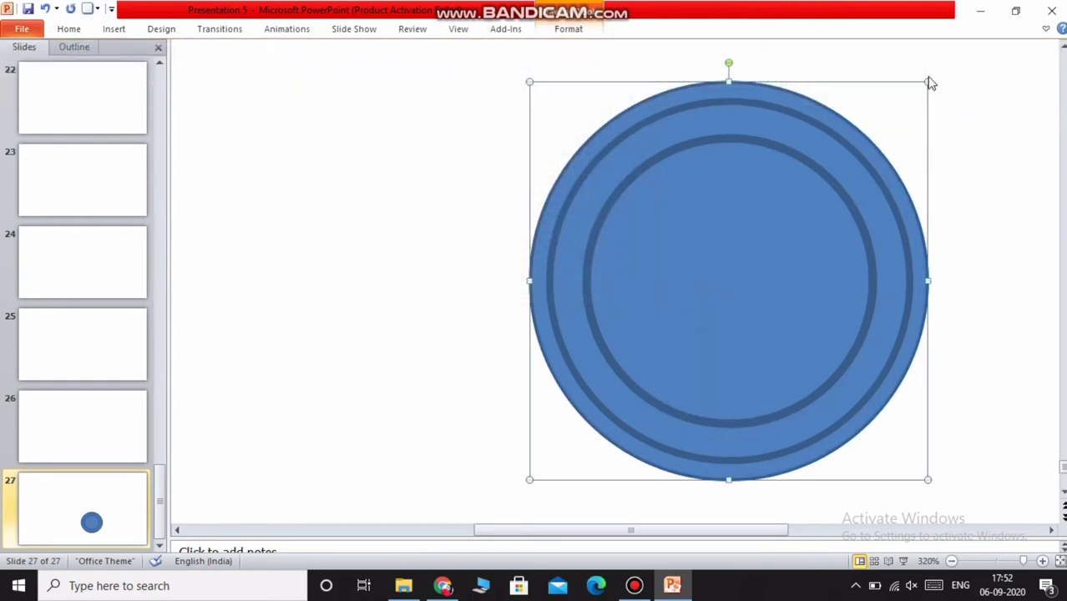
Reduce the outermost circle's height and width and recenter it so a thin, even rim surrounds the donut.
{"action": "mouse_move", "coordinate": [928, 82]}
{"action": "left_mouse_down"}
{"action": "mouse_move", "coordinate": [914, 87]}
{"action": "mouse_move", "coordinate": [920, 100]}
{"action": "left_mouse_up"}
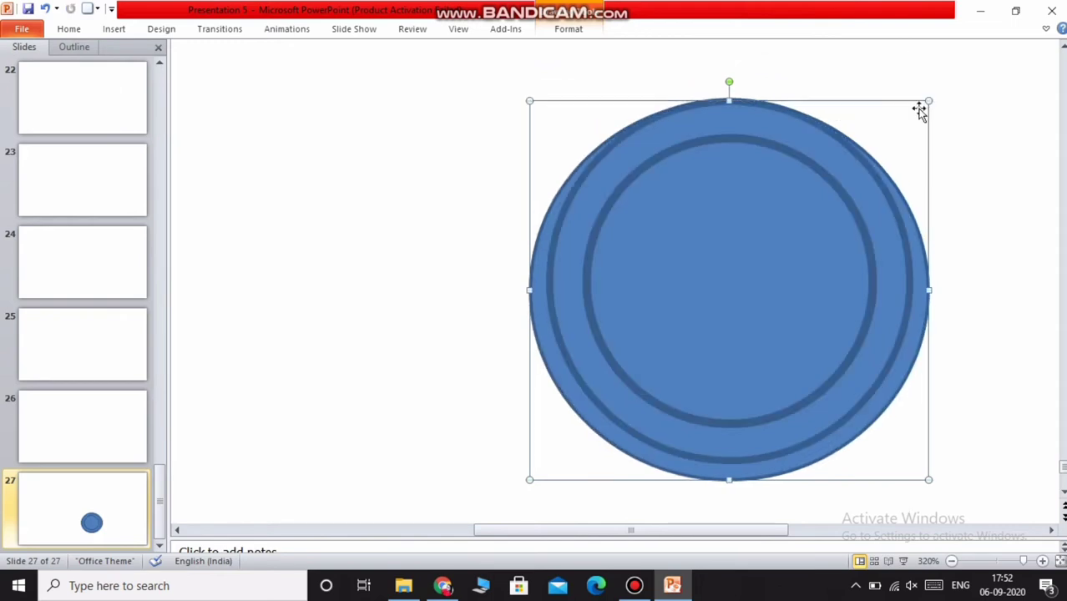
{"action": "left_click_drag", "start_coordinate": [741, 478], "coordinate": [746, 470]}
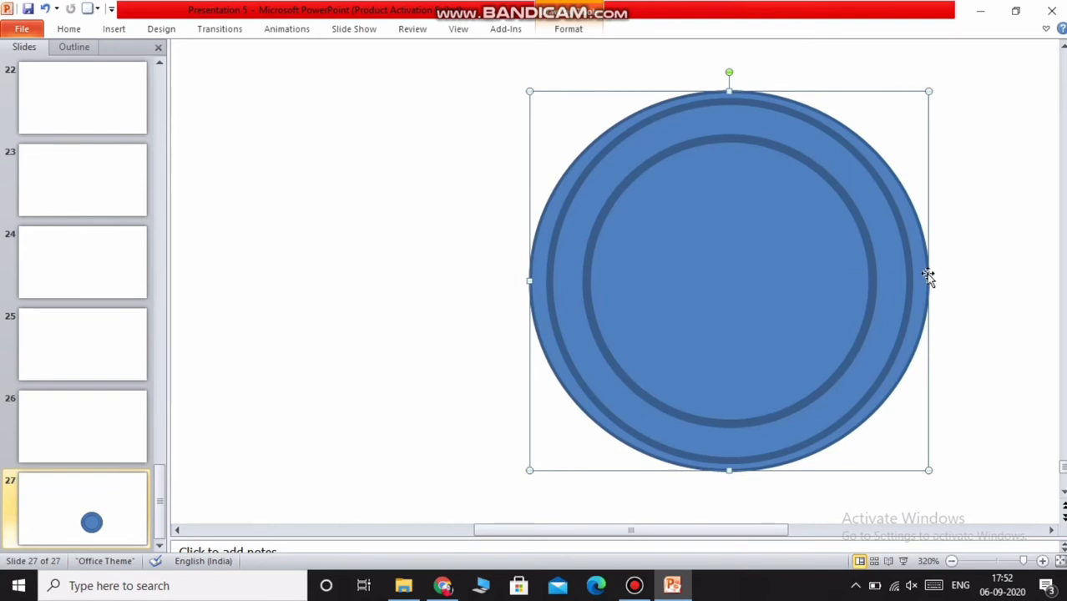
{"action": "left_click_drag", "start_coordinate": [928, 281], "coordinate": [925, 282]}
{"action": "left_click_drag", "start_coordinate": [527, 283], "coordinate": [549, 281]}
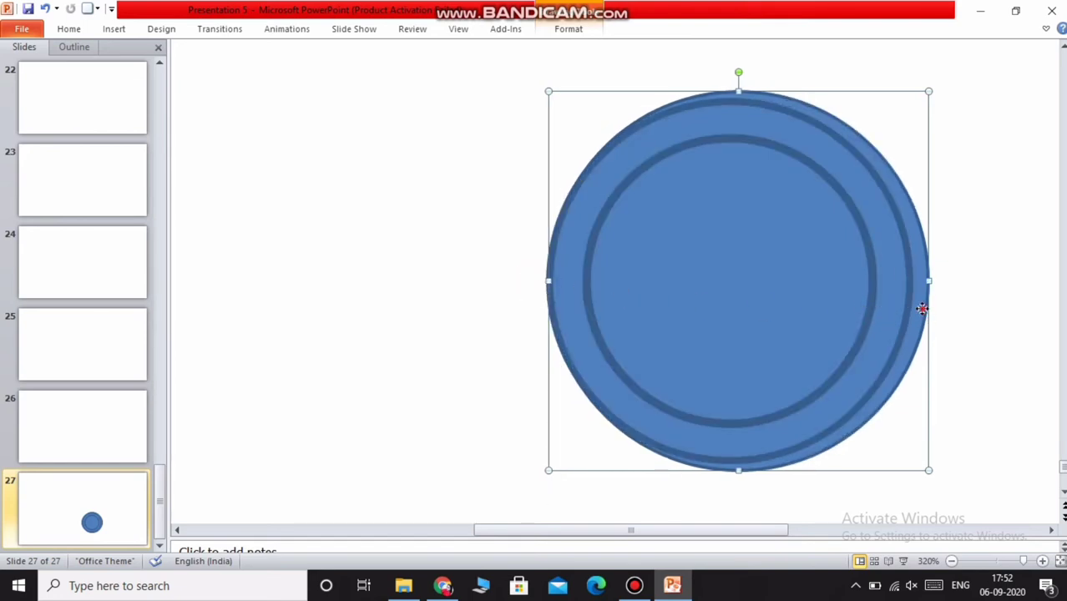
{"action": "left_click_drag", "start_coordinate": [921, 309], "coordinate": [906, 309]}
{"action": "left_click", "coordinate": [975, 347]}
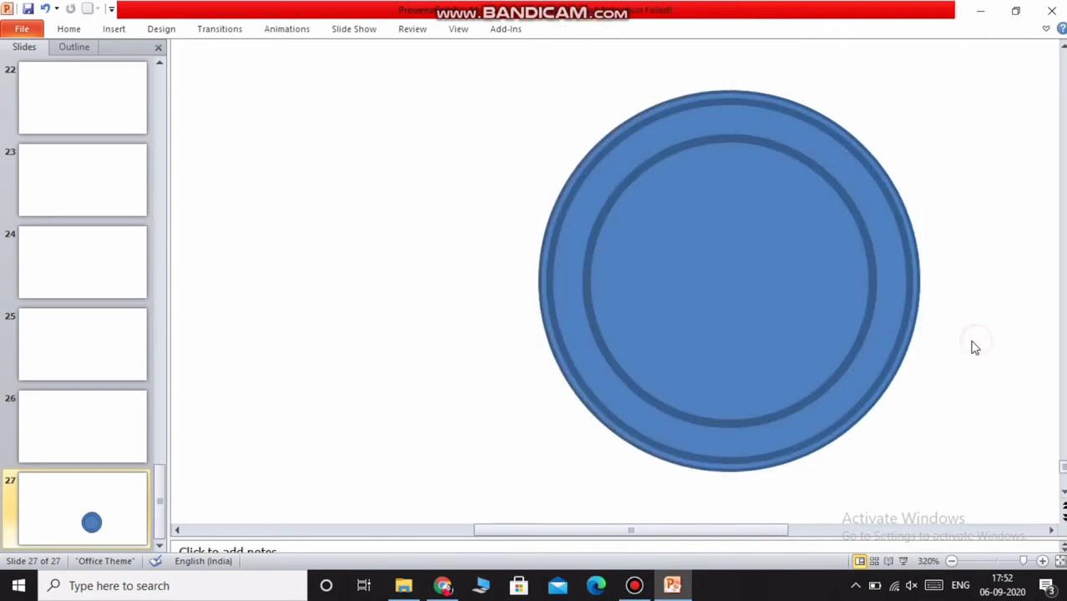
Set the outline weight of the donut to 1½ pt.
{"action": "left_click", "coordinate": [865, 348]}
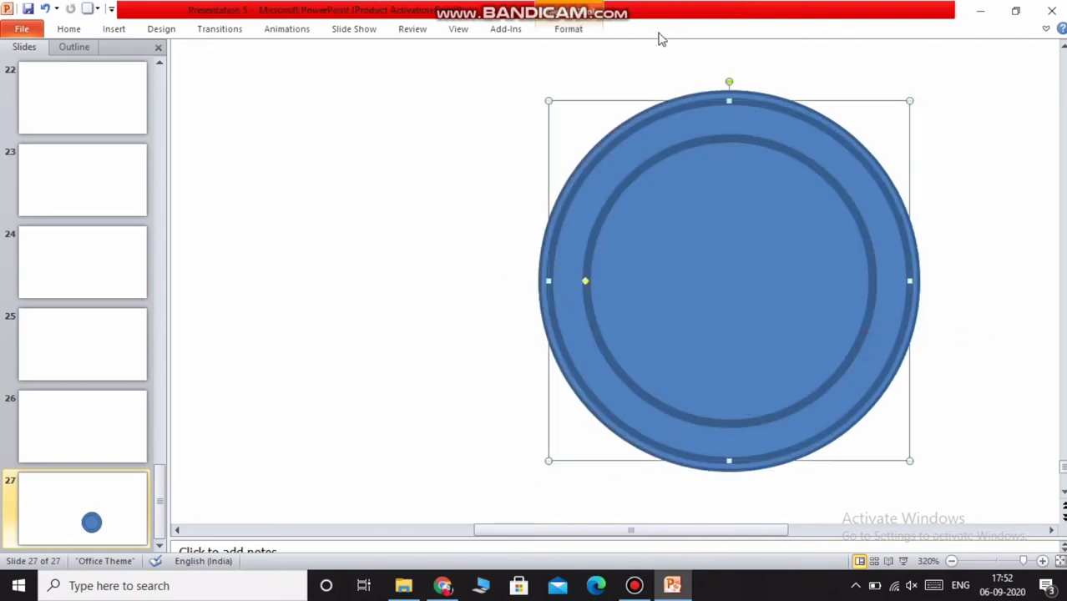
{"action": "left_click", "coordinate": [576, 30]}
{"action": "left_click", "coordinate": [577, 66]}
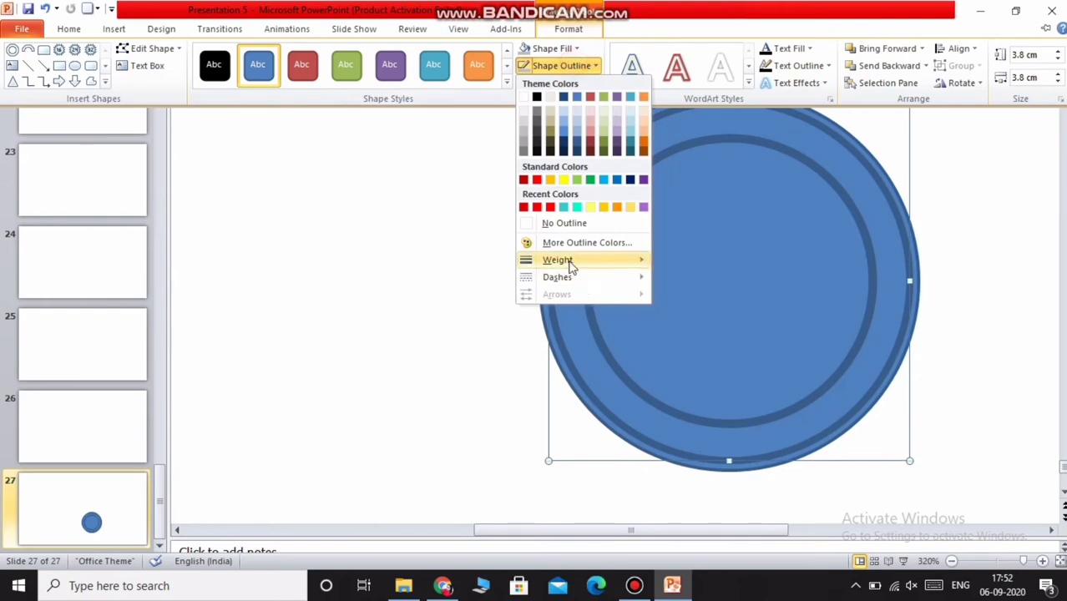
{"action": "mouse_move", "coordinate": [635, 261]}
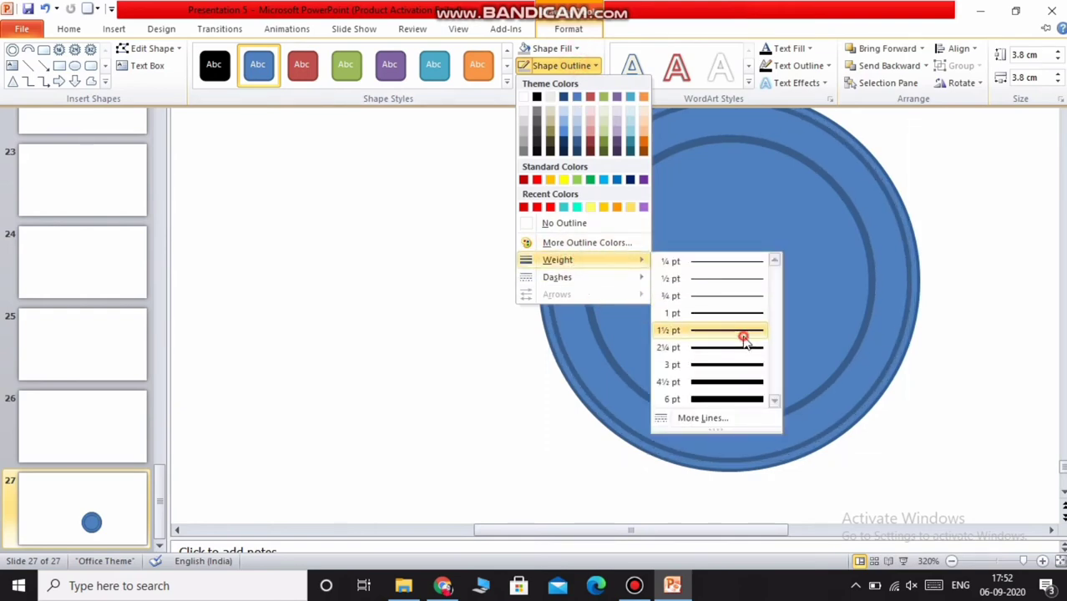
{"action": "left_click", "coordinate": [743, 331]}
{"action": "left_click", "coordinate": [418, 376]}
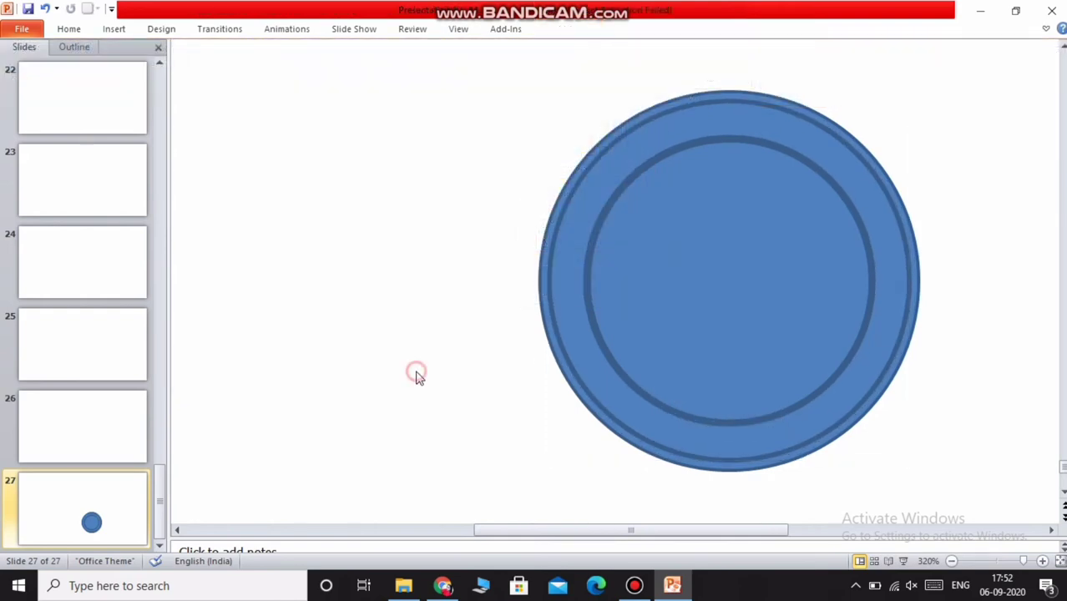
Duplicate the innermost circle beside the dial and enlarge the copy to about 3.2 cm.
{"action": "right_click", "coordinate": [725, 362]}
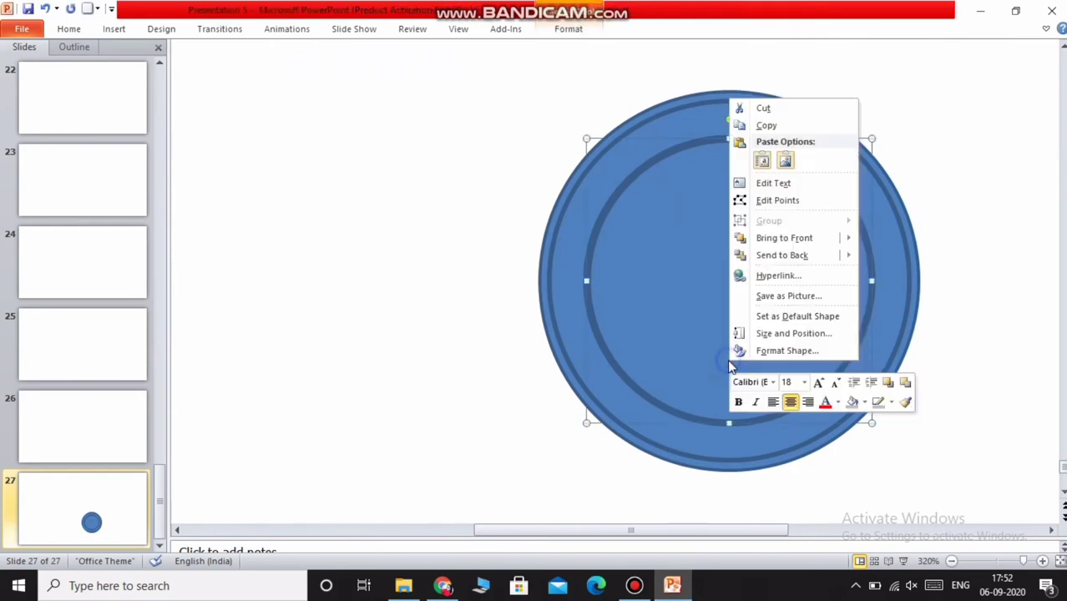
{"action": "left_click", "coordinate": [793, 126]}
{"action": "right_click", "coordinate": [474, 160]}
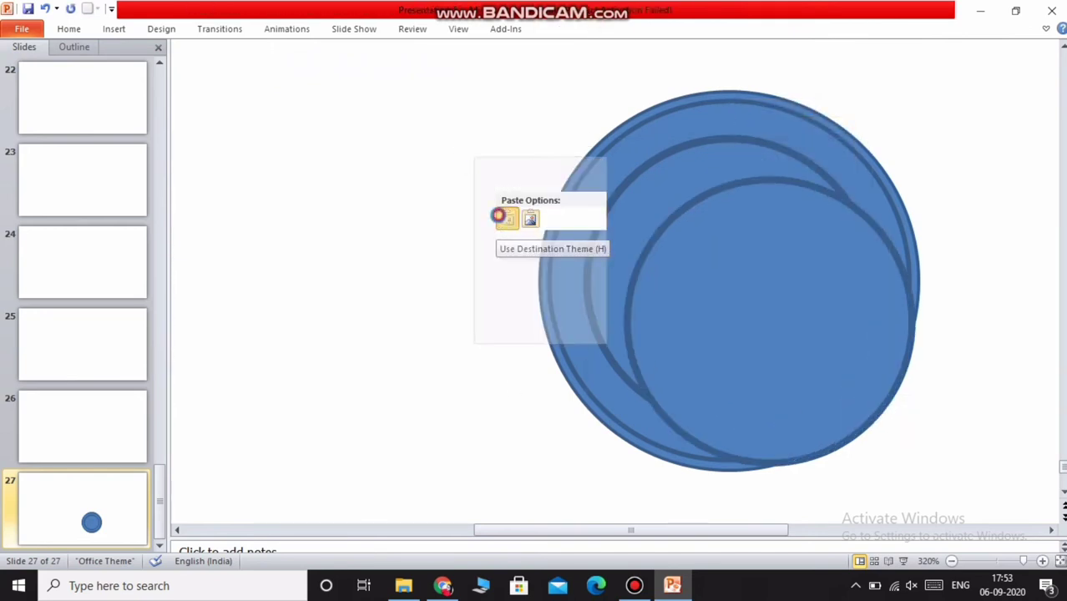
{"action": "left_click", "coordinate": [504, 219]}
{"action": "left_click_drag", "start_coordinate": [610, 305], "coordinate": [318, 247]}
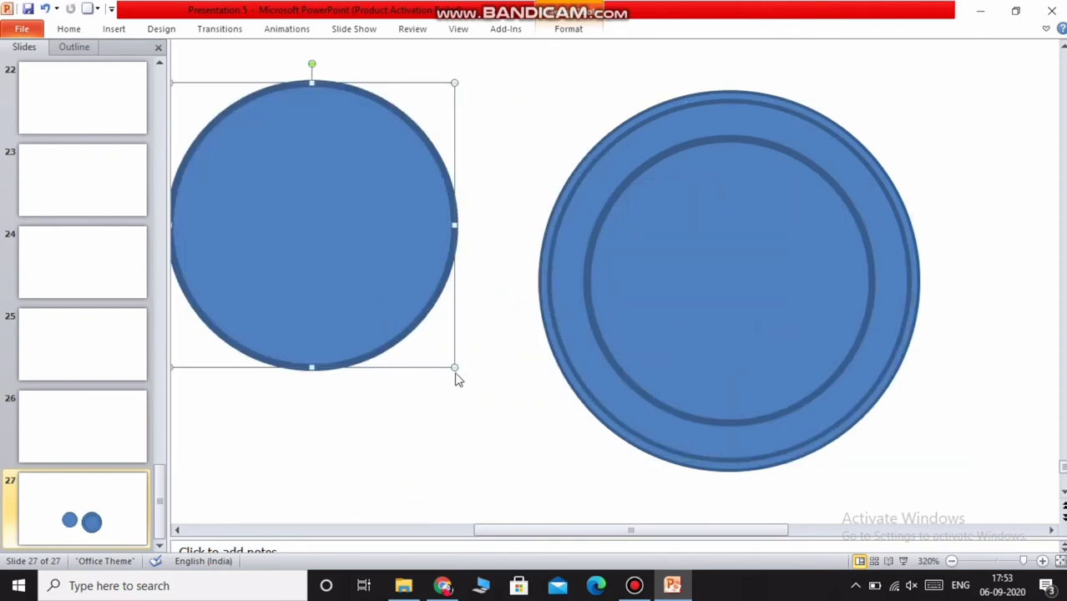
{"action": "left_click_drag", "start_coordinate": [455, 369], "coordinate": [474, 385]}
Set the outline weight of the enlarged circle copy to 1½ pt.
{"action": "left_click", "coordinate": [571, 29]}
{"action": "left_click", "coordinate": [577, 66]}
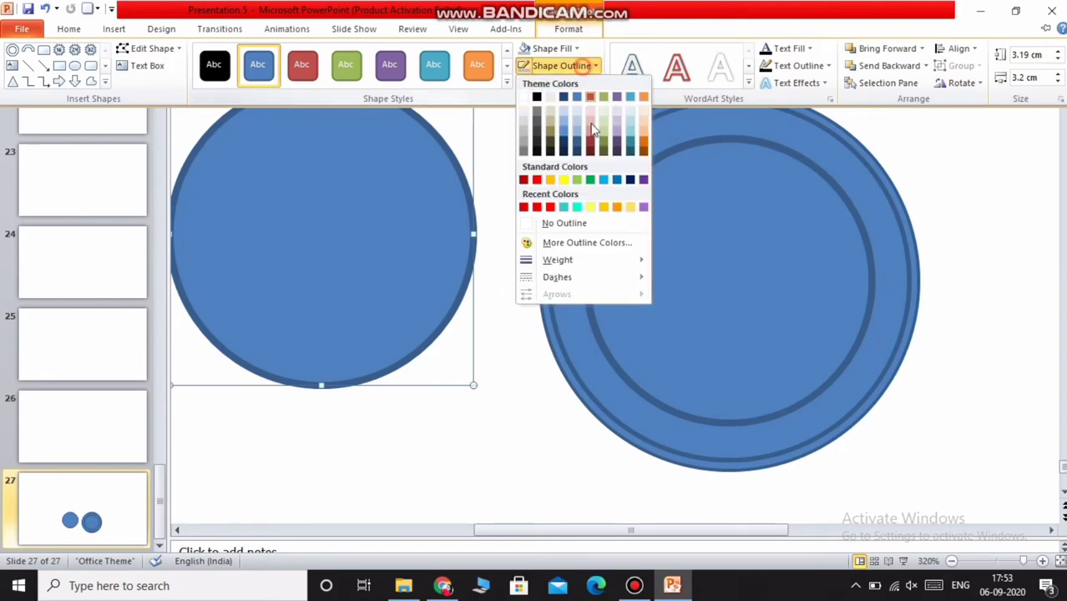
{"action": "mouse_move", "coordinate": [556, 260]}
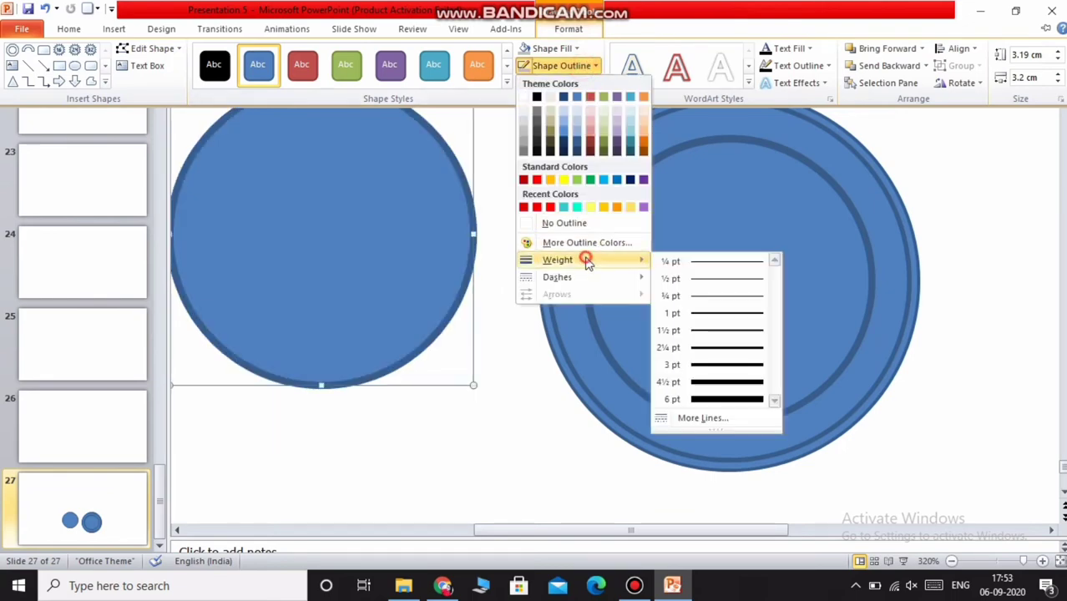
{"action": "left_click", "coordinate": [702, 338]}
Bring the dial's innermost circle to the front and center the enlarged copy behind it as a thin rim.
{"action": "left_click_drag", "start_coordinate": [379, 310], "coordinate": [595, 367]}
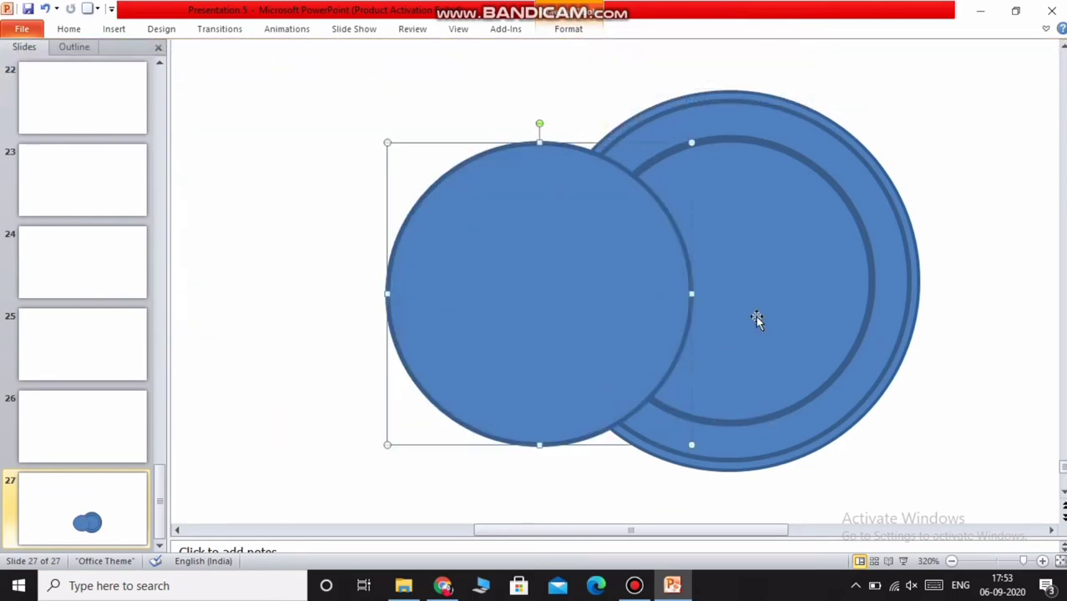
{"action": "right_click", "coordinate": [766, 321]}
{"action": "left_click", "coordinate": [812, 193]}
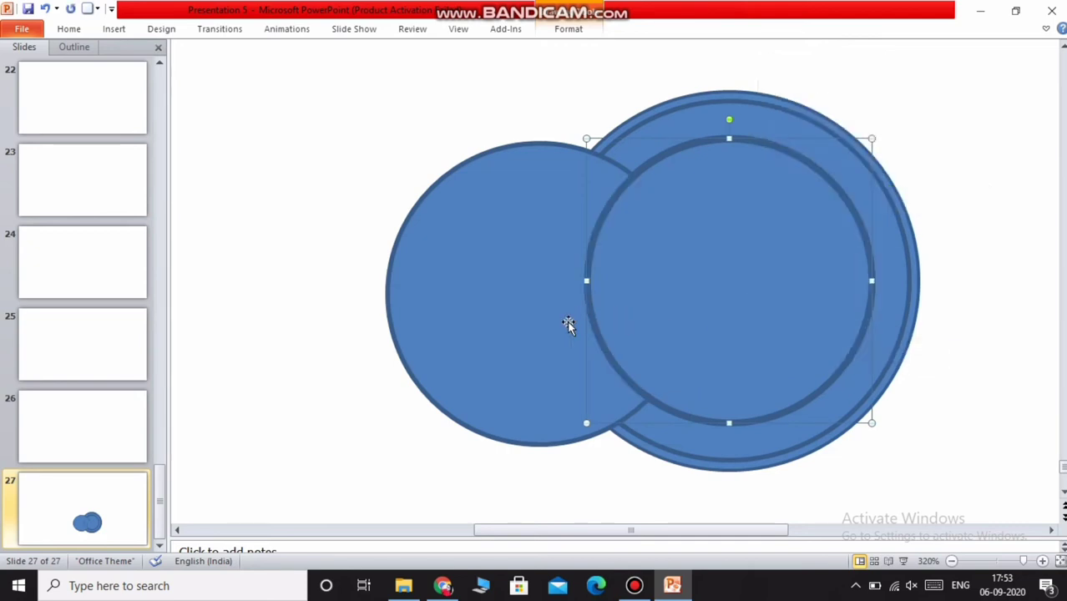
{"action": "left_click_drag", "start_coordinate": [498, 326], "coordinate": [689, 315]}
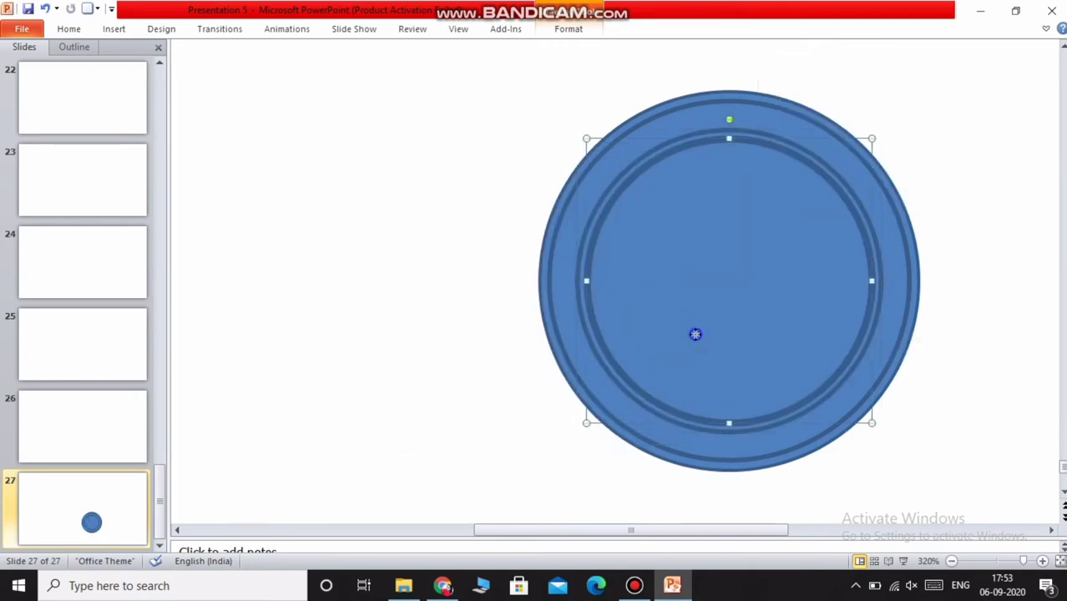
Set the outline weight of the dial's innermost circle to 1½ pt.
{"action": "right_click", "coordinate": [695, 334]}
{"action": "left_click", "coordinate": [542, 125]}
{"action": "left_click", "coordinate": [568, 29]}
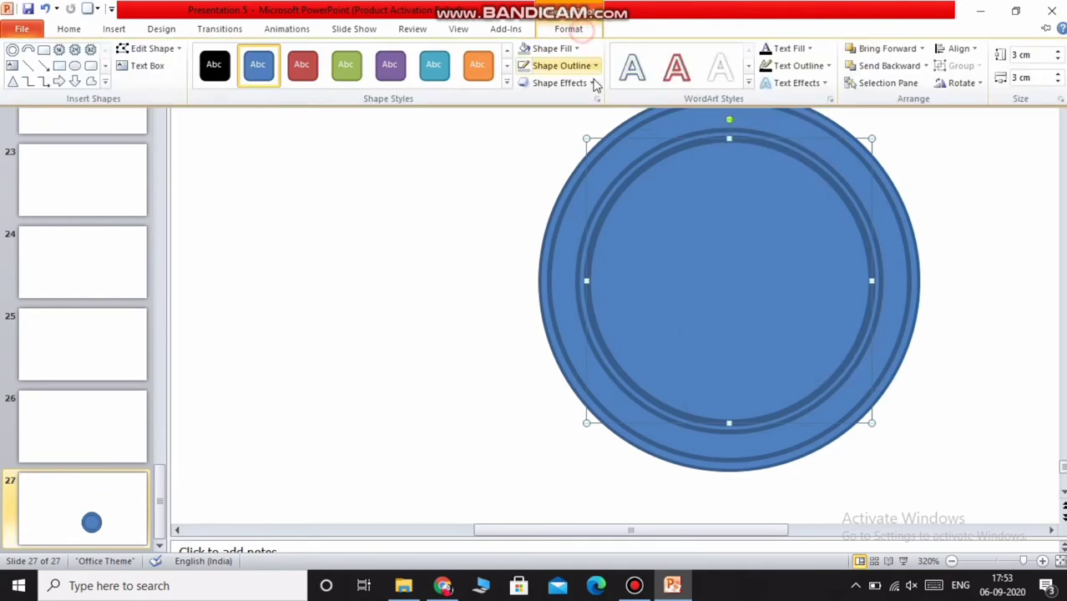
{"action": "left_click", "coordinate": [563, 65]}
{"action": "mouse_move", "coordinate": [551, 260]}
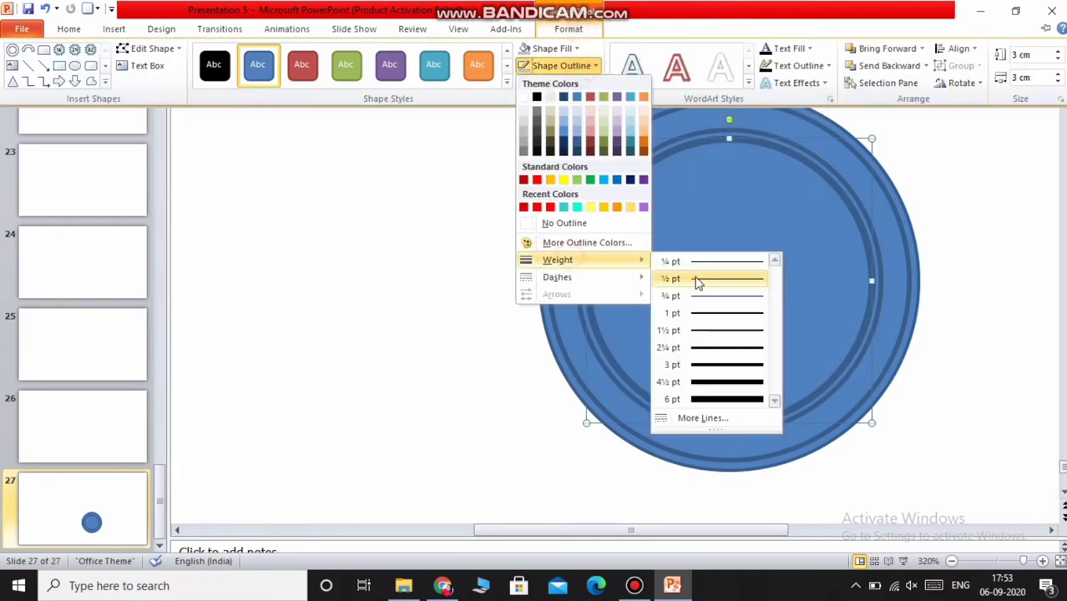
{"action": "left_click", "coordinate": [706, 331]}
{"action": "left_click", "coordinate": [519, 381]}
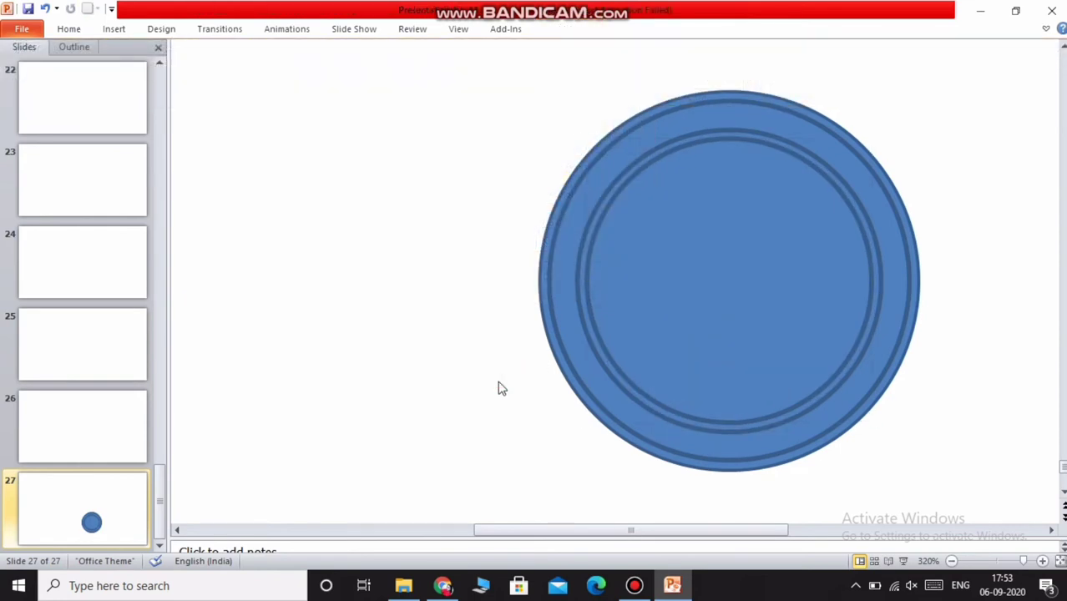
Duplicate the dial's donut and place the copy in the empty area beside the dial.
{"action": "left_click_drag", "start_coordinate": [1024, 561], "coordinate": [1010, 562]}
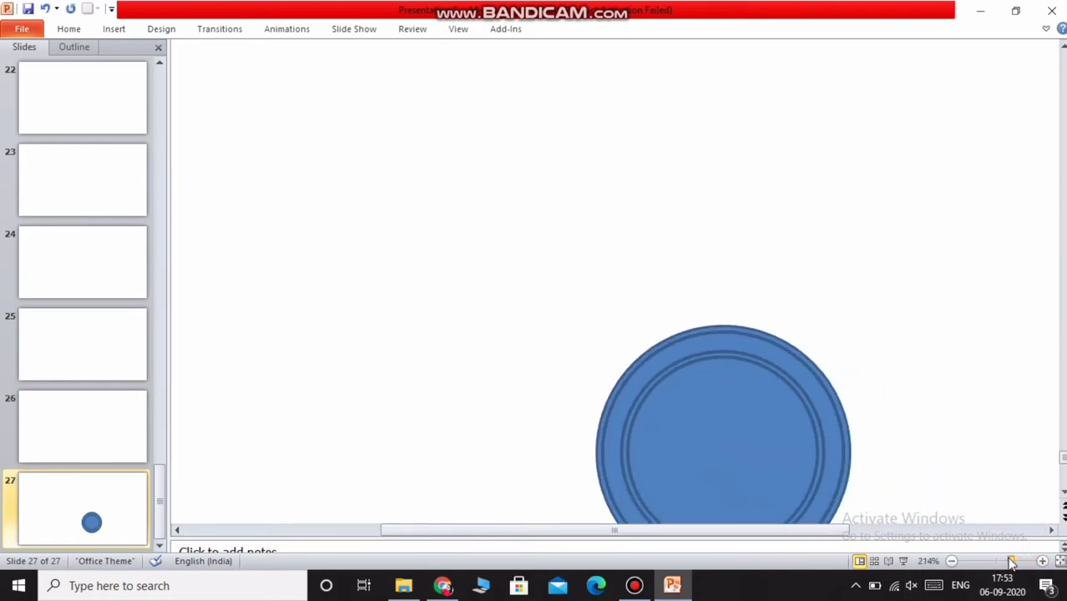
{"action": "scroll", "coordinate": [791, 395], "scroll_direction": "down", "scroll_amount": 1}
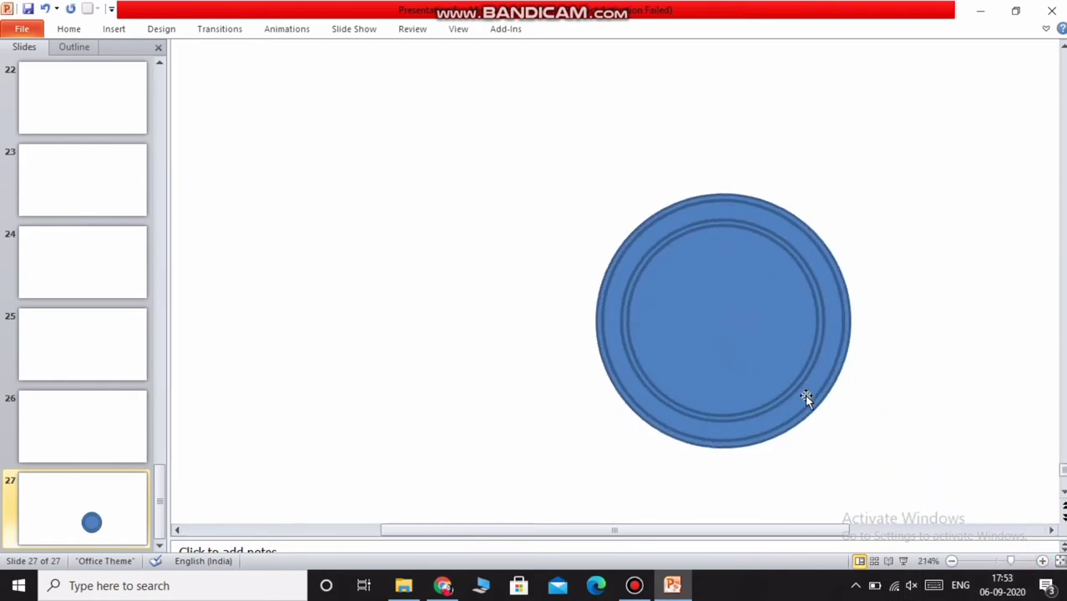
{"action": "left_click", "coordinate": [805, 397]}
{"action": "right_click", "coordinate": [806, 397]}
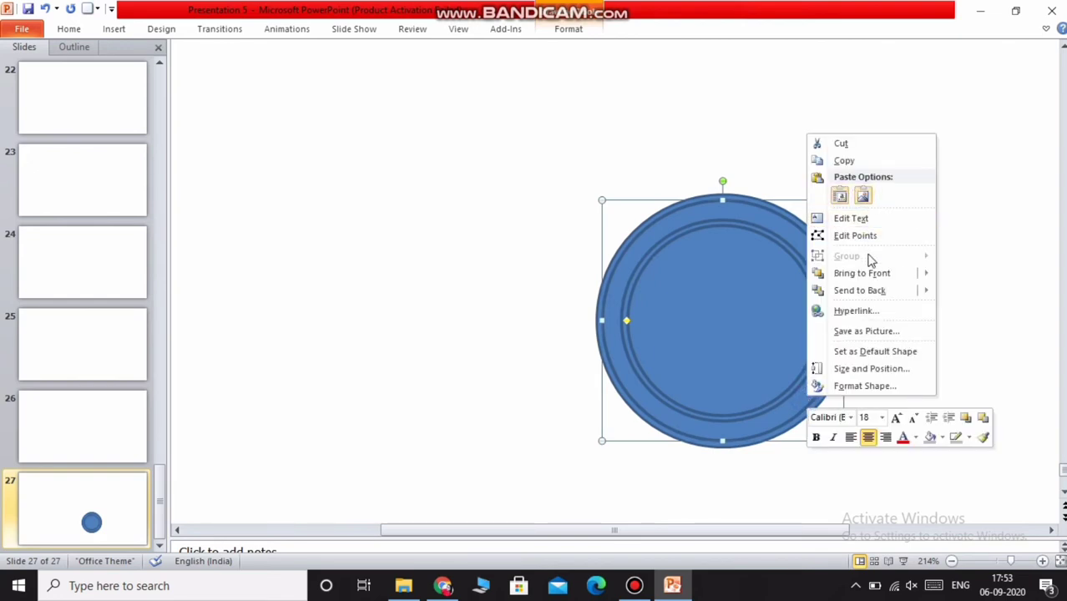
{"action": "right_click", "coordinate": [572, 205]}
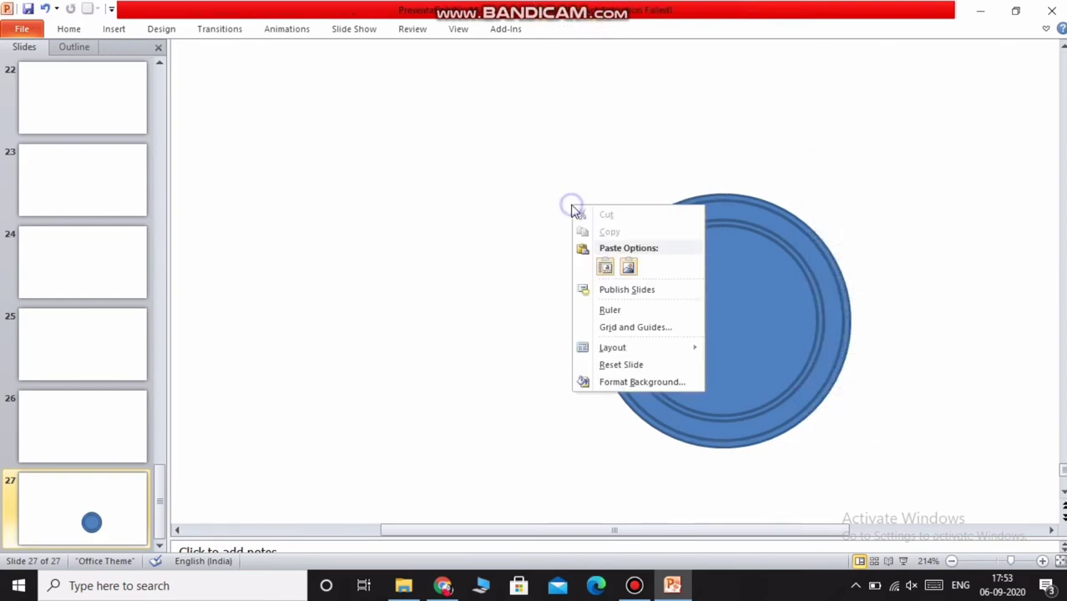
{"action": "left_click", "coordinate": [606, 267]}
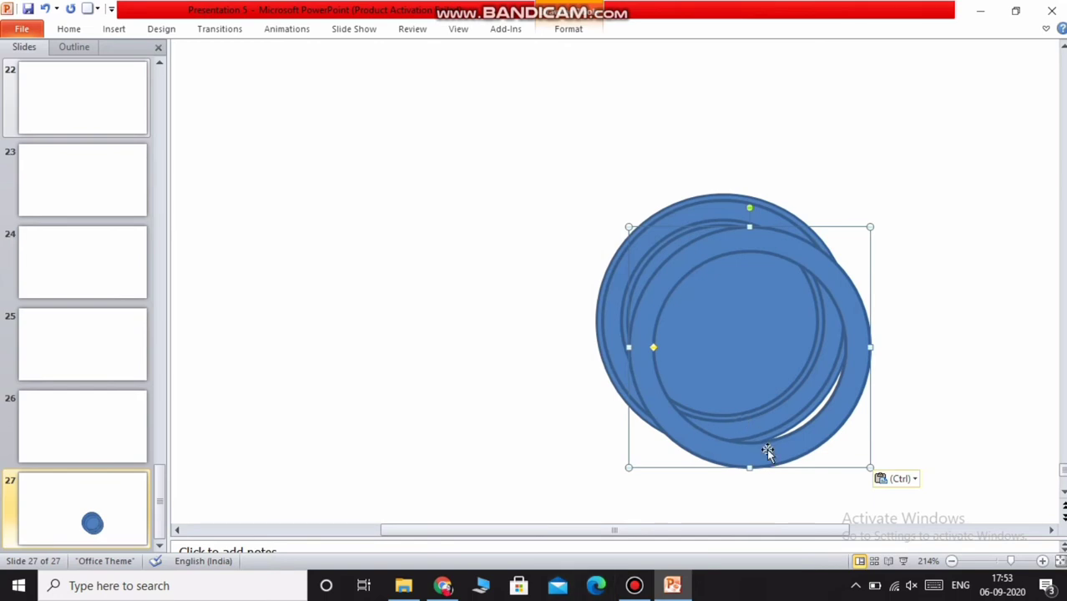
{"action": "left_click_drag", "start_coordinate": [768, 451], "coordinate": [386, 387]}
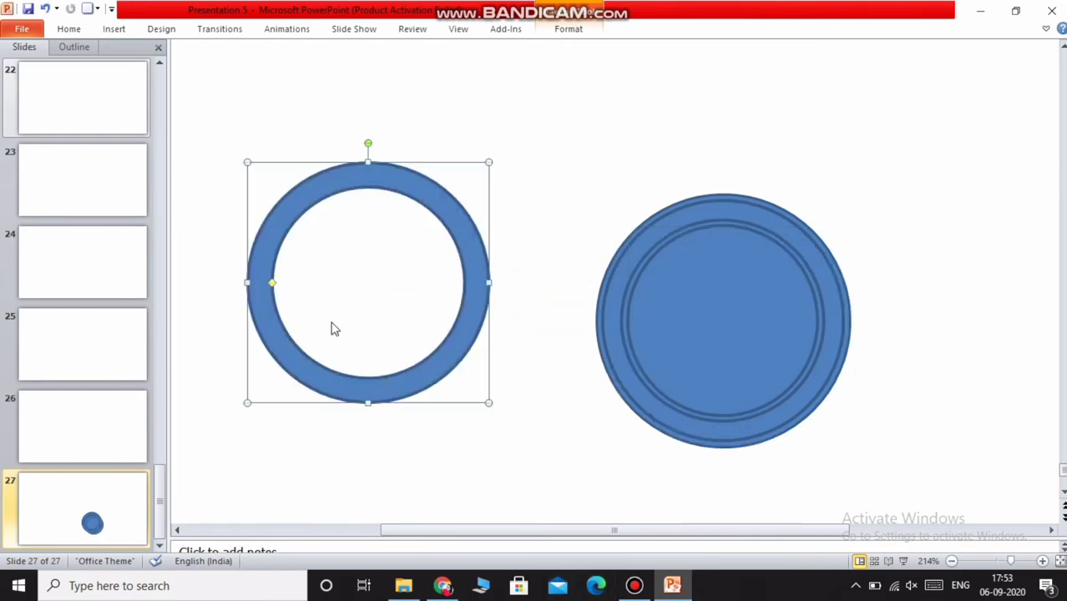
Draw a wide rectangle, tilt it counterclockwise and place it across the lower part of the copied donut.
{"action": "left_click", "coordinate": [115, 30]}
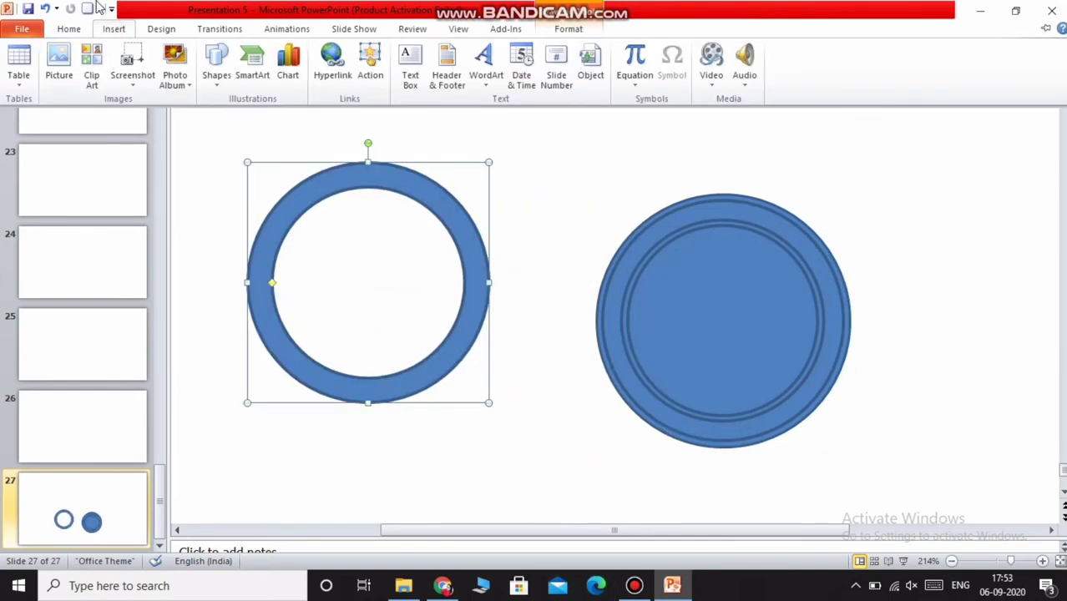
{"action": "left_click", "coordinate": [217, 62]}
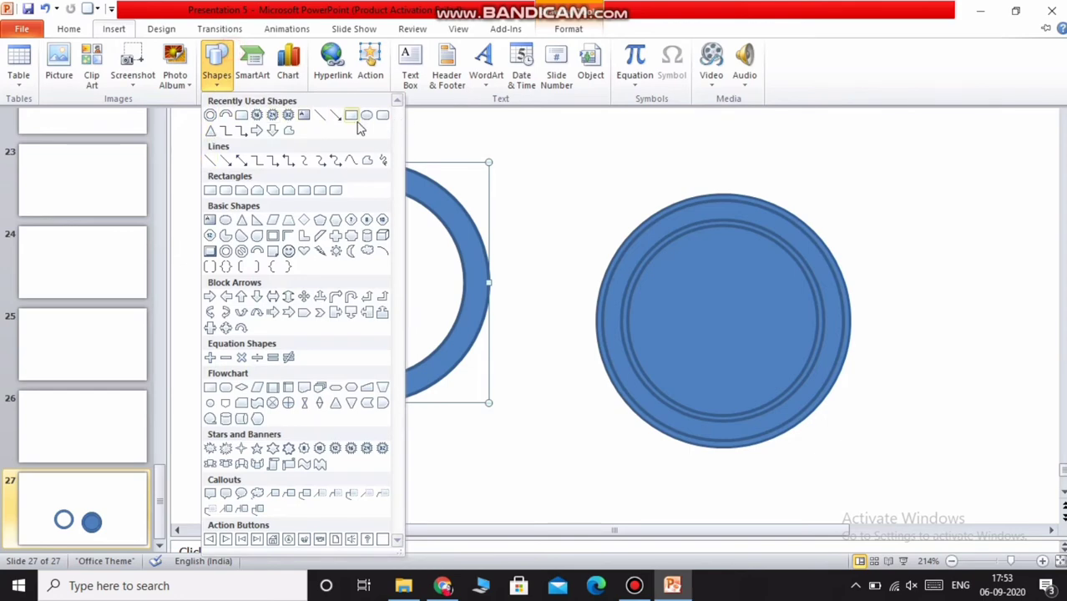
{"action": "left_click", "coordinate": [352, 116]}
{"action": "left_click_drag", "start_coordinate": [245, 123], "coordinate": [551, 216]}
{"action": "left_click_drag", "start_coordinate": [505, 164], "coordinate": [472, 390]}
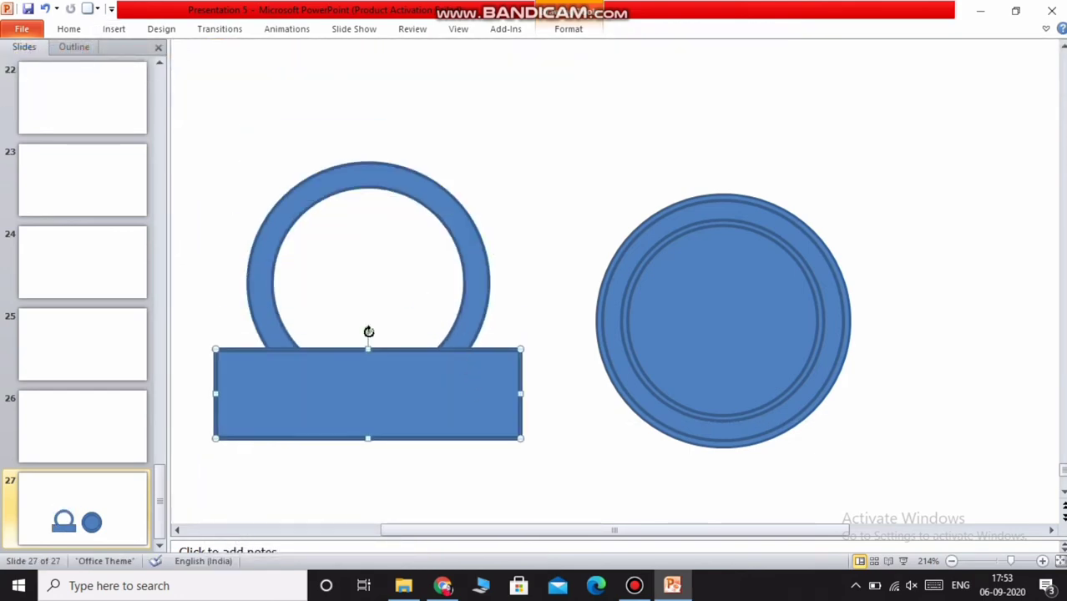
{"action": "left_click_drag", "start_coordinate": [368, 332], "coordinate": [358, 369]}
{"action": "left_click_drag", "start_coordinate": [367, 410], "coordinate": [415, 408]}
Duplicate the tilted rectangle and place the copy over the upper edge of the copied donut.
{"action": "right_click", "coordinate": [431, 406]}
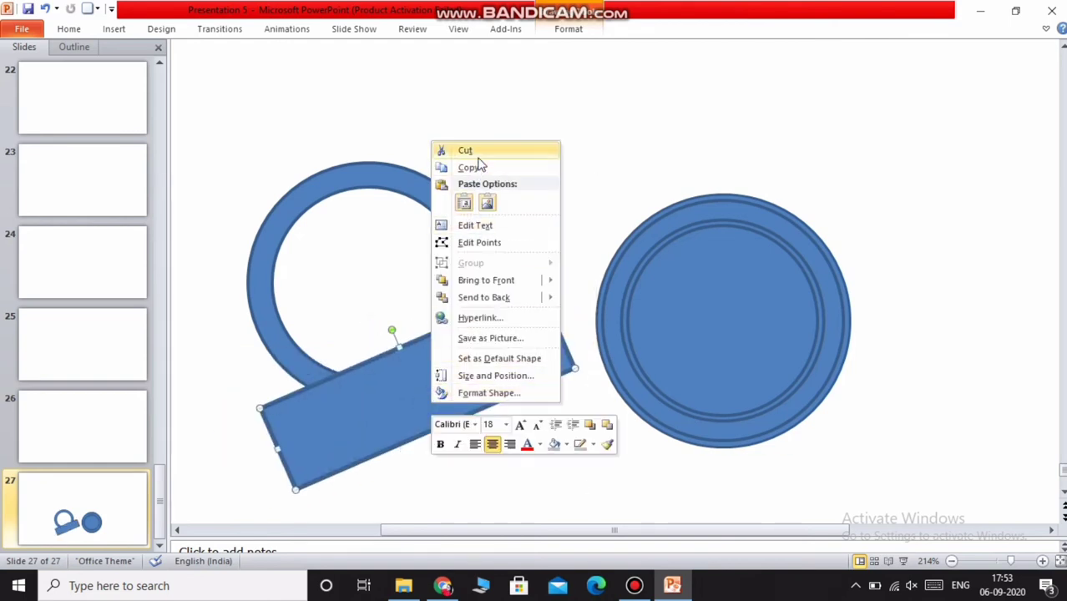
{"action": "left_click", "coordinate": [470, 167]}
{"action": "right_click", "coordinate": [514, 138]}
{"action": "left_click", "coordinate": [541, 200]}
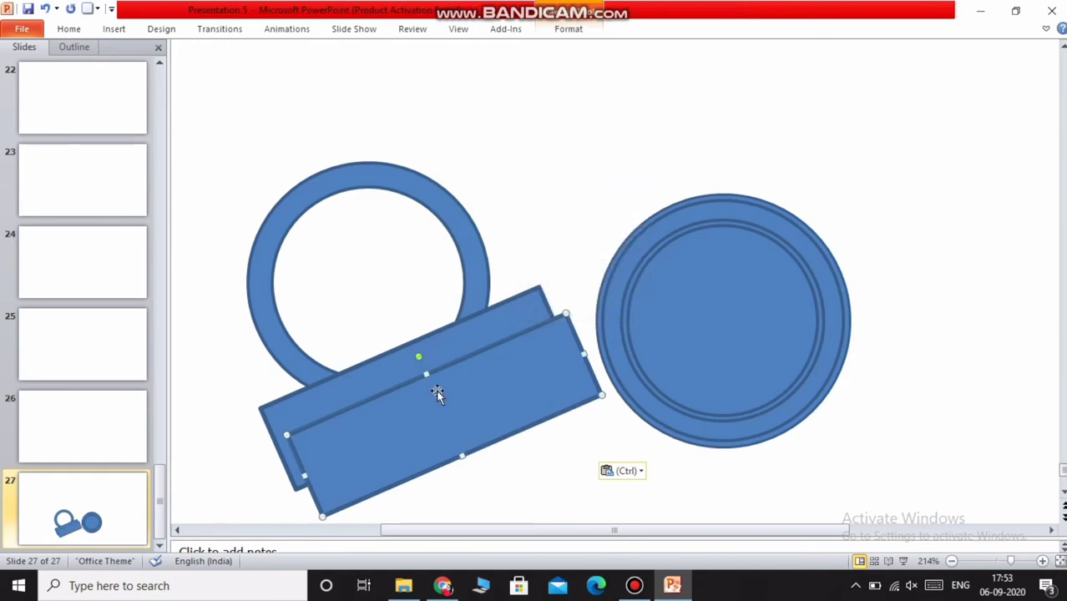
{"action": "left_click_drag", "start_coordinate": [437, 394], "coordinate": [368, 135]}
Add another copy of the tilted rectangle, narrowed to a thin bar across the upper part of the copied donut.
{"action": "right_click", "coordinate": [368, 136]}
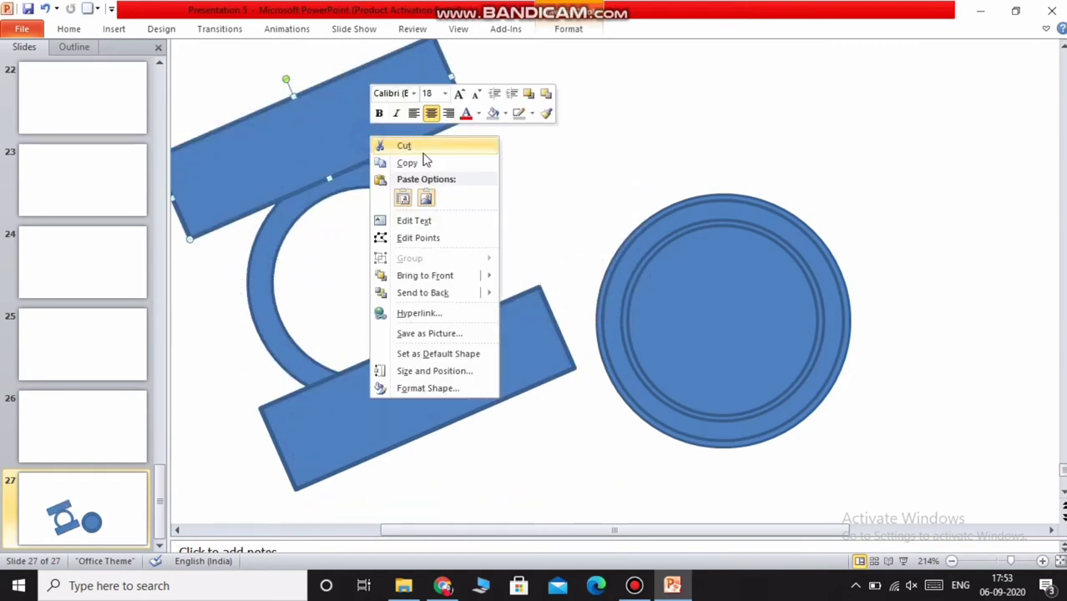
{"action": "left_click", "coordinate": [407, 163]}
{"action": "right_click", "coordinate": [529, 171]}
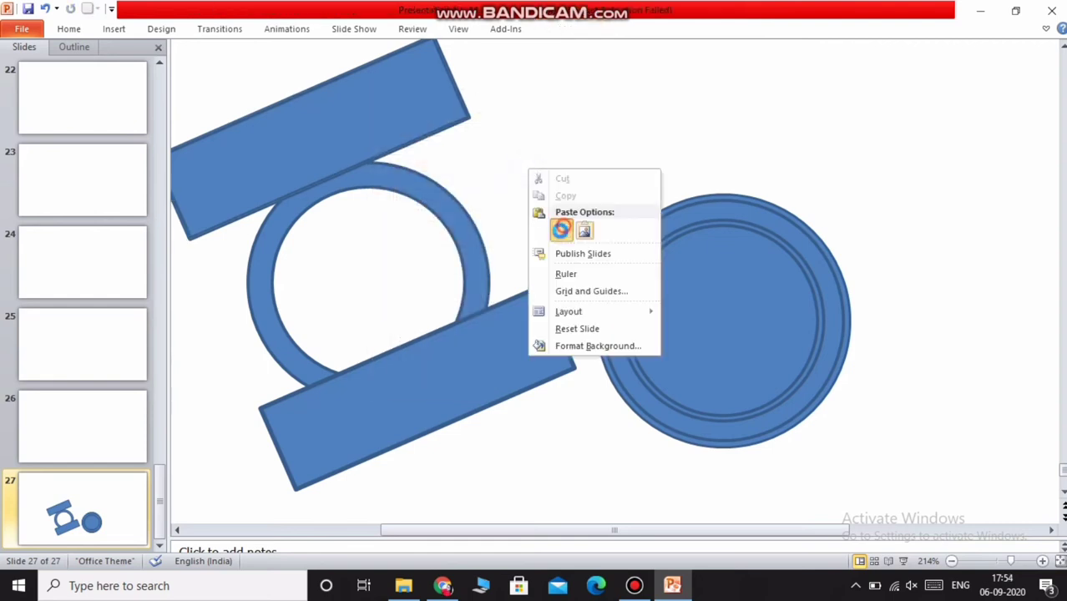
{"action": "left_click", "coordinate": [561, 230]}
{"action": "left_click_drag", "start_coordinate": [339, 151], "coordinate": [356, 212]}
Duplicate the thin tilted bar and place the copy across the lower part of the donut, parallel to the first.
{"action": "right_click", "coordinate": [361, 211]}
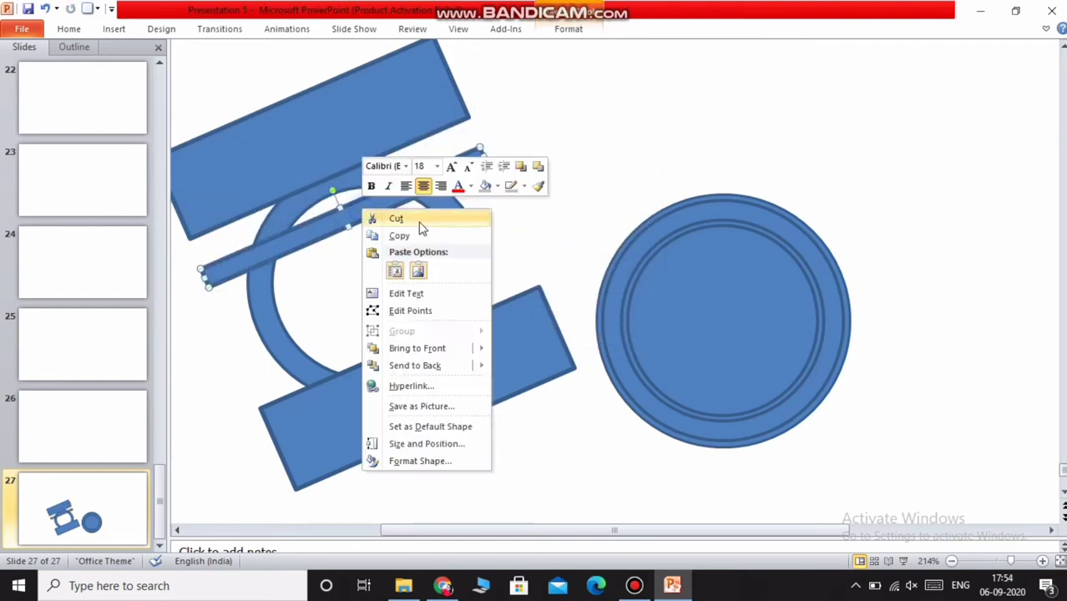
{"action": "left_click", "coordinate": [396, 236]}
{"action": "right_click", "coordinate": [515, 226]}
{"action": "left_click", "coordinate": [543, 288]}
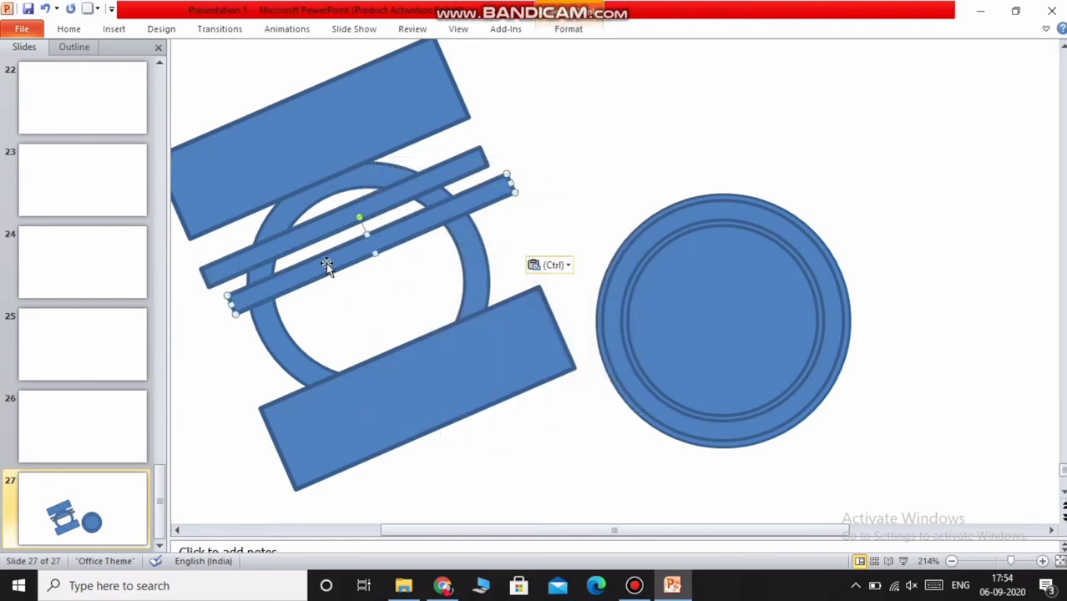
{"action": "left_click_drag", "start_coordinate": [326, 263], "coordinate": [340, 331]}
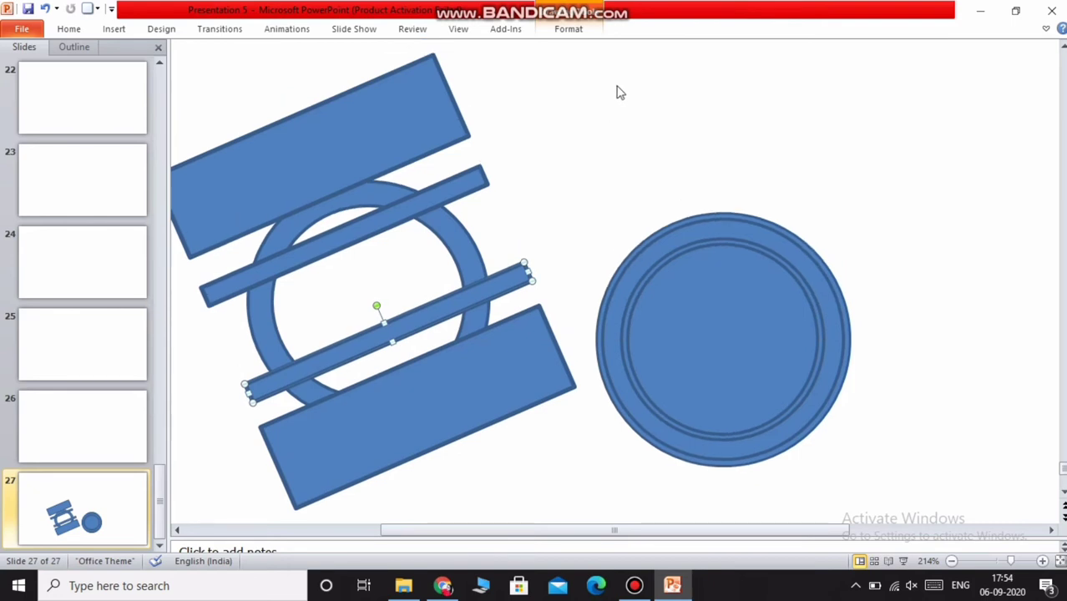
Subtract the four tilted rectangles from the copied donut and align the resulting segmented ring over the dial's donut.
{"action": "left_click_drag", "start_coordinate": [624, 55], "coordinate": [162, 504]}
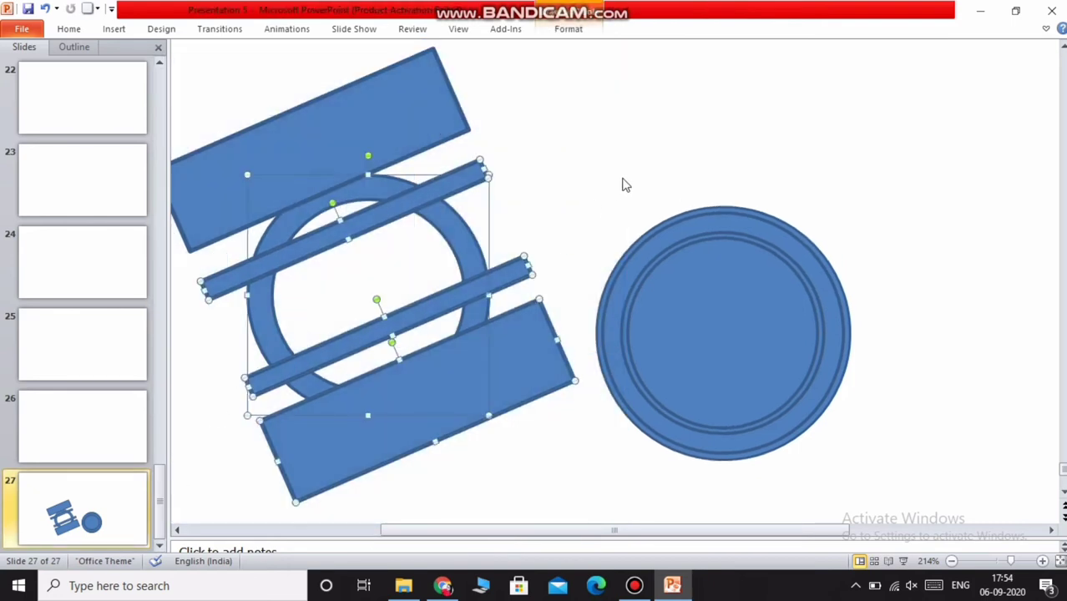
{"action": "scroll", "coordinate": [624, 184], "scroll_direction": "up", "scroll_amount": 1}
{"action": "left_click_drag", "start_coordinate": [644, 62], "coordinate": [59, 576]}
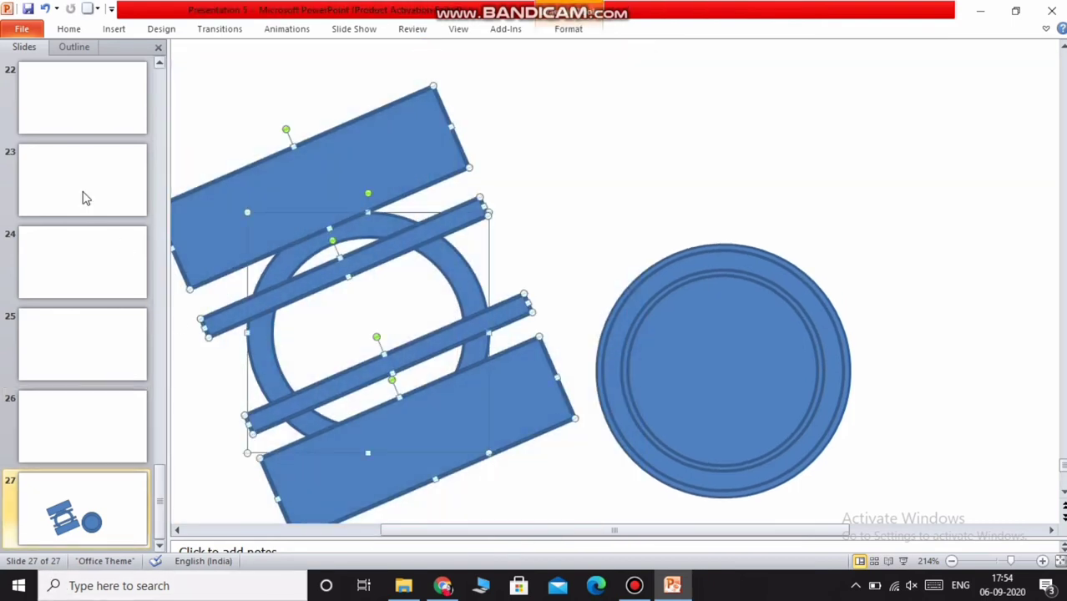
{"action": "left_click", "coordinate": [163, 29]}
{"action": "left_click", "coordinate": [1015, 80]}
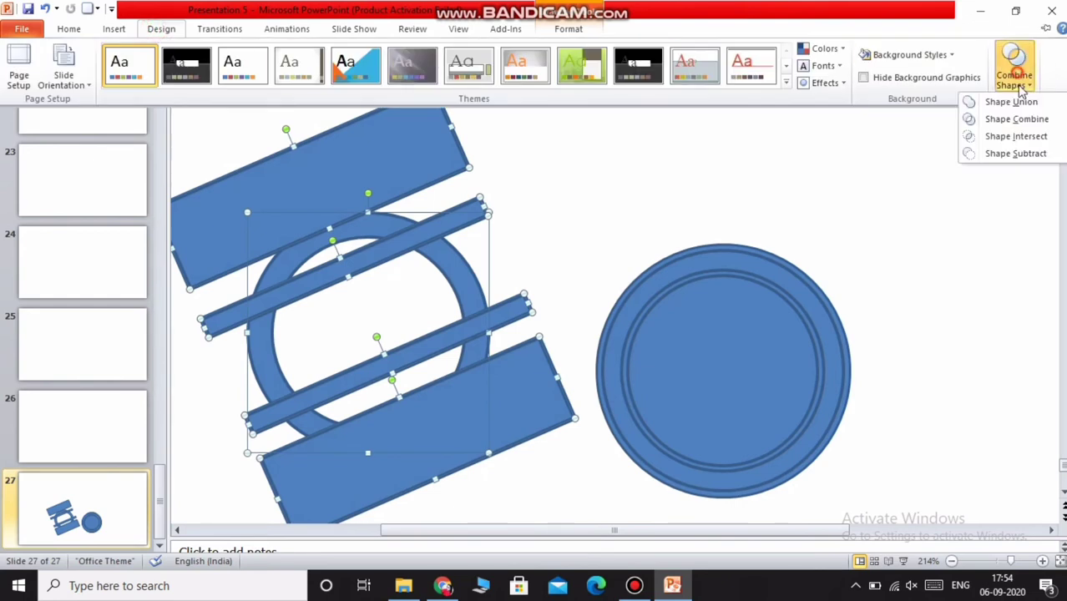
{"action": "left_click", "coordinate": [1015, 153]}
{"action": "left_click_drag", "start_coordinate": [468, 286], "coordinate": [820, 321]}
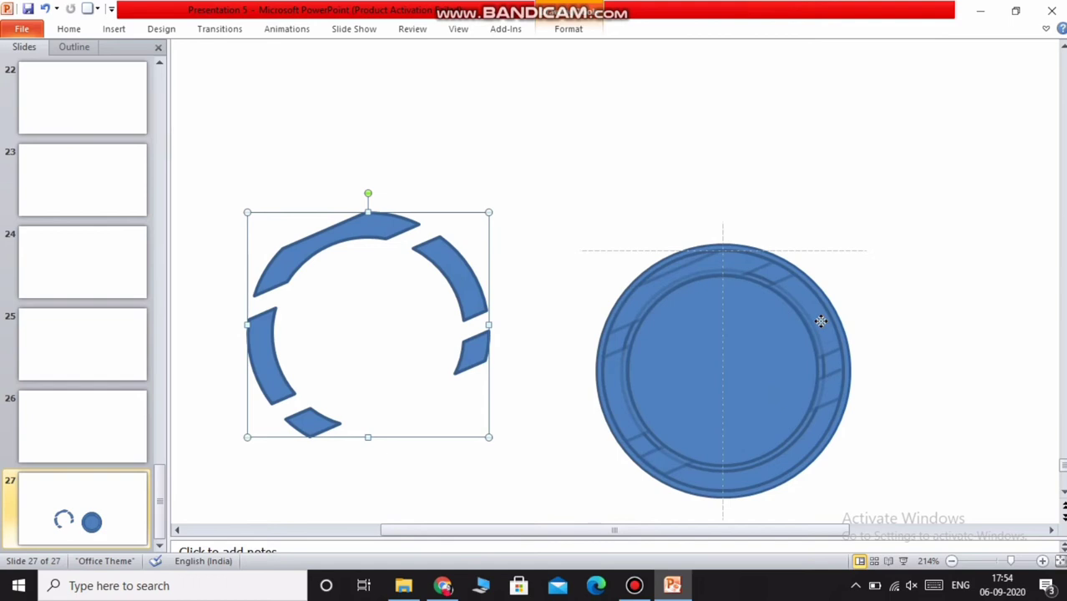
{"action": "left_click_drag", "start_coordinate": [820, 321], "coordinate": [822, 325]}
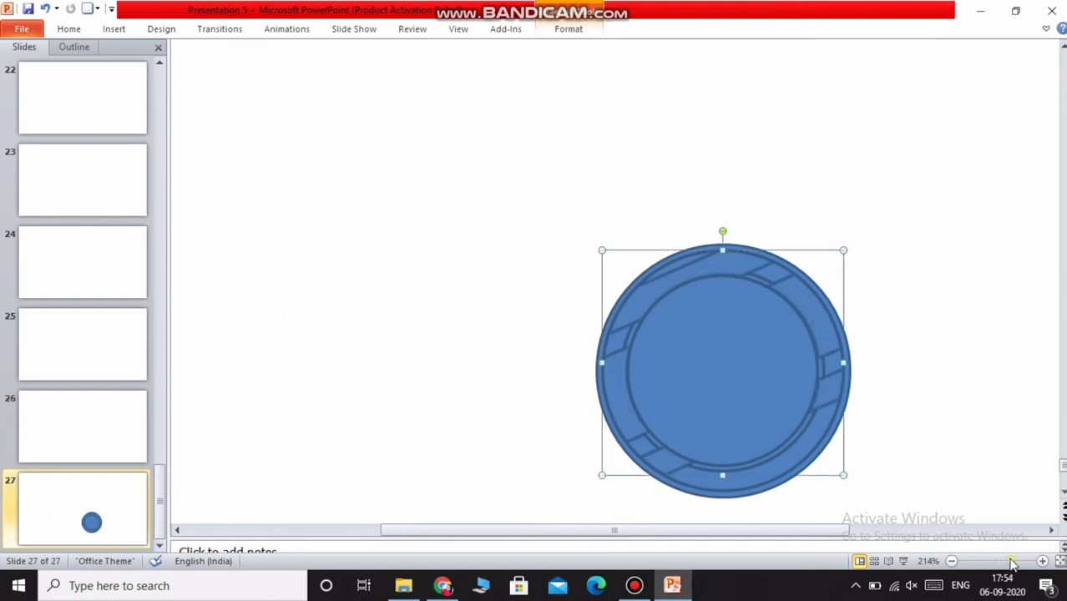
Move the innermost circle aside and bring the slightly larger circle beneath it in front of the segmented ring.
{"action": "left_click_drag", "start_coordinate": [1012, 565], "coordinate": [1032, 561]}
{"action": "left_click_drag", "start_coordinate": [648, 424], "coordinate": [397, 428]}
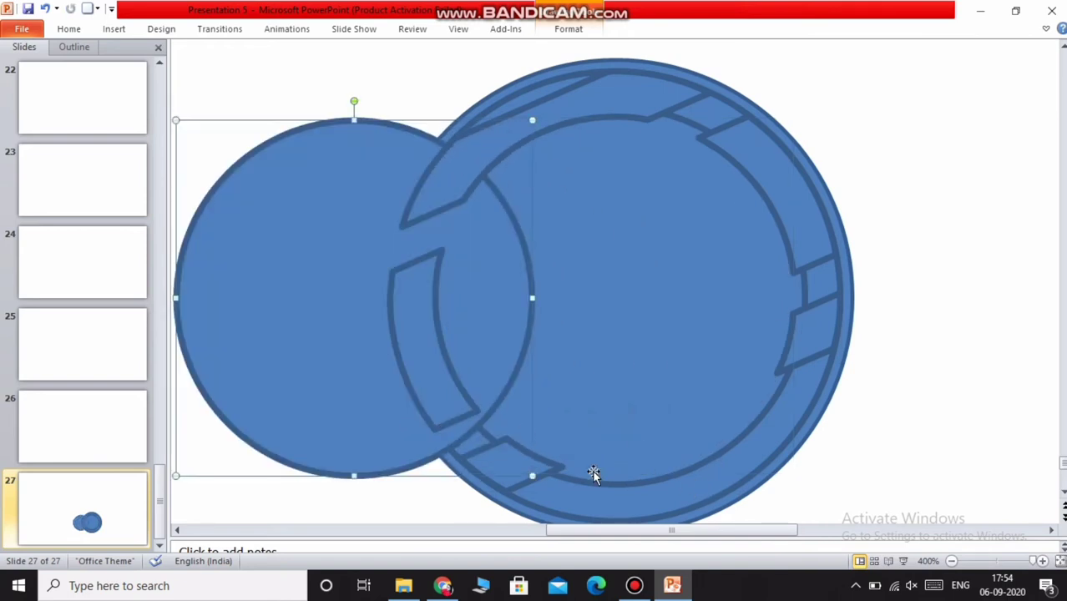
{"action": "left_click", "coordinate": [631, 355]}
{"action": "right_click", "coordinate": [633, 359]}
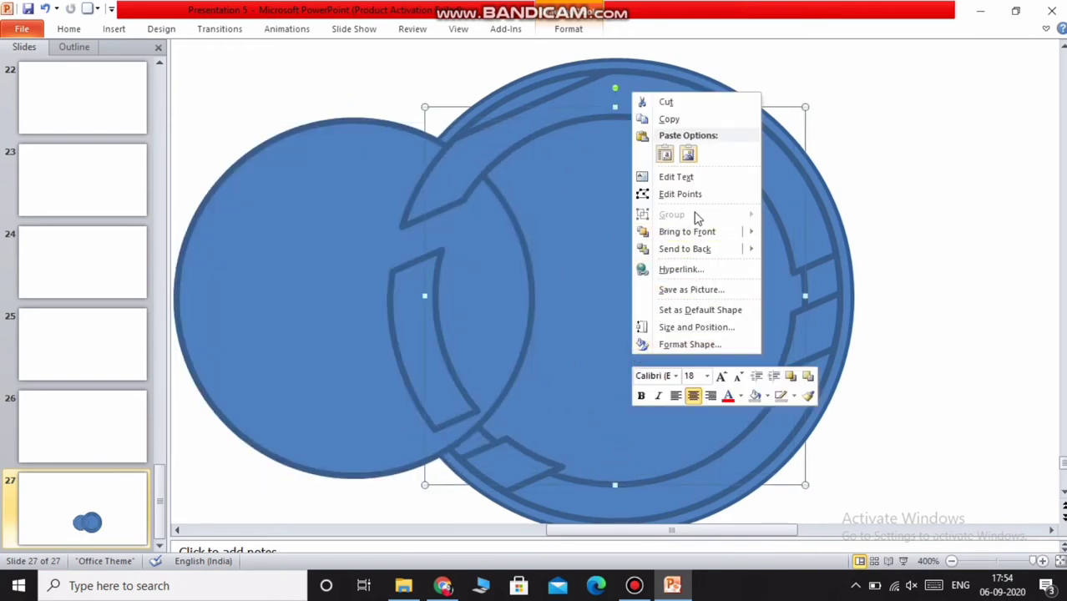
Move the smallest circle back over the dial, bring it to the front and centre it within the inner circle.
{"action": "left_click", "coordinate": [350, 346]}
{"action": "left_click_drag", "start_coordinate": [350, 346], "coordinate": [736, 352]}
{"action": "right_click", "coordinate": [864, 367]}
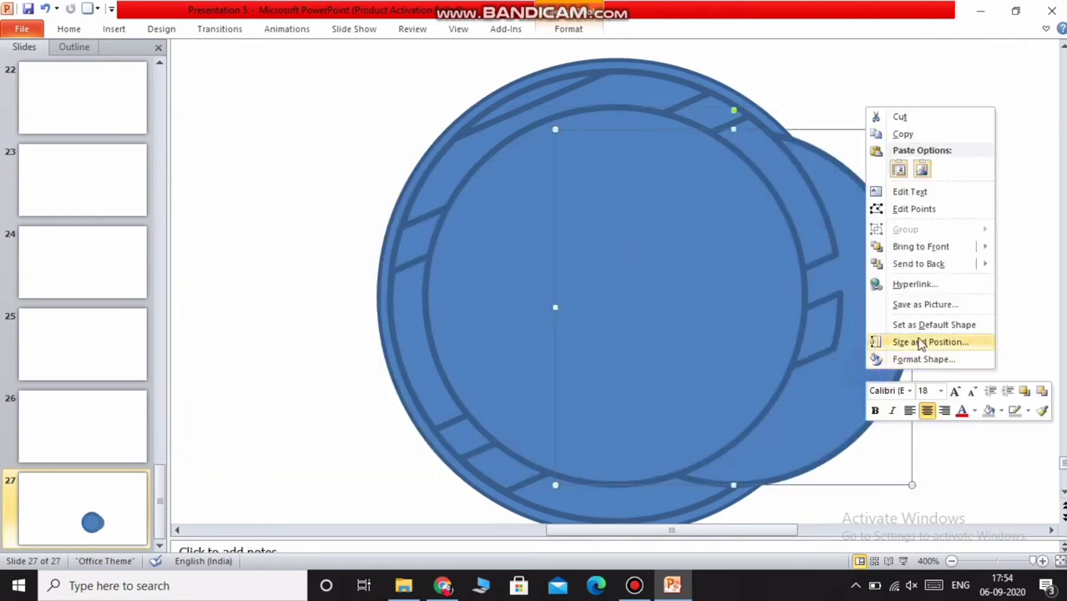
{"action": "left_click", "coordinate": [960, 246]}
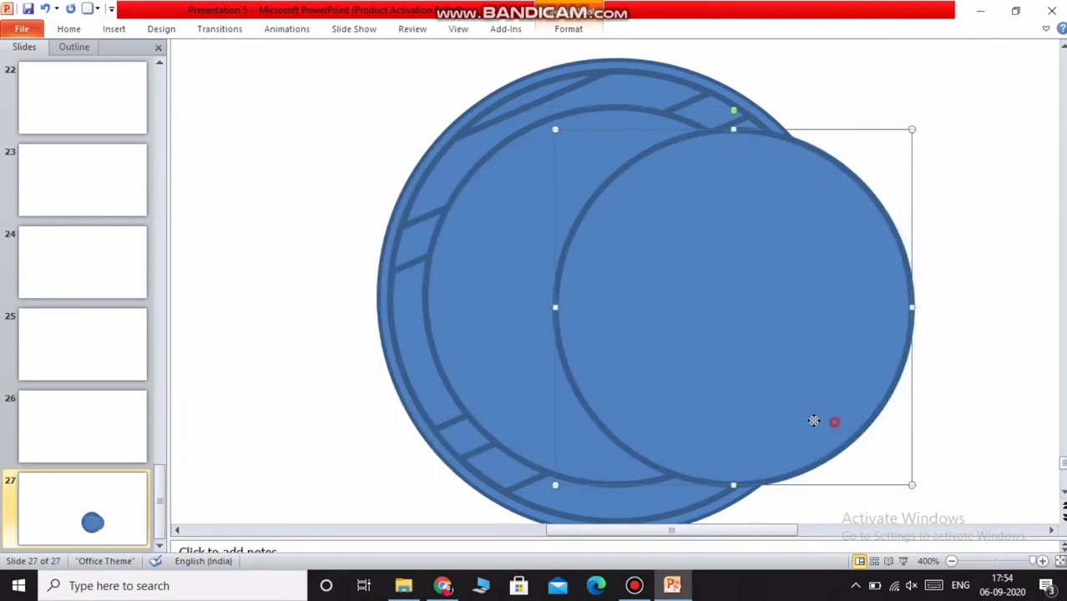
{"action": "left_click_drag", "start_coordinate": [814, 420], "coordinate": [722, 409]}
{"action": "left_click", "coordinate": [845, 411]}
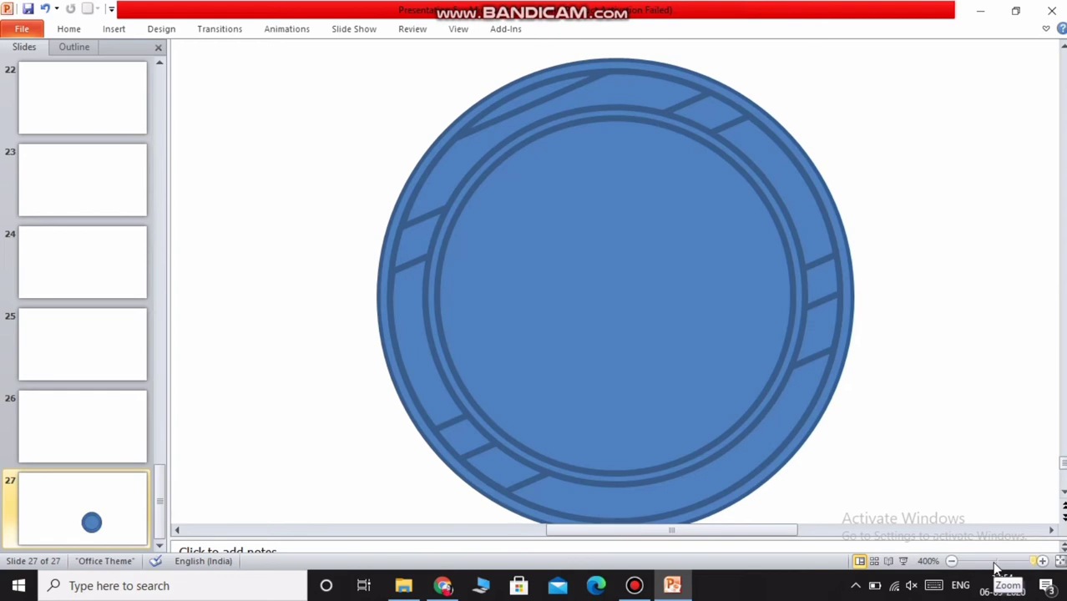
Insert an inverted trapezoid (Flowchart: Manual Operation) above the dial, nearly as wide as the outer circle.
{"action": "scroll", "coordinate": [1030, 376], "scroll_direction": "up", "scroll_amount": 3}
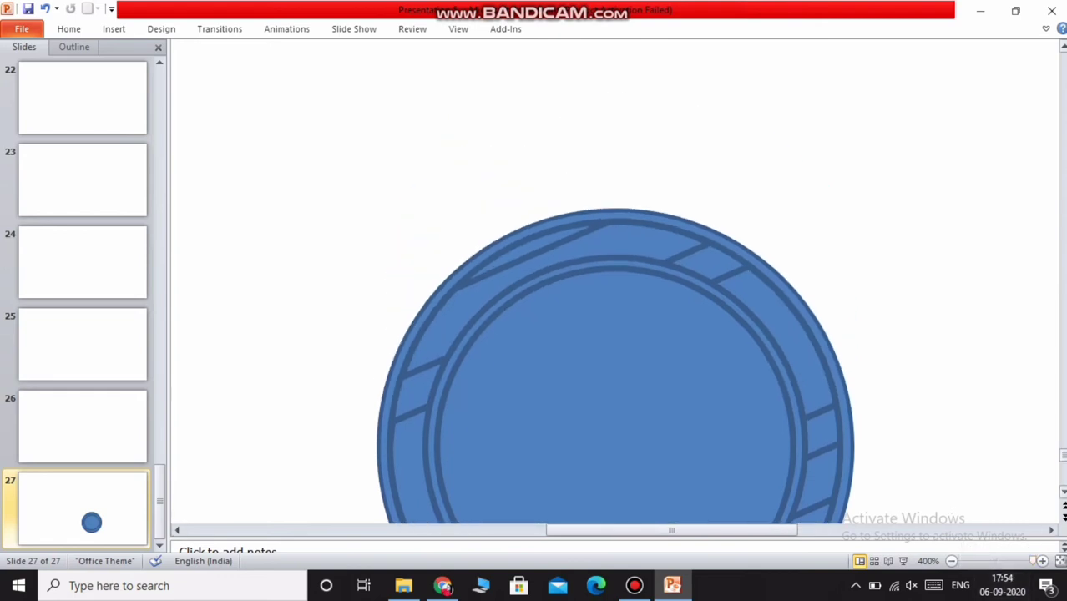
{"action": "left_click", "coordinate": [112, 30]}
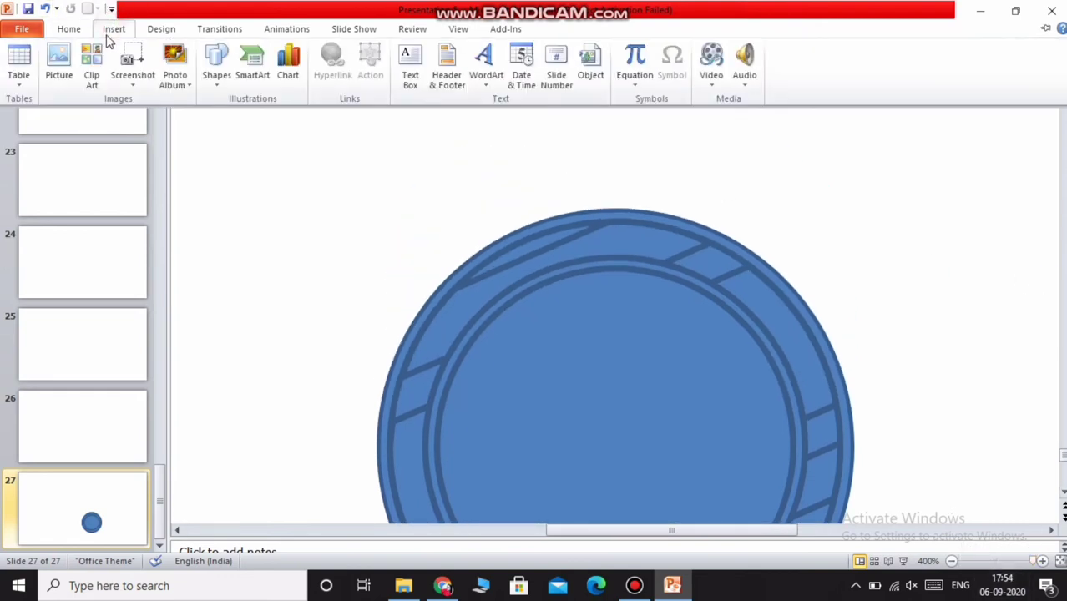
{"action": "scroll", "coordinate": [602, 320], "scroll_direction": "up", "scroll_amount": 1}
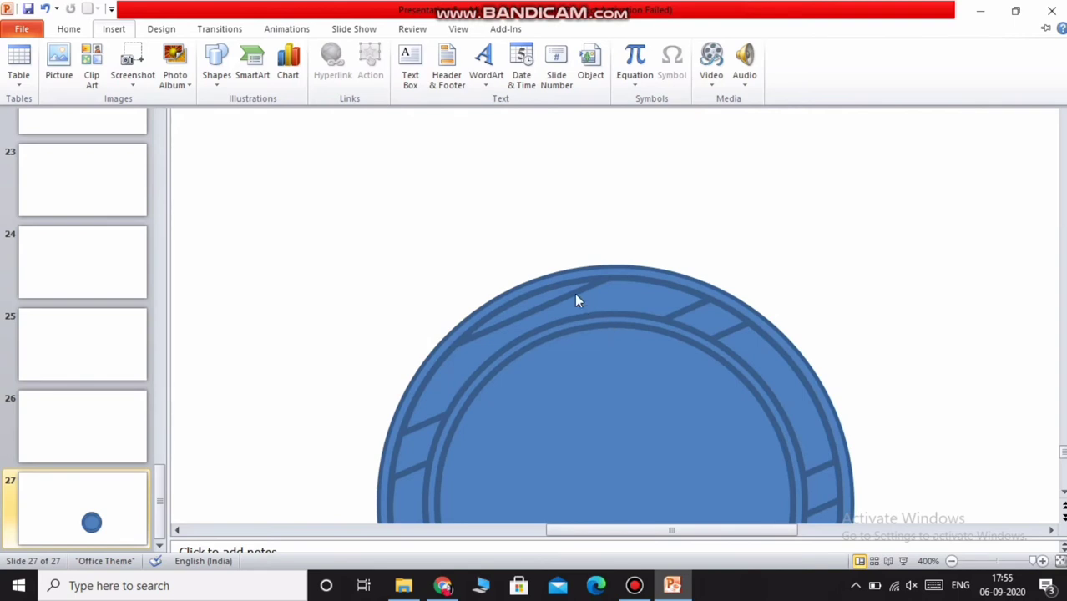
{"action": "left_click", "coordinate": [215, 67]}
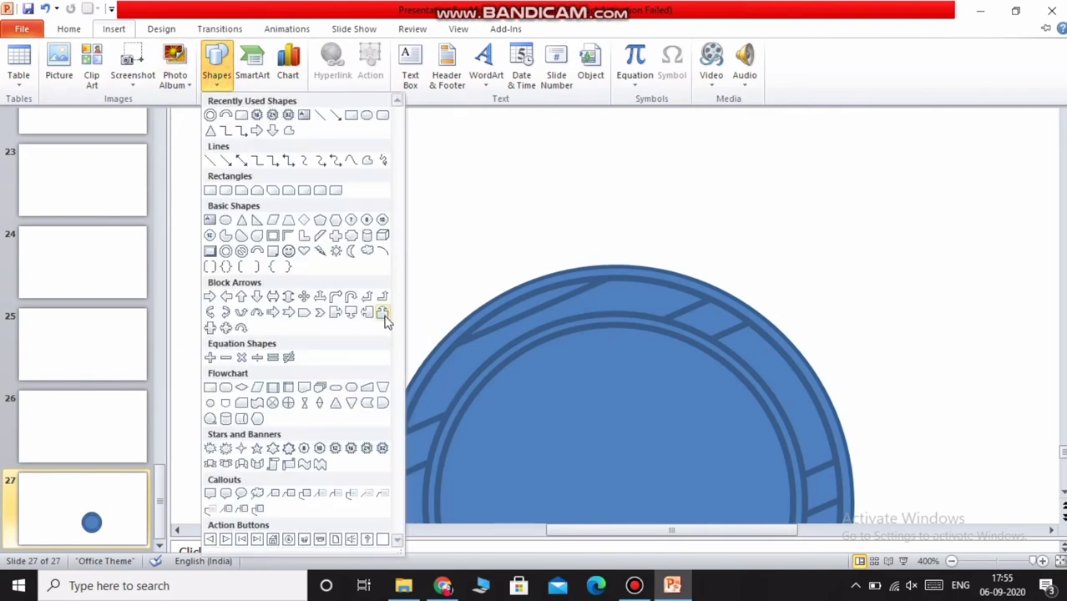
{"action": "left_click", "coordinate": [383, 387]}
{"action": "left_click_drag", "start_coordinate": [317, 133], "coordinate": [489, 210]}
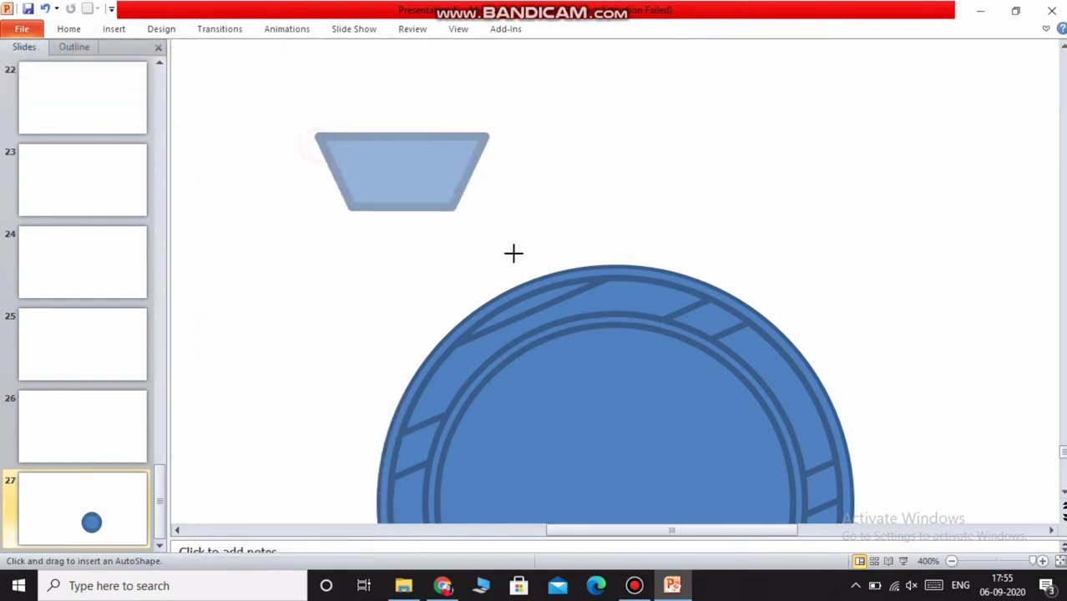
{"action": "left_click_drag", "start_coordinate": [512, 253], "coordinate": [769, 254]}
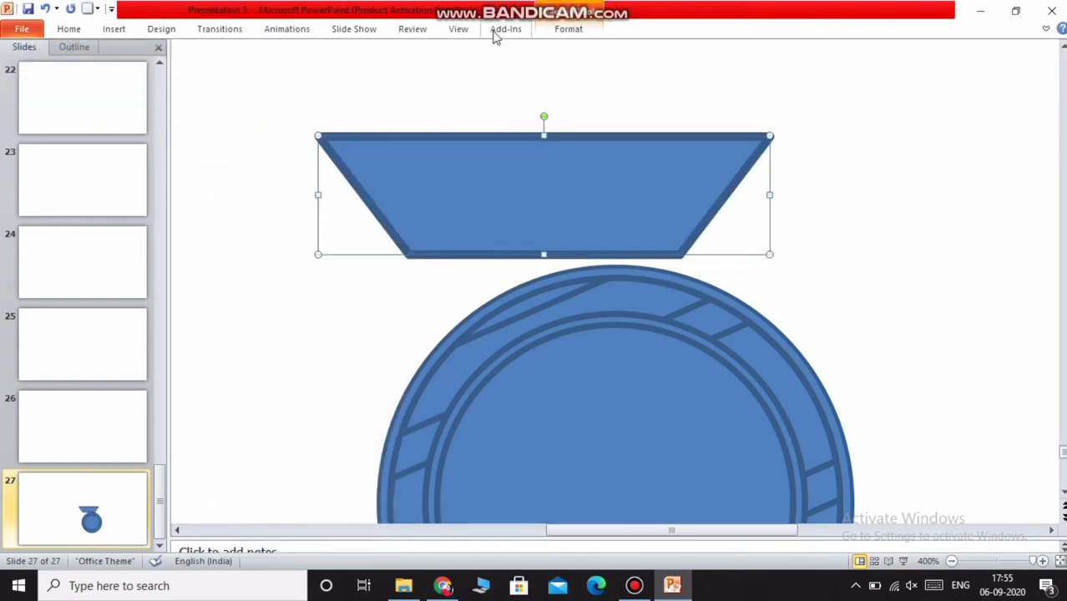
Move the trapezoid to the dial's lower edge, narrow it and centre it under the dial.
{"action": "left_click_drag", "start_coordinate": [525, 133], "coordinate": [657, 412]}
{"action": "scroll", "coordinate": [657, 340], "scroll_direction": "down", "scroll_amount": 3}
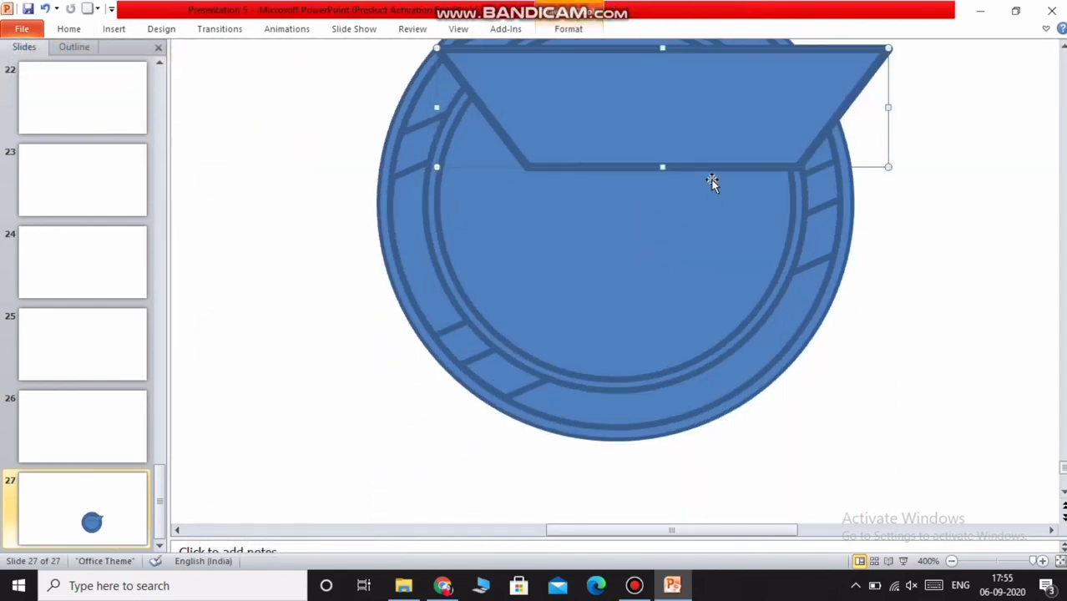
{"action": "left_click_drag", "start_coordinate": [711, 183], "coordinate": [624, 364]}
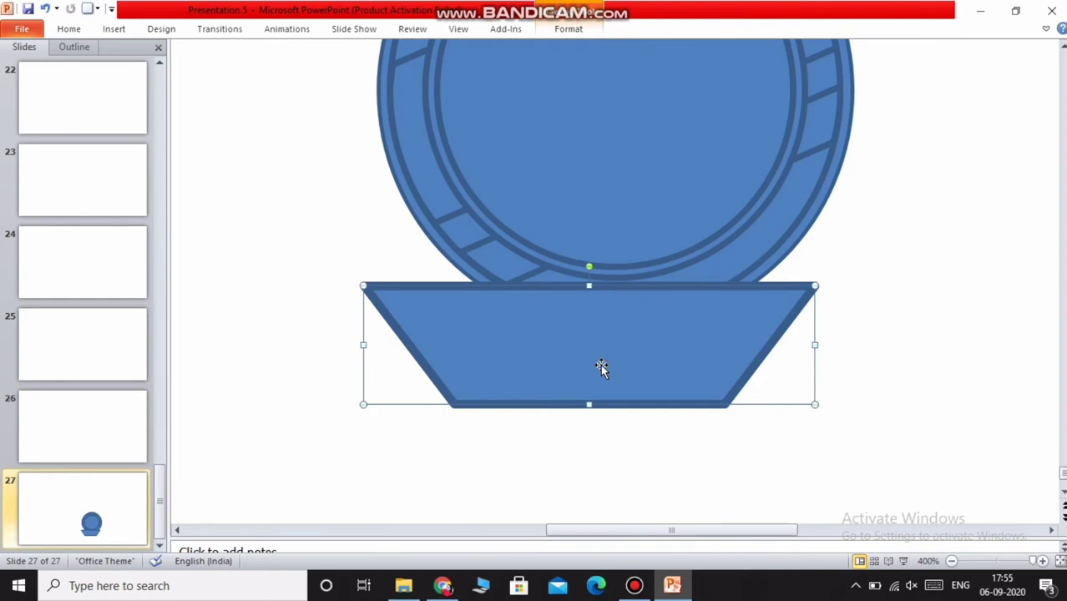
{"action": "left_click", "coordinate": [812, 346]}
{"action": "left_click", "coordinate": [760, 361]}
{"action": "left_click_drag", "start_coordinate": [816, 342], "coordinate": [698, 344]}
{"action": "left_click_drag", "start_coordinate": [555, 365], "coordinate": [644, 332]}
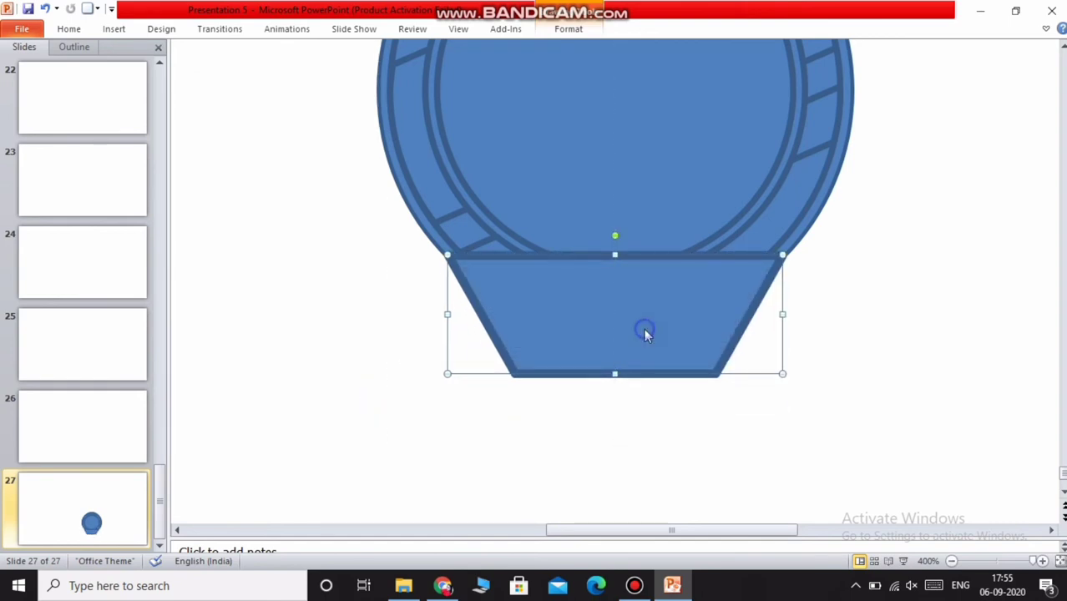
Send the trapezoid behind the dial, widen it slightly and recentre it so its upper corners meet the outer circle.
{"action": "right_click", "coordinate": [644, 331]}
{"action": "left_click", "coordinate": [708, 225]}
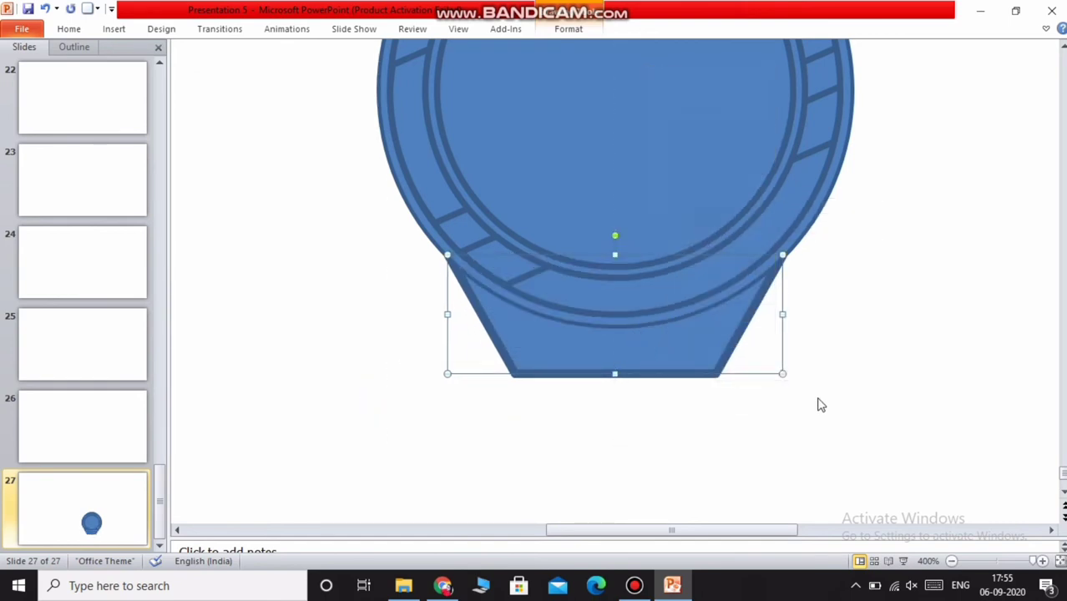
{"action": "scroll", "coordinate": [819, 406], "scroll_direction": "up", "scroll_amount": 1}
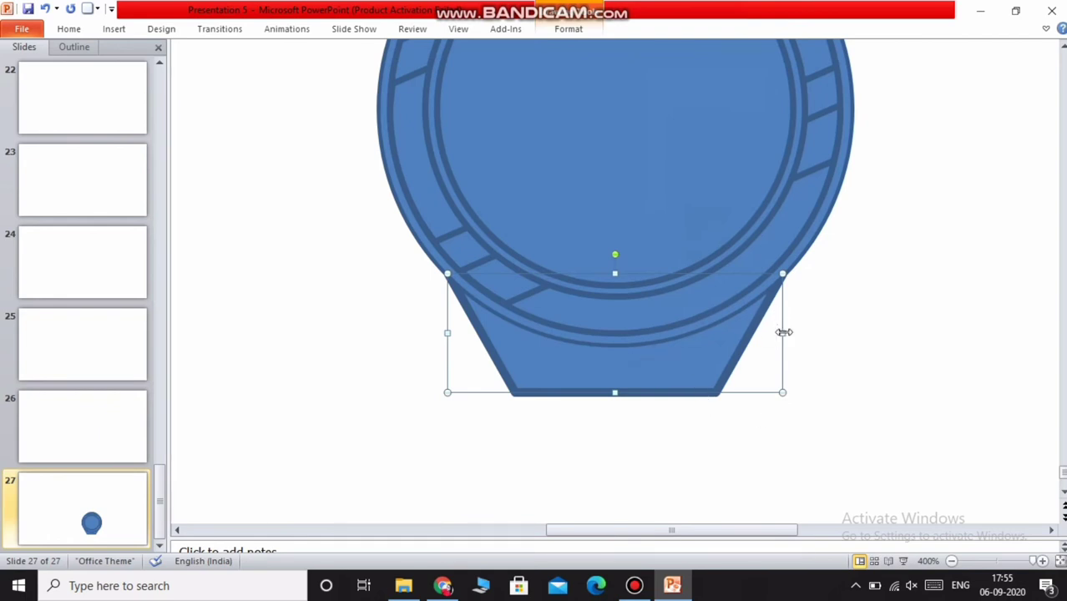
{"action": "left_click_drag", "start_coordinate": [782, 332], "coordinate": [802, 333]}
{"action": "left_click_drag", "start_coordinate": [707, 350], "coordinate": [697, 337]}
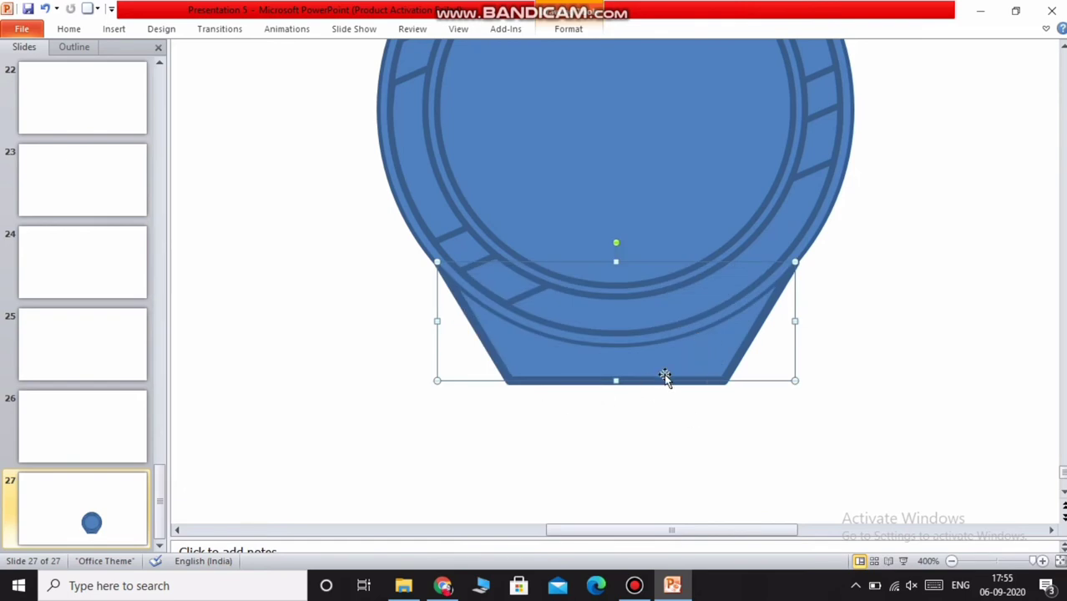
{"action": "left_click_drag", "start_coordinate": [668, 361], "coordinate": [669, 366]}
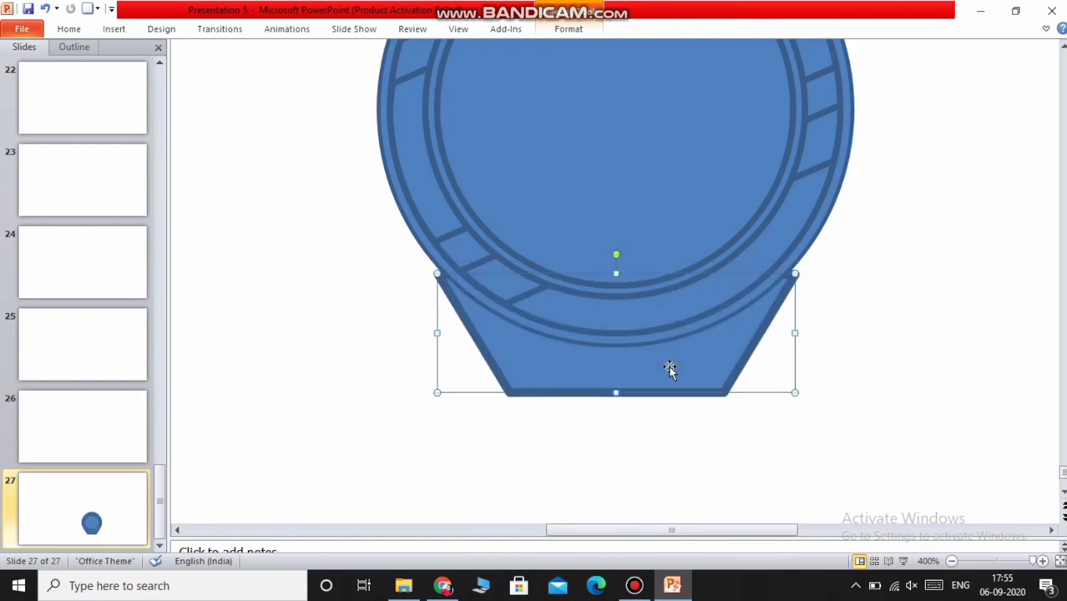
{"action": "left_click", "coordinate": [44, 8]}
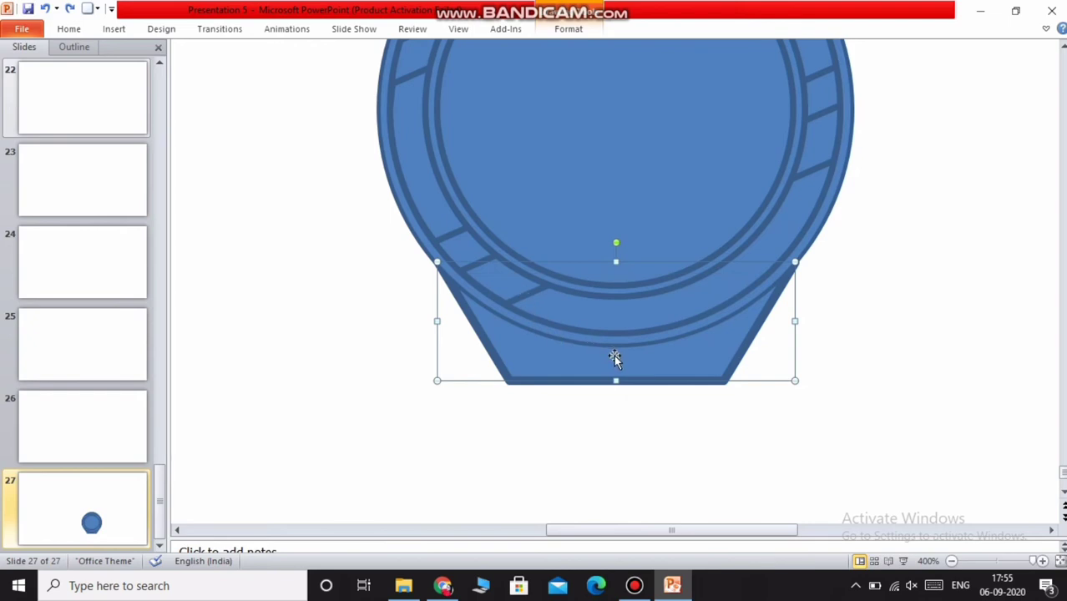
Add a thin rectangle as wide as the trapezoid's short side and centre it over that bottom edge.
{"action": "scroll", "coordinate": [626, 382], "scroll_direction": "up", "scroll_amount": 2}
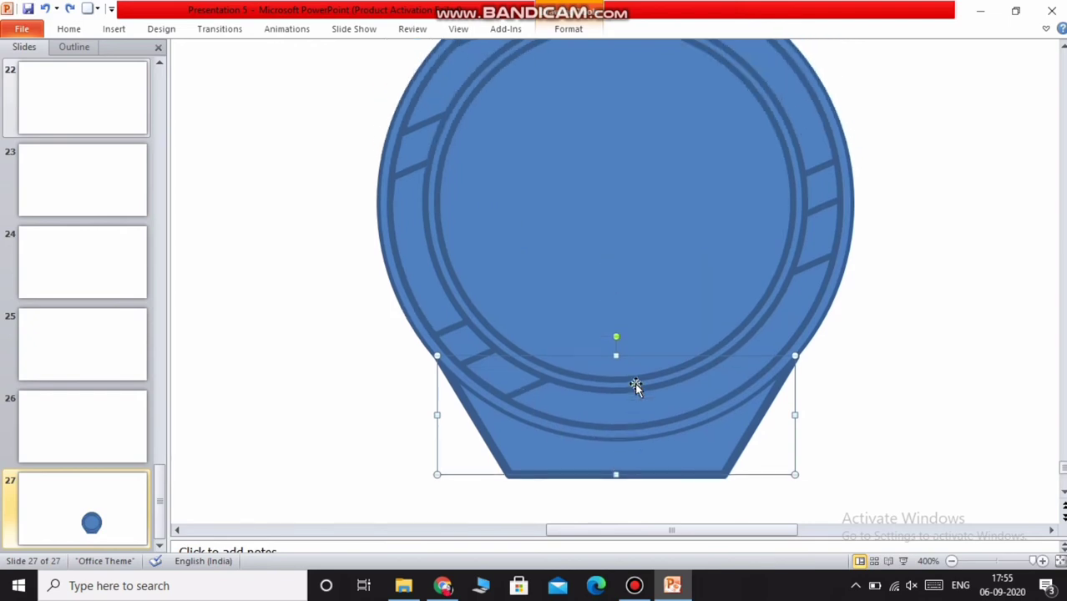
{"action": "scroll", "coordinate": [636, 387], "scroll_direction": "down", "scroll_amount": 2}
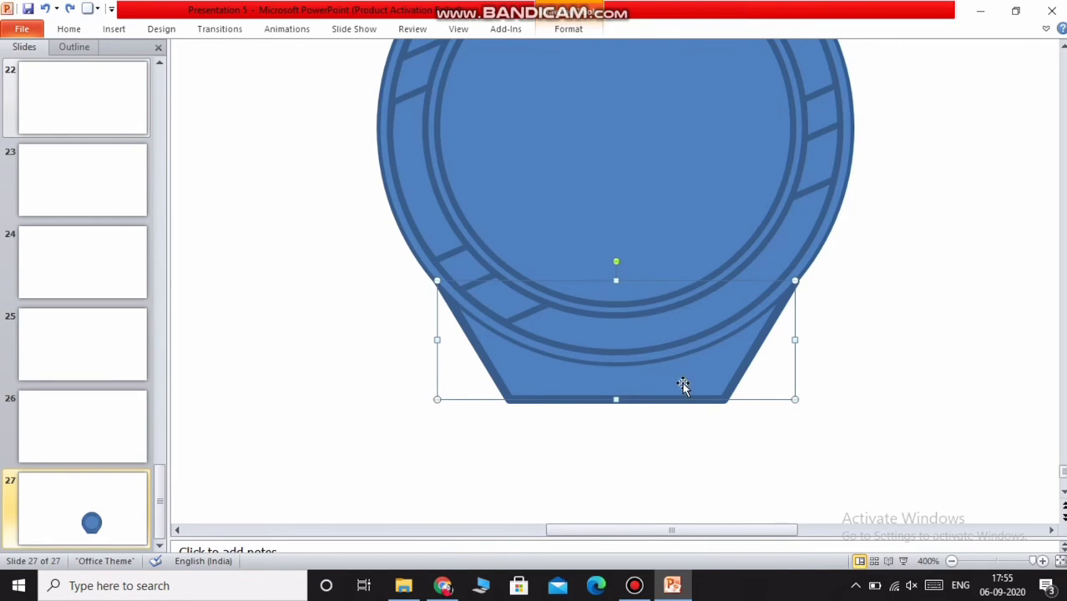
{"action": "left_click", "coordinate": [113, 29]}
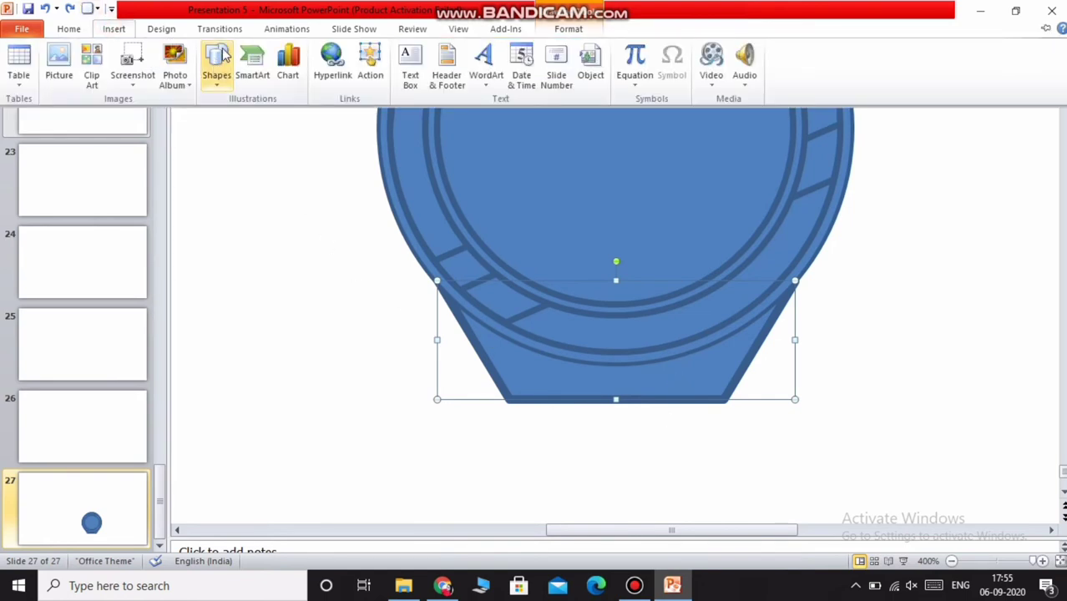
{"action": "left_click", "coordinate": [216, 62]}
{"action": "left_click", "coordinate": [382, 117]}
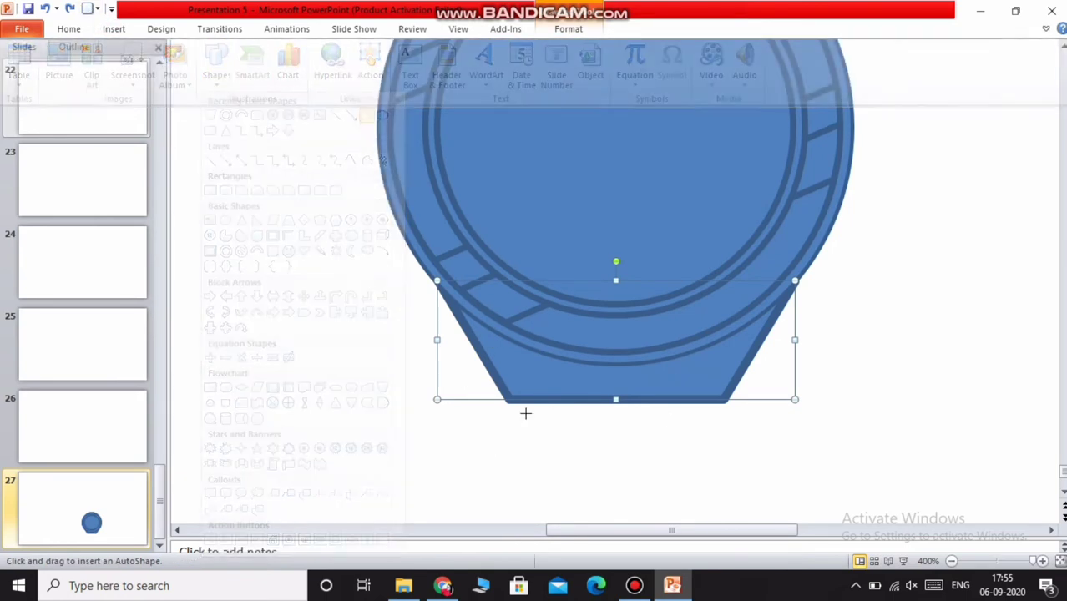
{"action": "left_click_drag", "start_coordinate": [505, 417], "coordinate": [723, 398]}
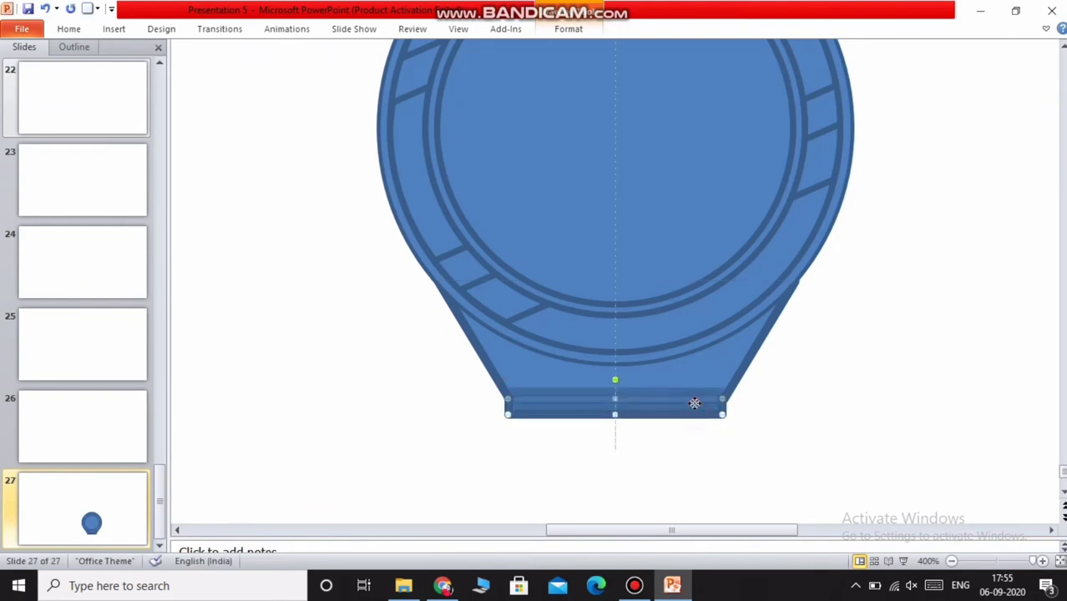
{"action": "left_click", "coordinate": [695, 429]}
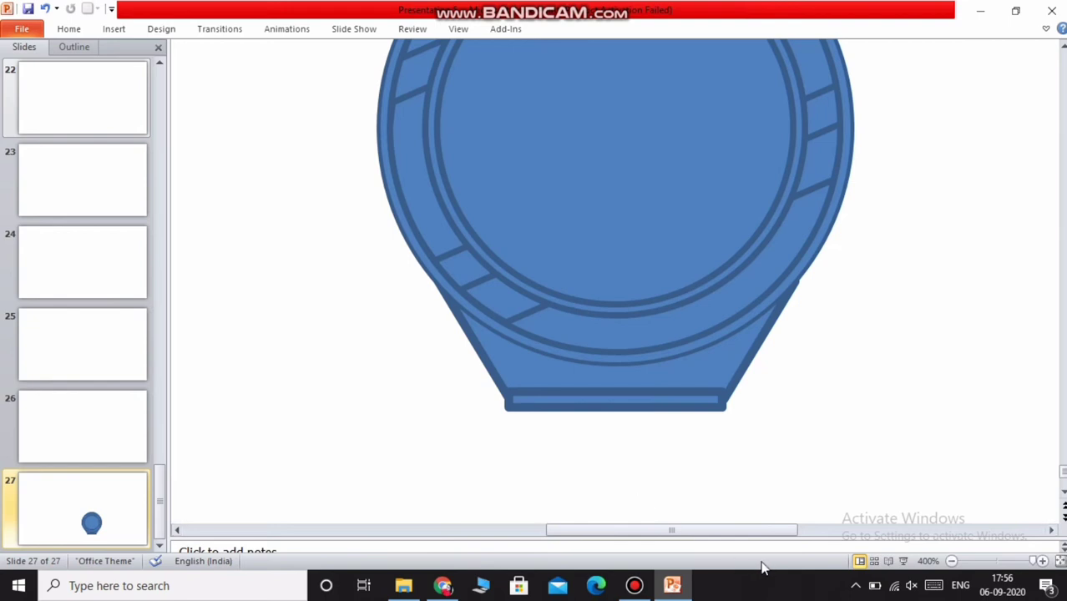
Insert a rectangle on the empty slide area to the left of the dial's base.
{"action": "scroll", "coordinate": [641, 426], "scroll_direction": "down", "scroll_amount": 1}
{"action": "left_click_drag", "start_coordinate": [658, 528], "coordinate": [388, 546]}
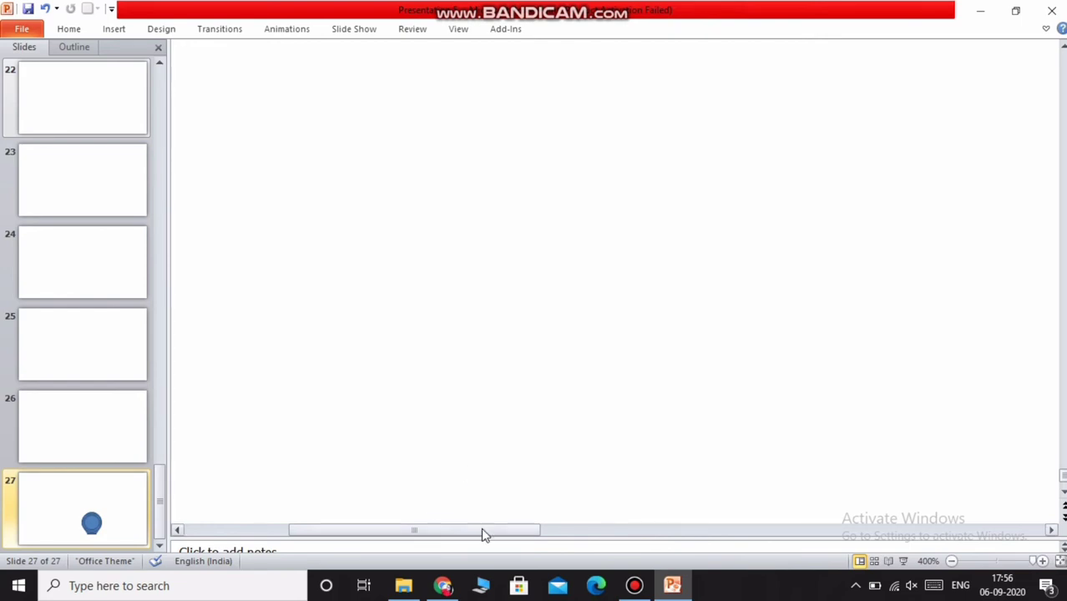
{"action": "left_click_drag", "start_coordinate": [483, 534], "coordinate": [703, 541]}
{"action": "left_click_drag", "start_coordinate": [628, 534], "coordinate": [675, 535]}
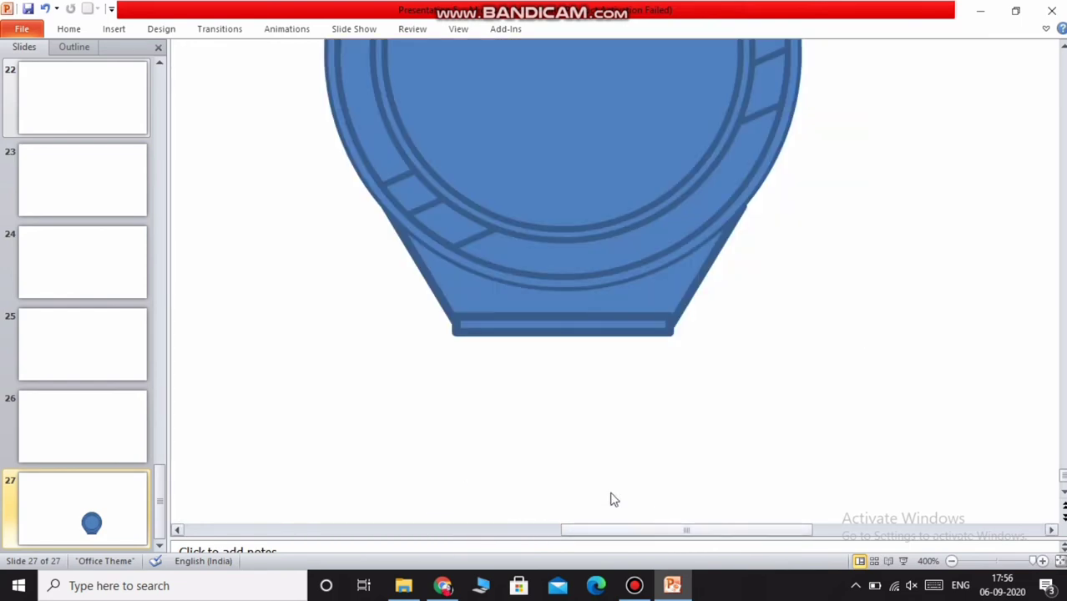
{"action": "scroll", "coordinate": [612, 488], "scroll_direction": "down", "scroll_amount": 2}
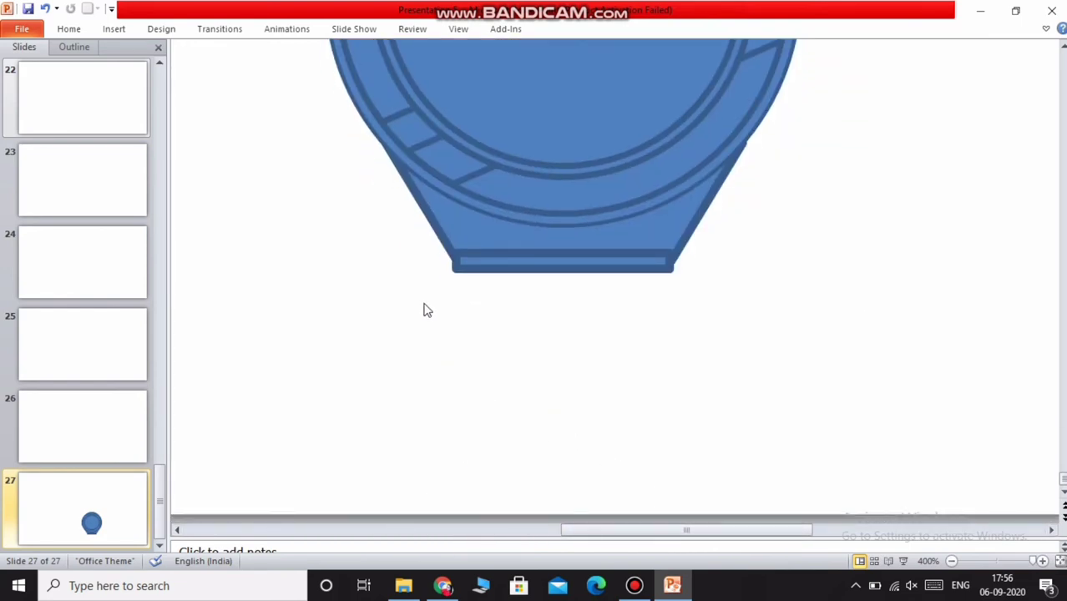
{"action": "left_click", "coordinate": [113, 29]}
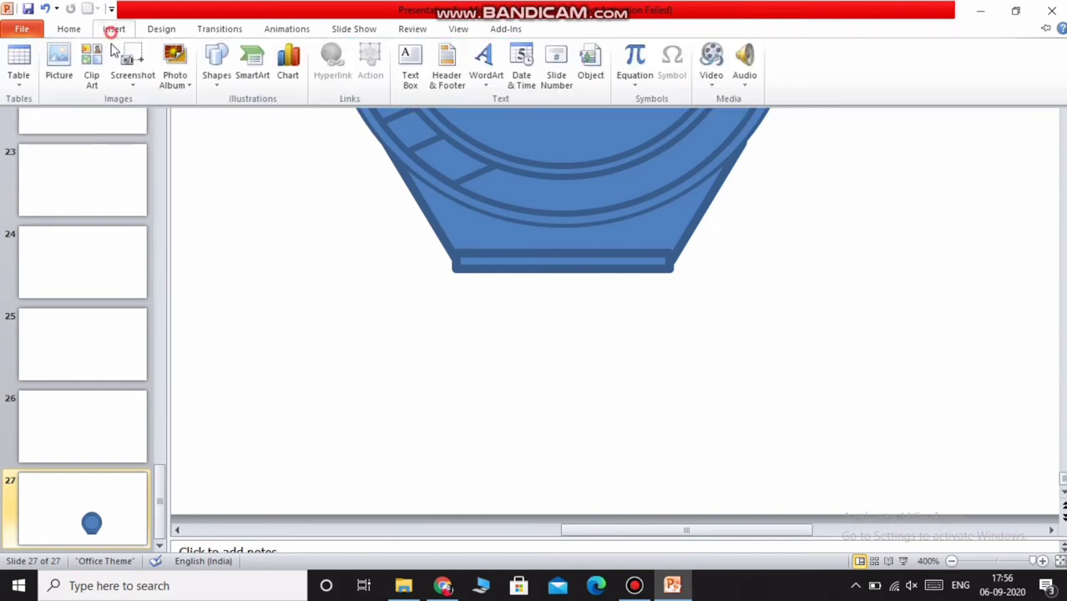
{"action": "left_click", "coordinate": [217, 71]}
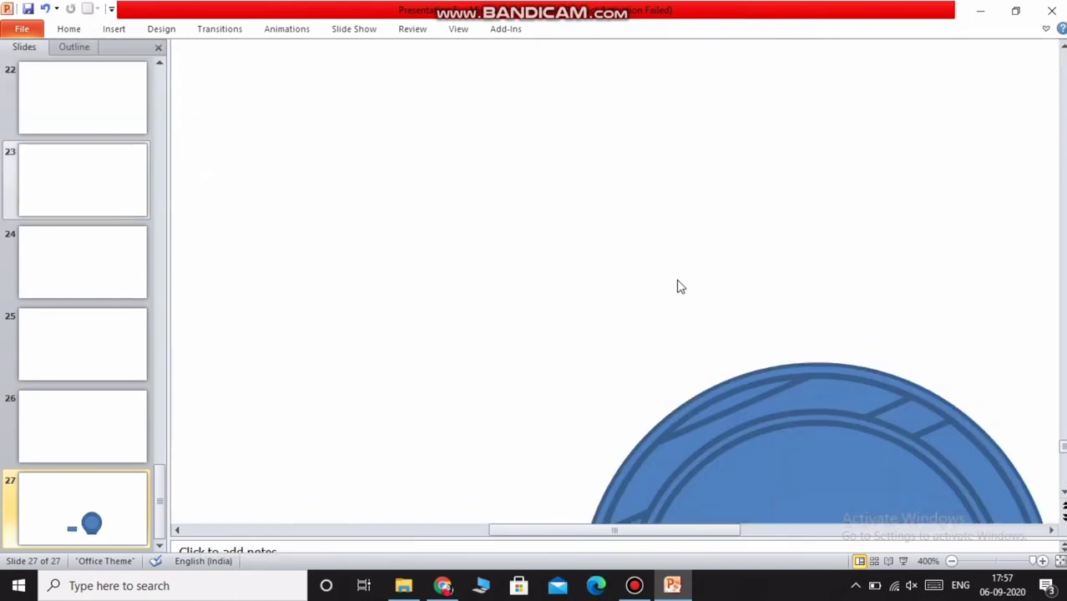
Duplicate the separate rectangle beside the dial and shrink the copy to a thin strip aligned along the original's upper edge.
{"action": "scroll", "coordinate": [440, 359], "scroll_direction": "down", "scroll_amount": 8}
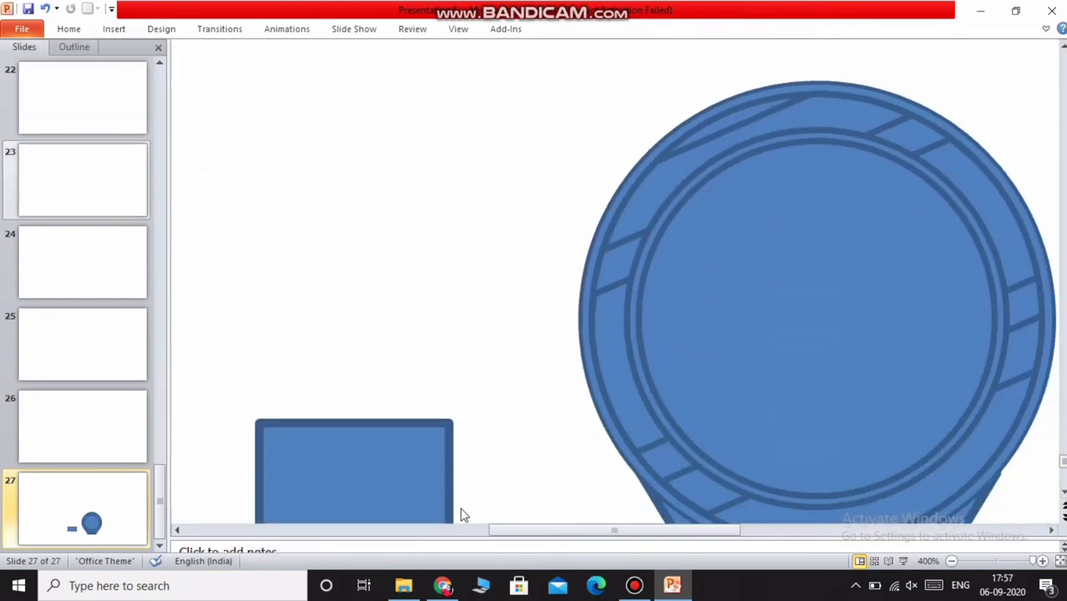
{"action": "left_click", "coordinate": [377, 341]}
{"action": "right_click", "coordinate": [377, 341]}
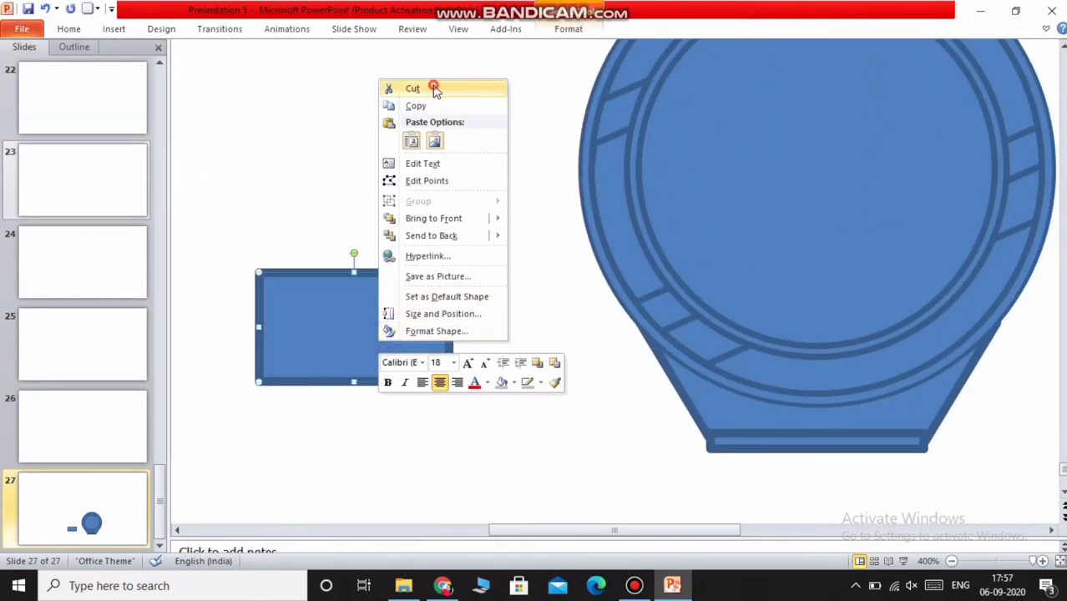
{"action": "left_click", "coordinate": [433, 88]}
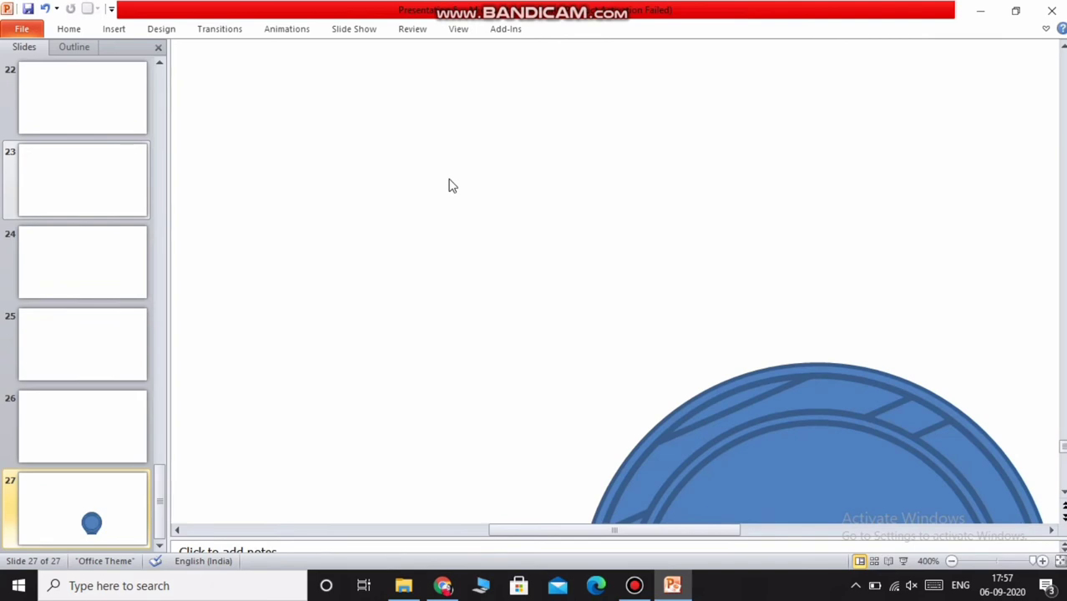
{"action": "left_click", "coordinate": [45, 8]}
{"action": "right_click", "coordinate": [458, 208]}
{"action": "left_click", "coordinate": [494, 267]}
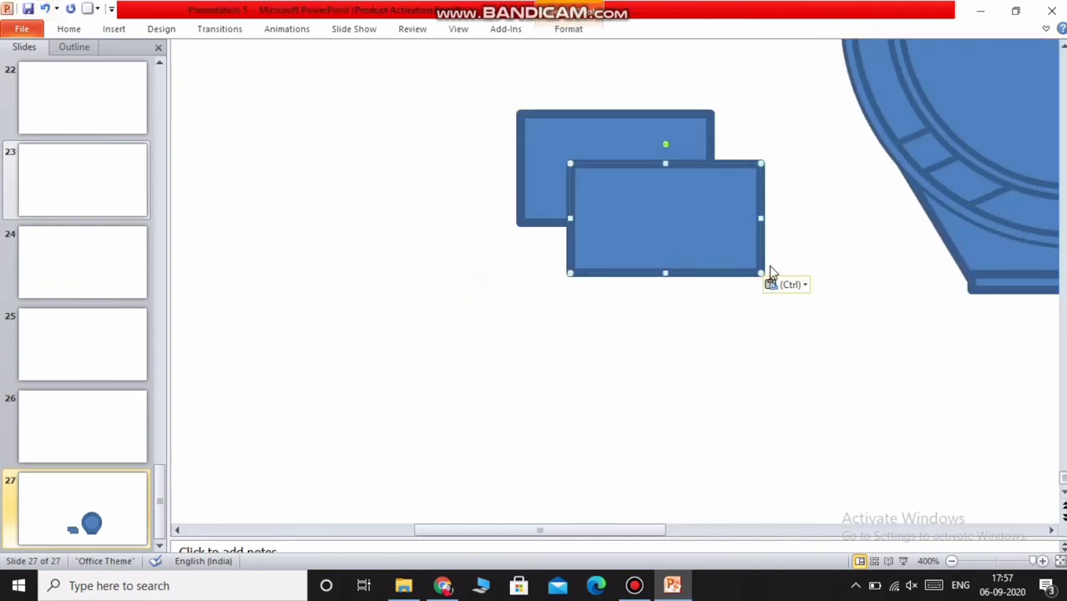
{"action": "left_click_drag", "start_coordinate": [666, 273], "coordinate": [627, 124]}
{"action": "scroll", "coordinate": [660, 290], "scroll_direction": "up", "scroll_amount": 1}
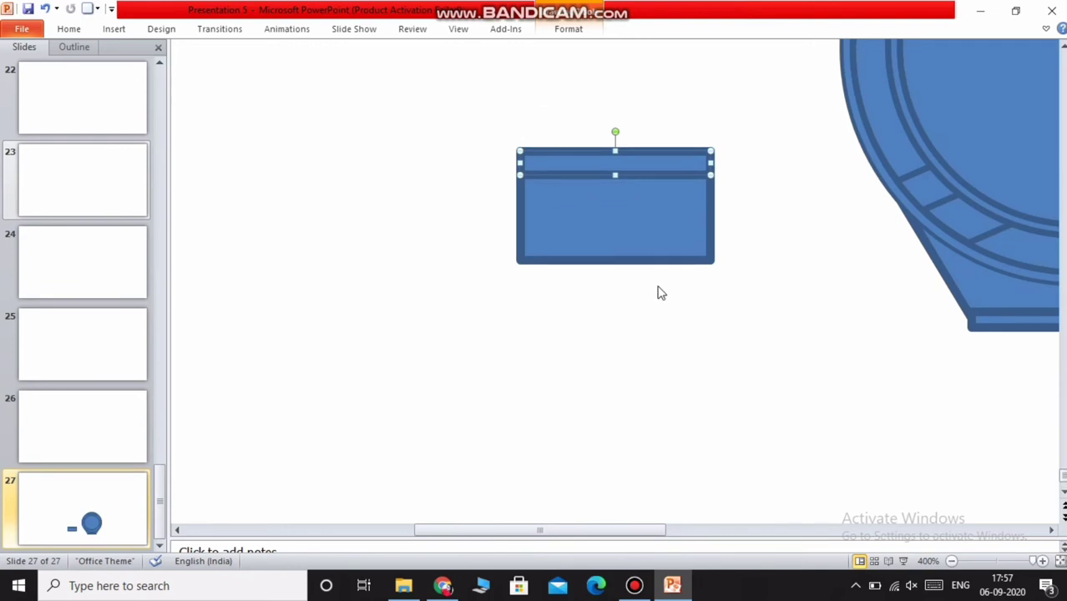
Duplicate the thin strip and align the copy along the separate rectangle's lower edge.
{"action": "left_click", "coordinate": [646, 168]}
{"action": "right_click", "coordinate": [646, 168]}
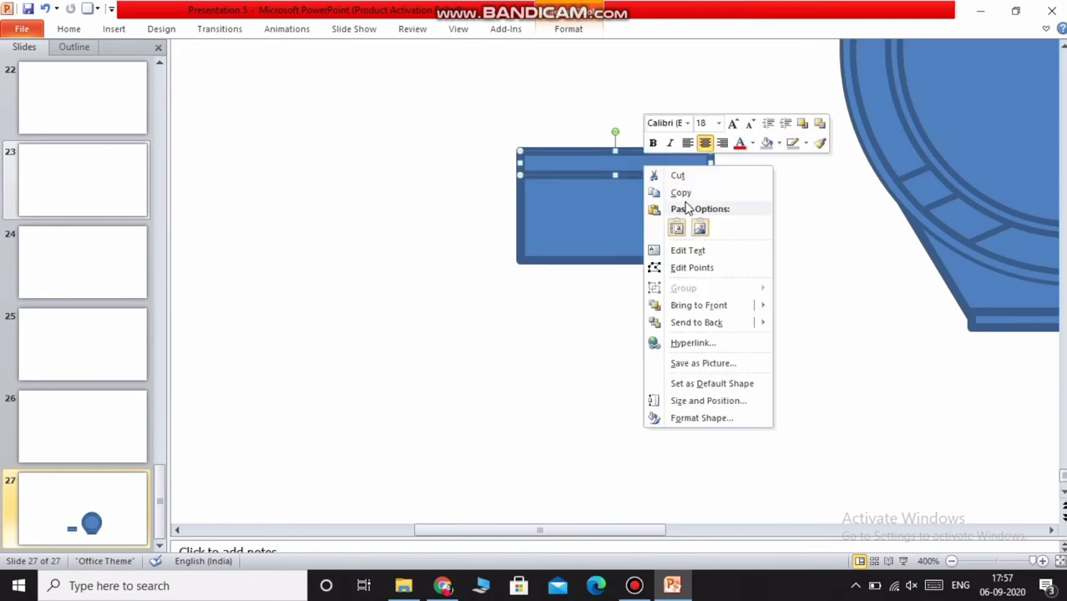
{"action": "right_click", "coordinate": [543, 327]}
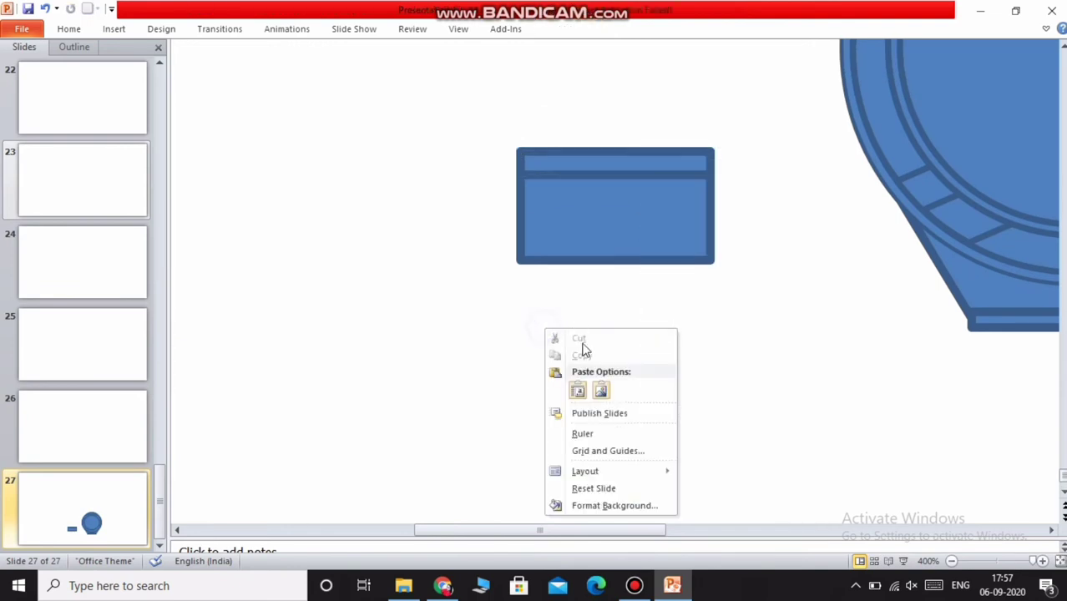
{"action": "left_click", "coordinate": [577, 390]}
{"action": "left_click_drag", "start_coordinate": [620, 220], "coordinate": [576, 260]}
{"action": "left_click", "coordinate": [575, 295]}
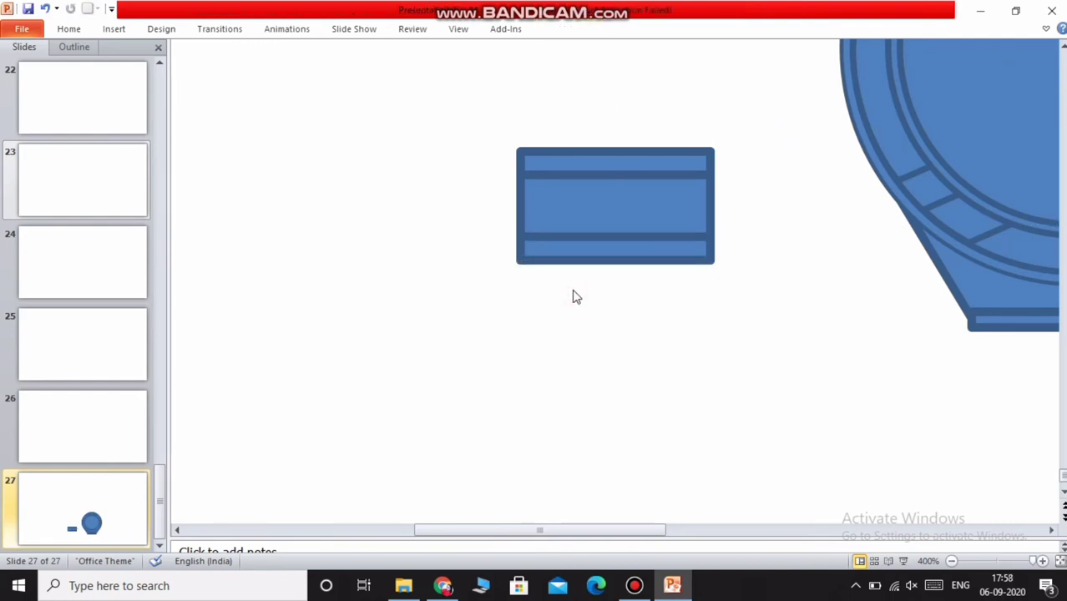
Give the large separate rectangle a golden-yellow fill and a matching golden-yellow outline.
{"action": "left_click", "coordinate": [572, 251]}
{"action": "left_click", "coordinate": [565, 208]}
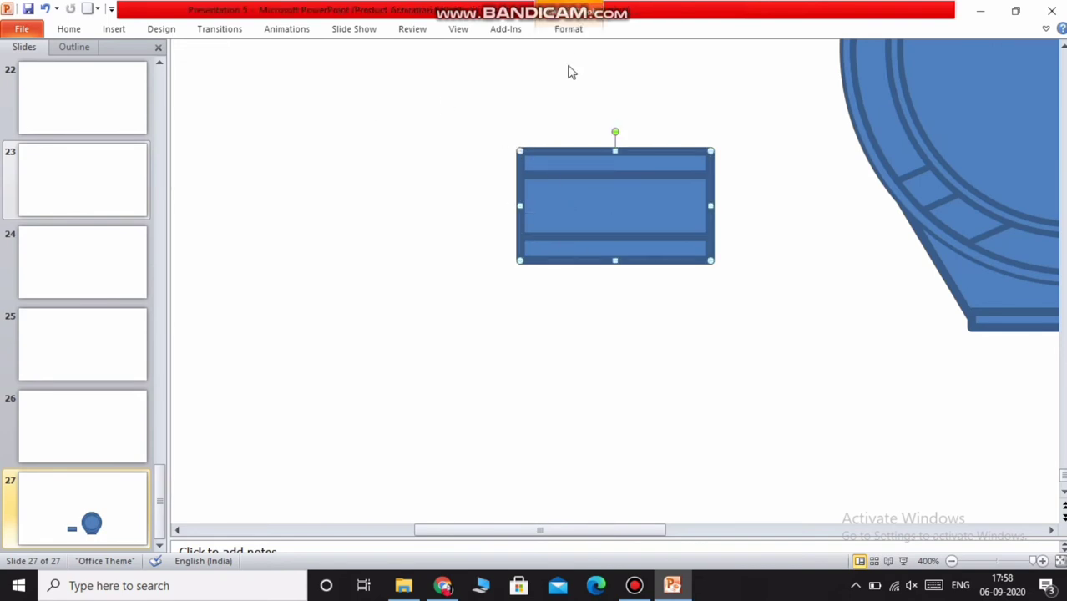
{"action": "left_click", "coordinate": [570, 29]}
{"action": "left_click", "coordinate": [534, 48]}
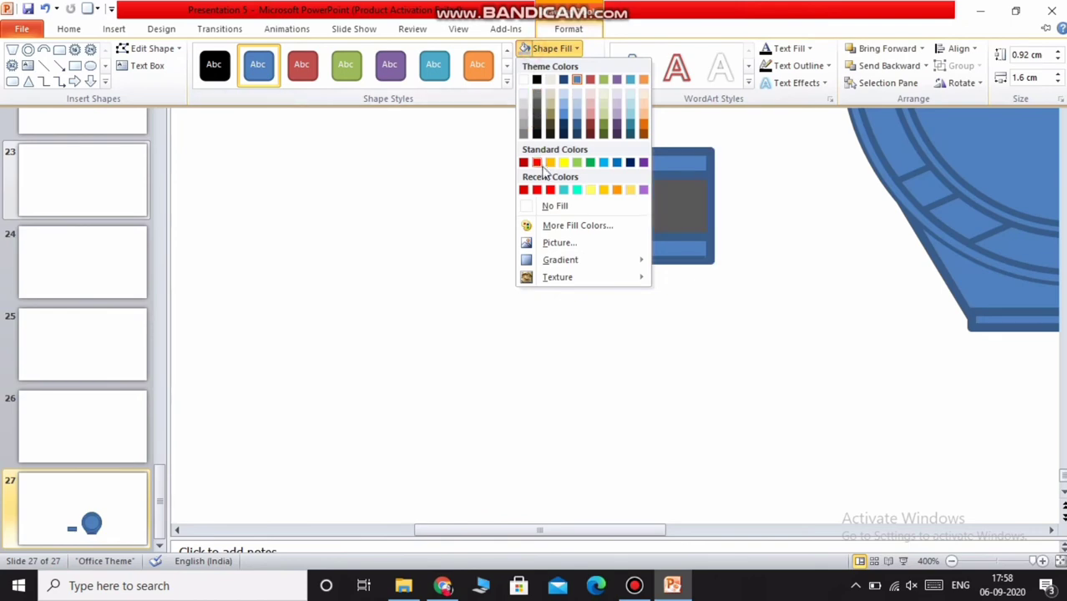
{"action": "left_click", "coordinate": [605, 191]}
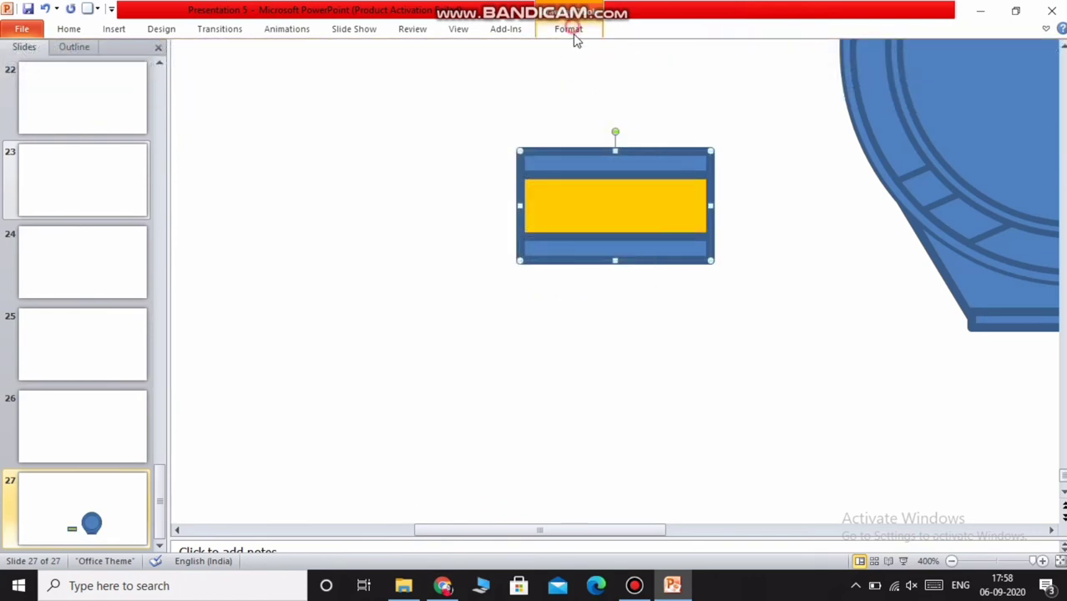
{"action": "left_click", "coordinate": [572, 33]}
{"action": "left_click", "coordinate": [1047, 30]}
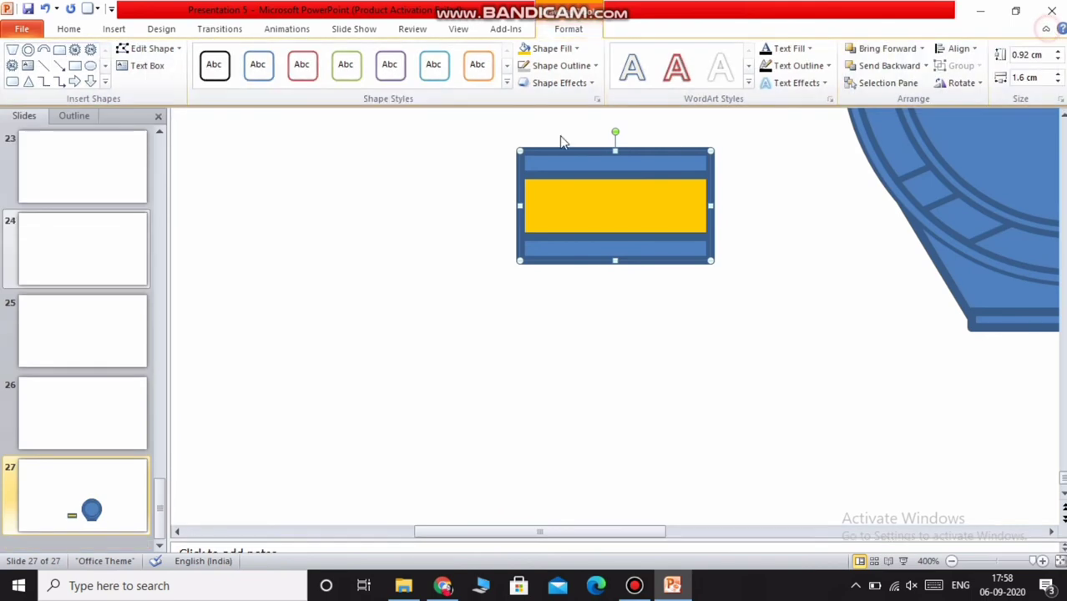
{"action": "left_click", "coordinate": [559, 66]}
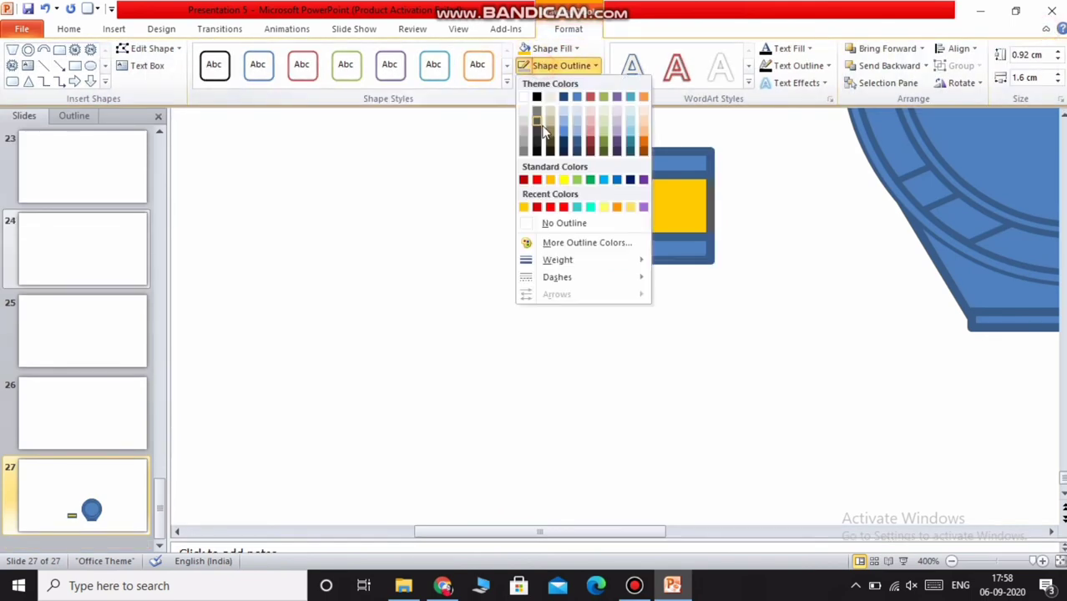
{"action": "left_click", "coordinate": [524, 207]}
{"action": "left_click", "coordinate": [582, 322]}
Give the upper strip of the separate rectangle an orange fill and a matching orange outline.
{"action": "left_click", "coordinate": [617, 177]}
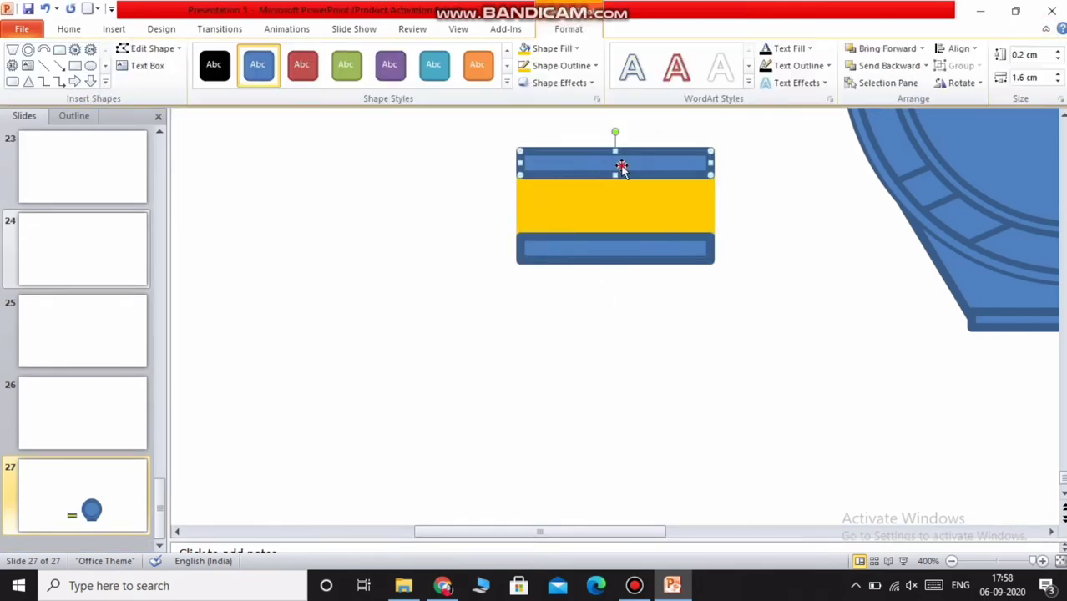
{"action": "left_click", "coordinate": [550, 48]}
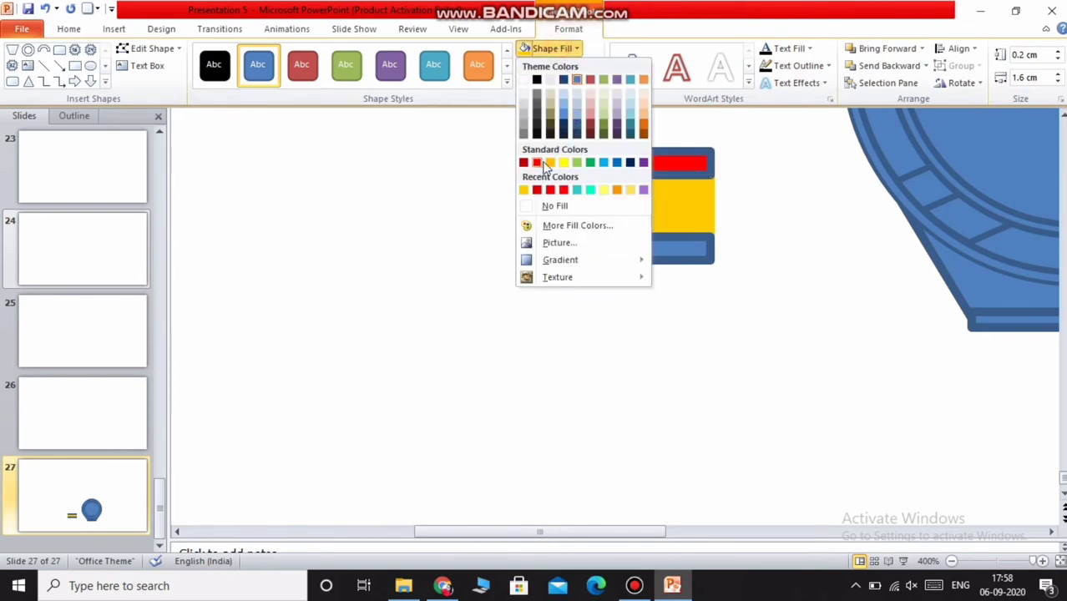
{"action": "left_click", "coordinate": [616, 192]}
{"action": "left_click", "coordinate": [550, 48]}
{"action": "left_click", "coordinate": [464, 152]}
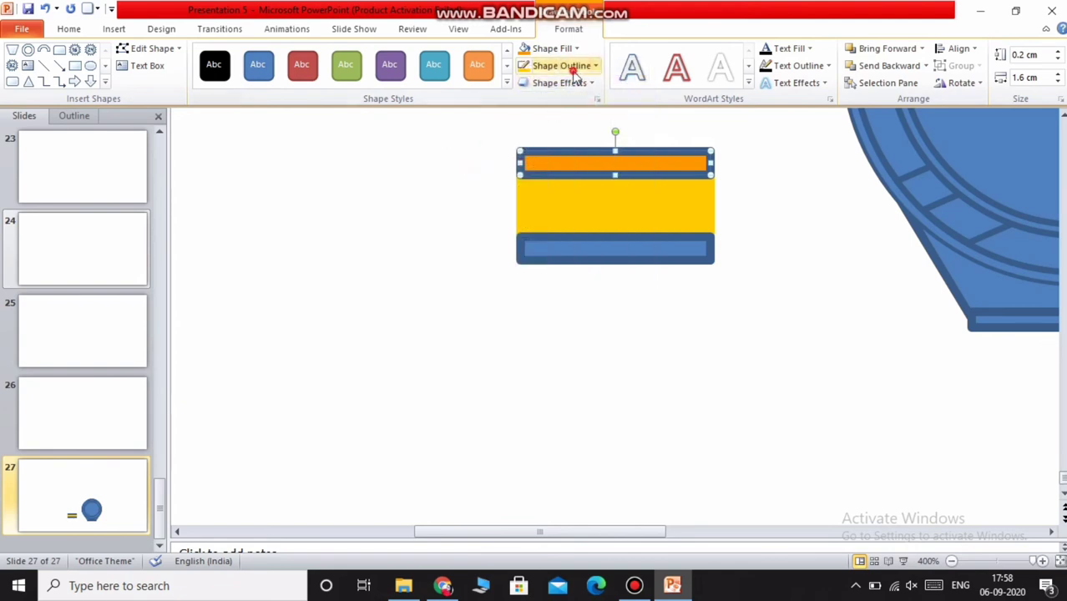
{"action": "left_click", "coordinate": [573, 74]}
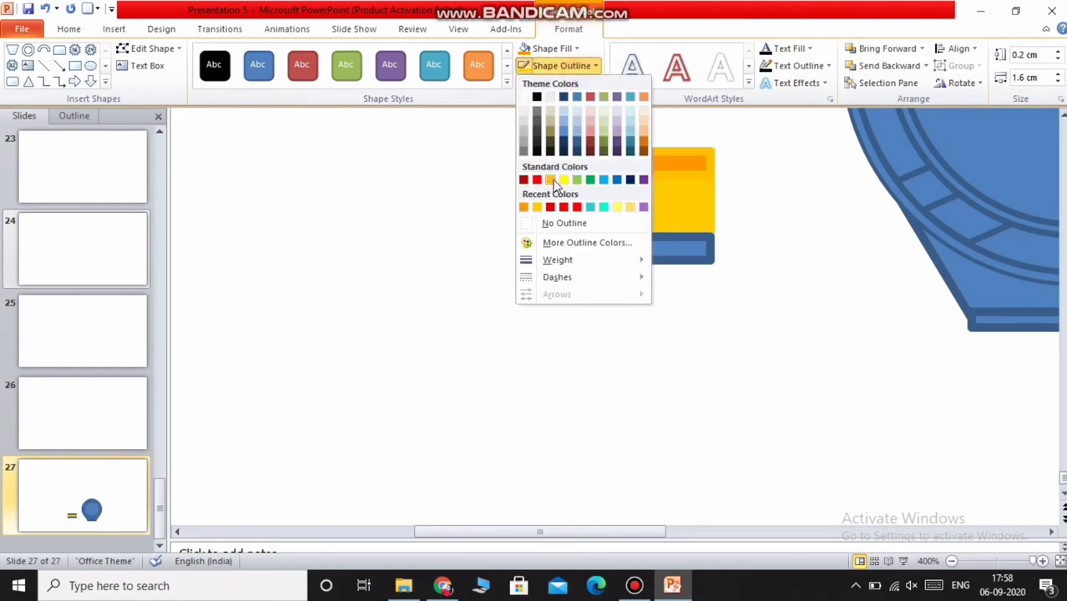
{"action": "left_click", "coordinate": [524, 208]}
Give the lower strip of the separate rectangle a light-yellow fill and a matching light-yellow outline.
{"action": "left_click", "coordinate": [681, 247]}
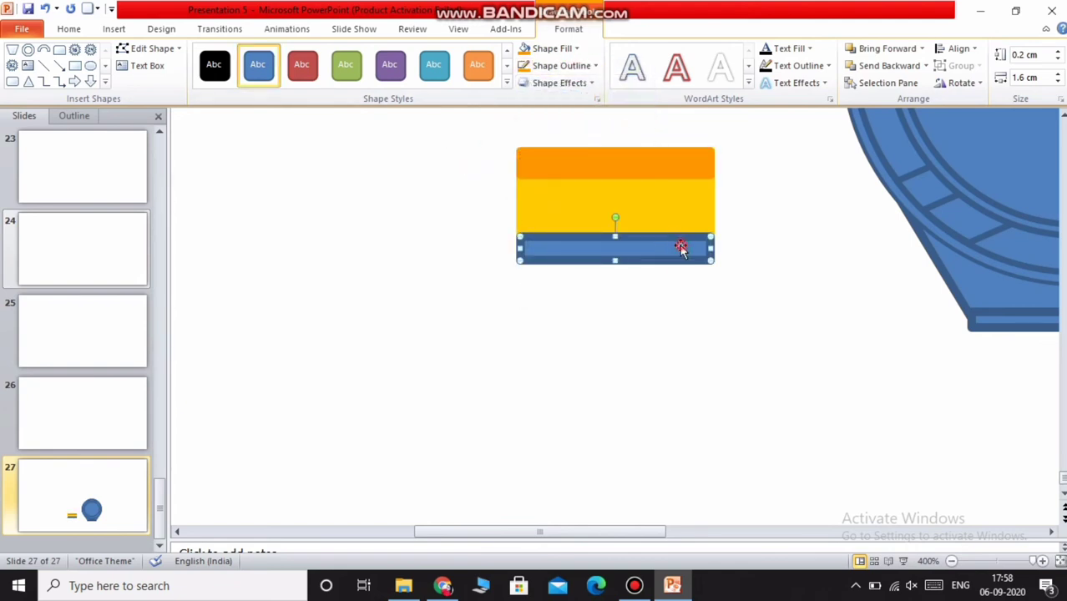
{"action": "left_click", "coordinate": [556, 48]}
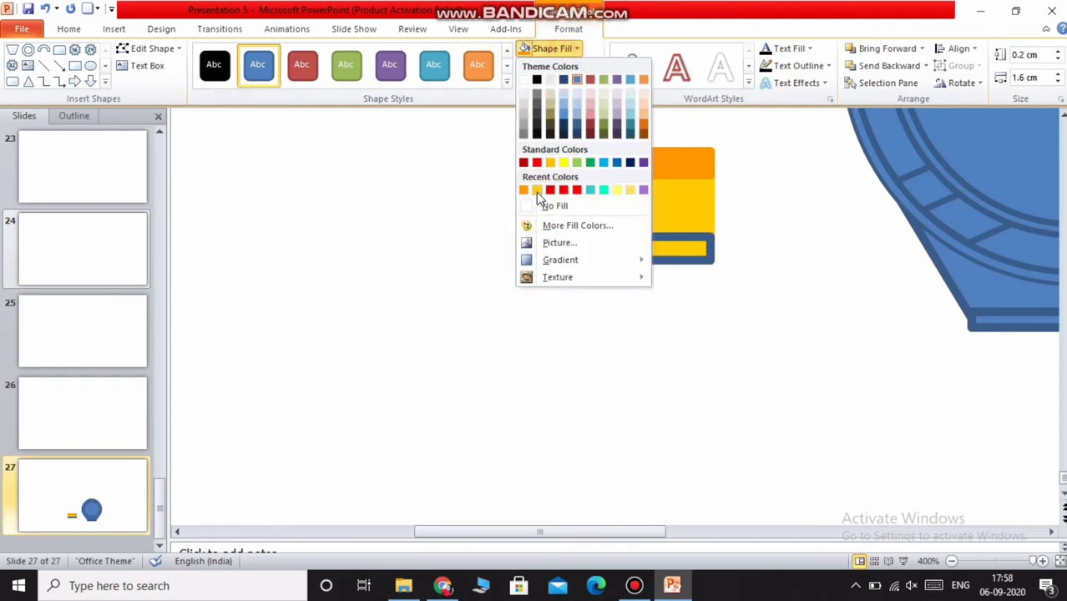
{"action": "left_click", "coordinate": [615, 191]}
{"action": "left_click", "coordinate": [555, 65]}
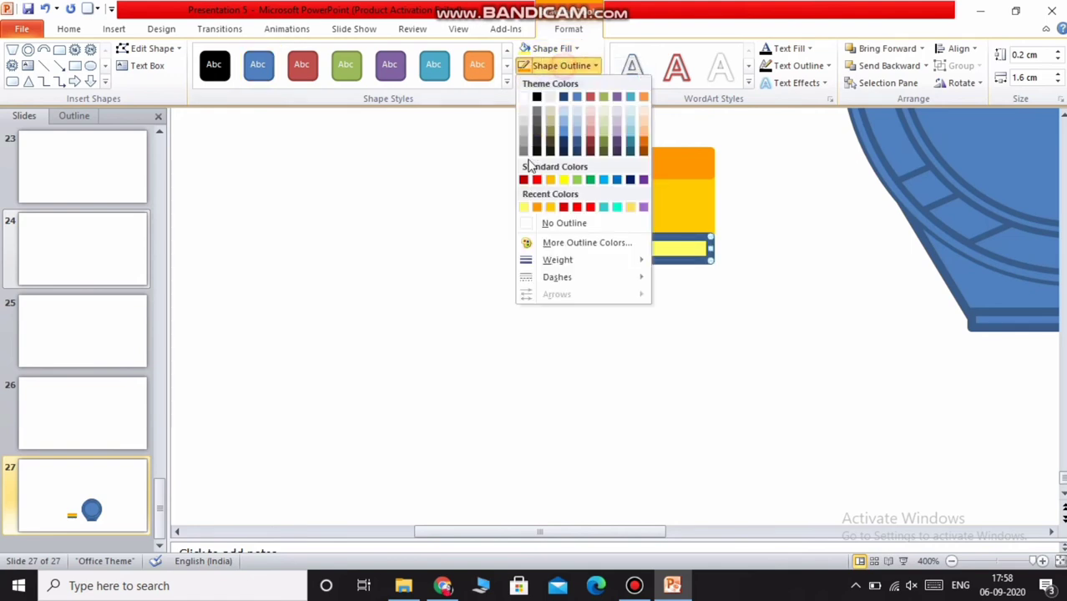
{"action": "left_click", "coordinate": [527, 207]}
{"action": "left_click", "coordinate": [537, 305]}
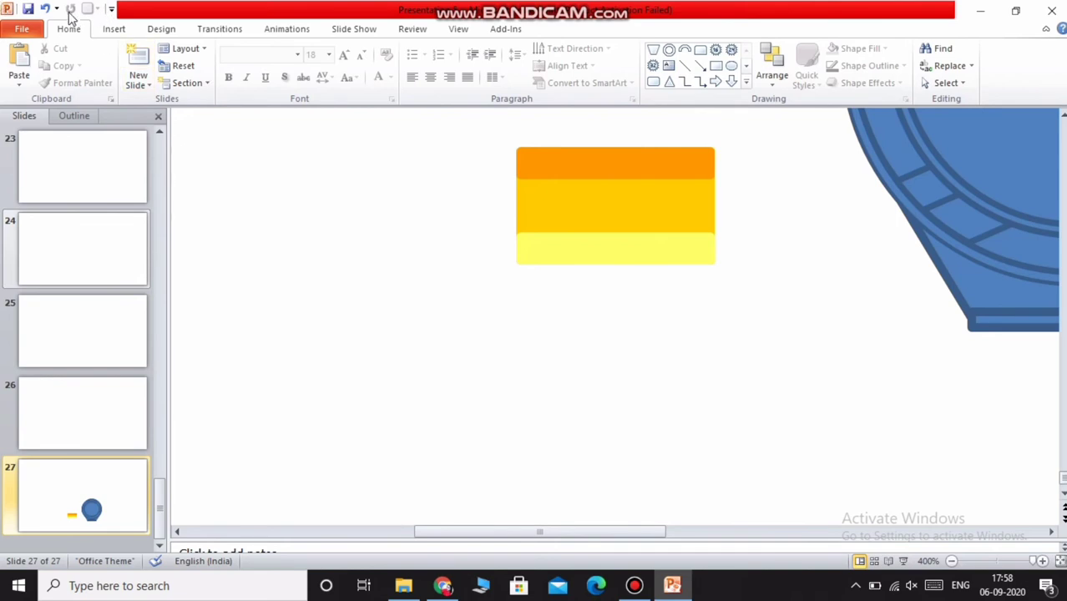
{"action": "left_click", "coordinate": [114, 29]}
{"action": "left_click", "coordinate": [216, 67]}
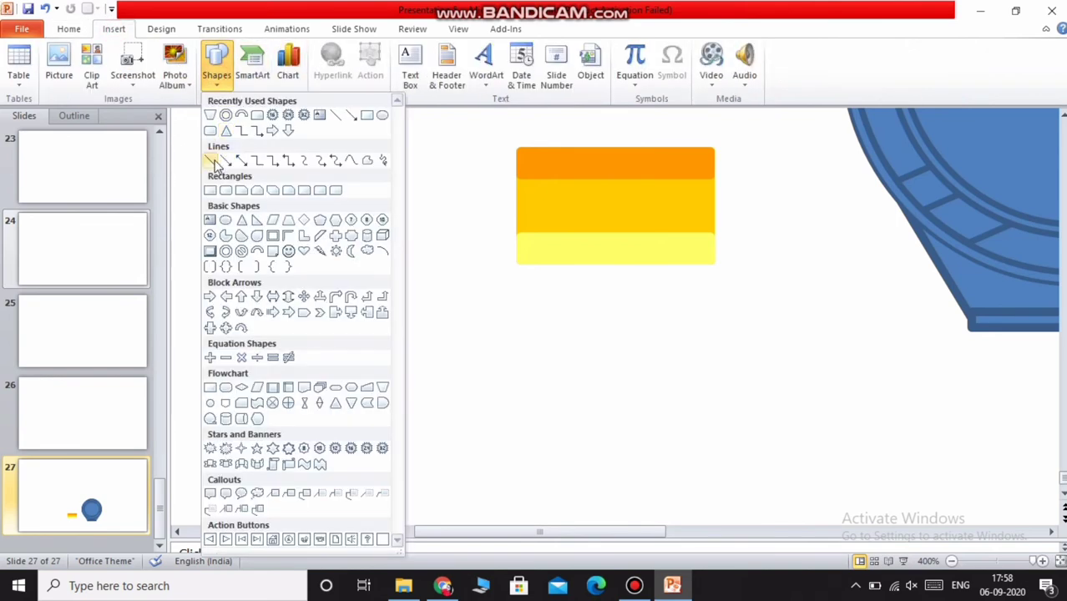
{"action": "left_click", "coordinate": [211, 160]}
{"action": "left_click_drag", "start_coordinate": [519, 248], "coordinate": [660, 271]}
{"action": "right_click", "coordinate": [650, 270]}
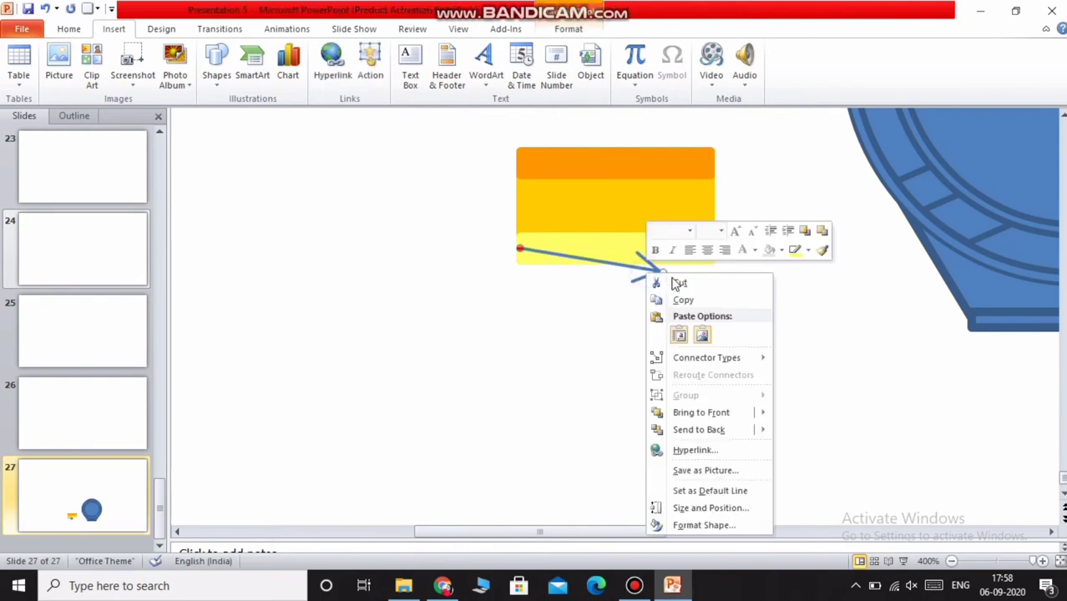
{"action": "left_click", "coordinate": [675, 281]}
Draw a straight horizontal line across the coloured block's width and place it along the lower strip's bottom edge.
{"action": "left_click", "coordinate": [231, 81]}
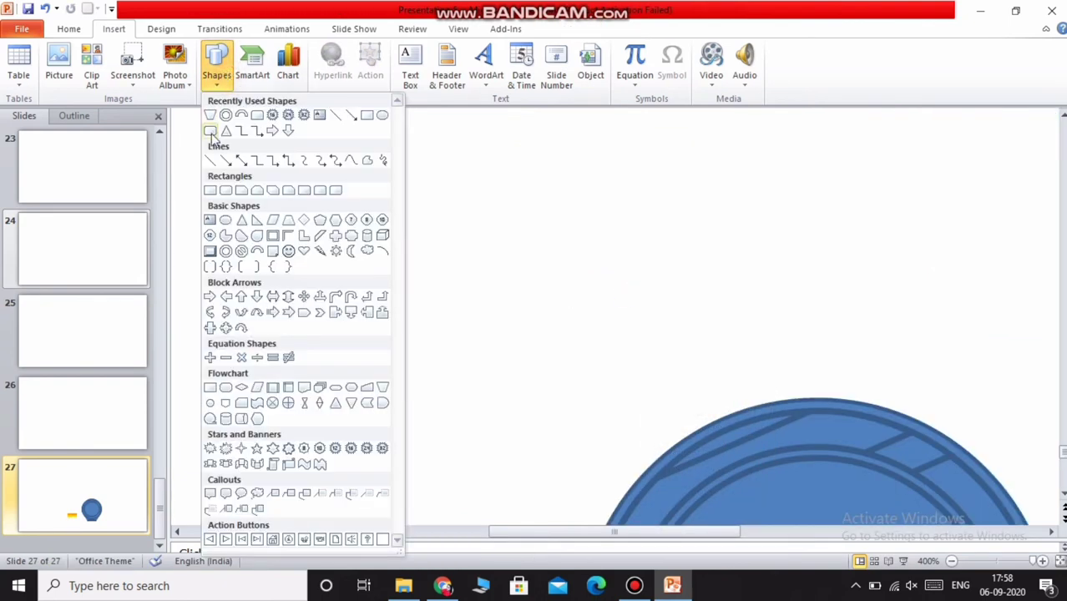
{"action": "left_click", "coordinate": [215, 160]}
{"action": "scroll", "coordinate": [431, 436], "scroll_direction": "down", "scroll_amount": 8}
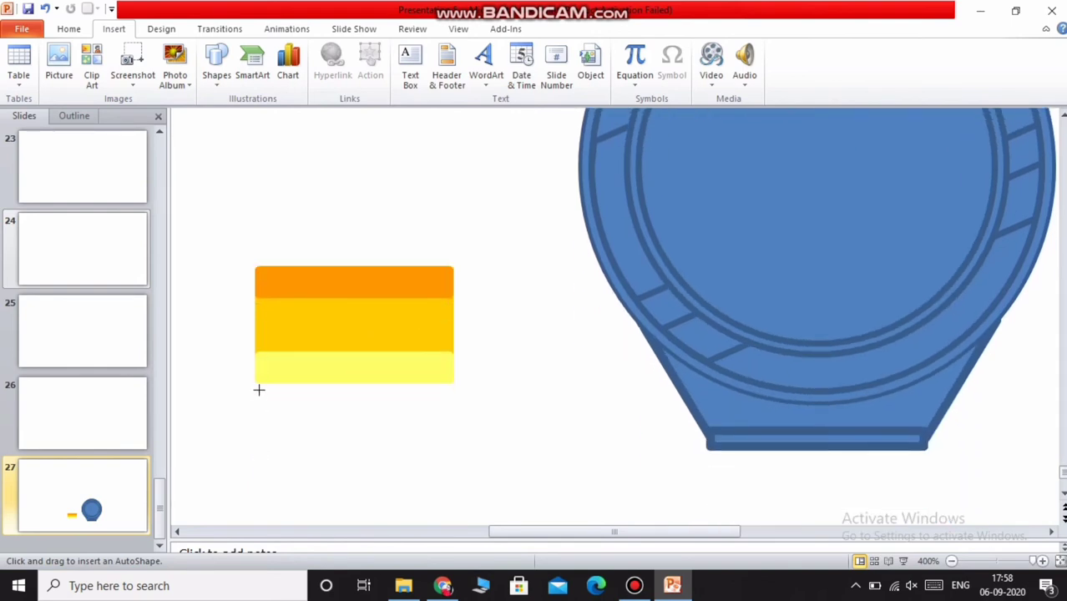
{"action": "left_click_drag", "start_coordinate": [254, 394], "coordinate": [444, 391]}
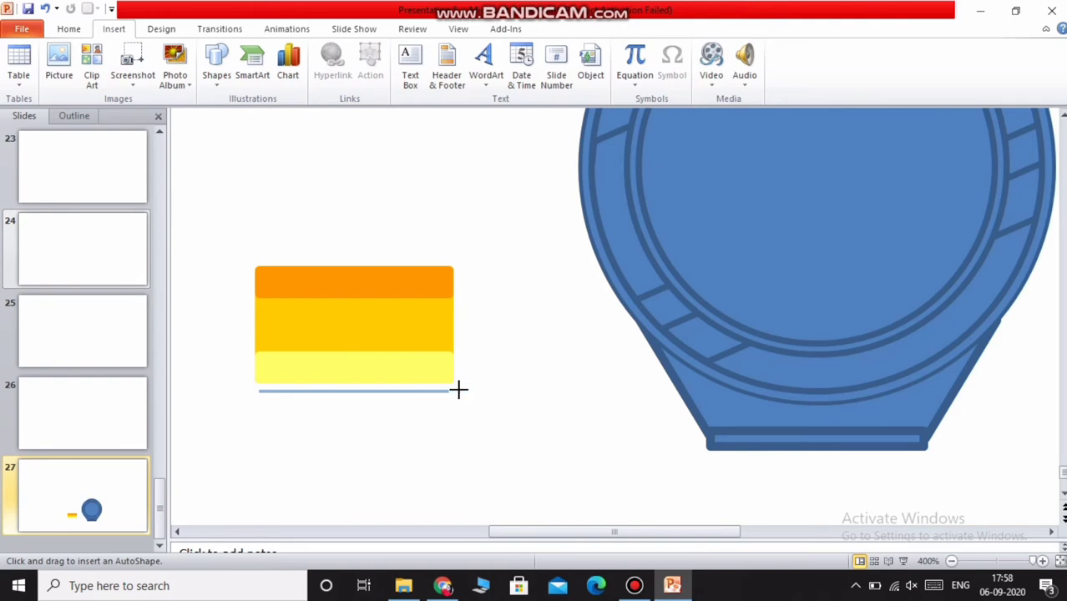
{"action": "left_click_drag", "start_coordinate": [458, 390], "coordinate": [432, 381]}
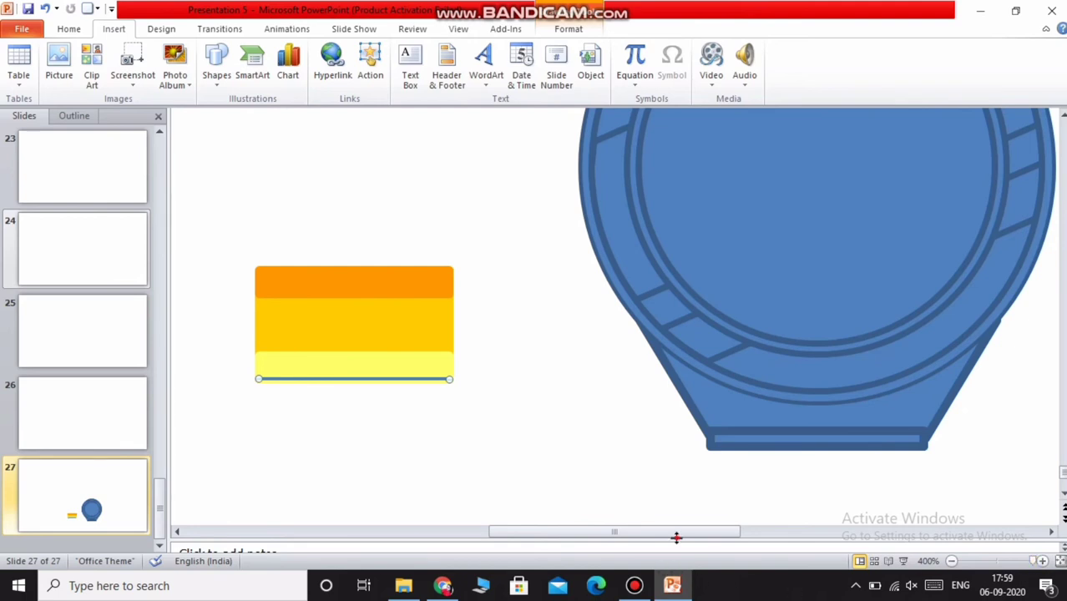
{"action": "left_click_drag", "start_coordinate": [676, 537], "coordinate": [542, 539]}
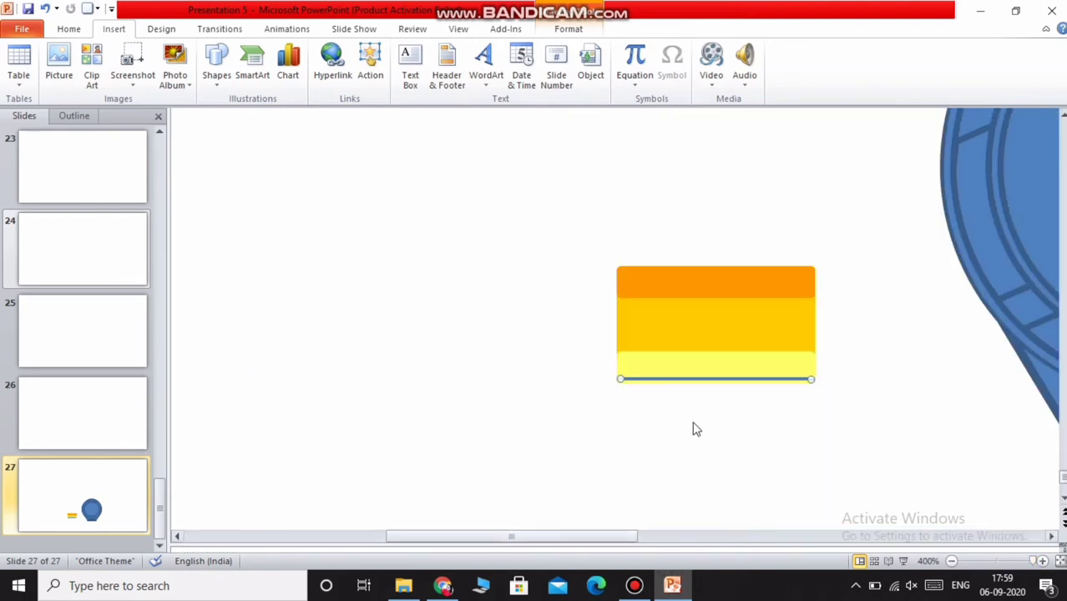
{"action": "left_click", "coordinate": [705, 432]}
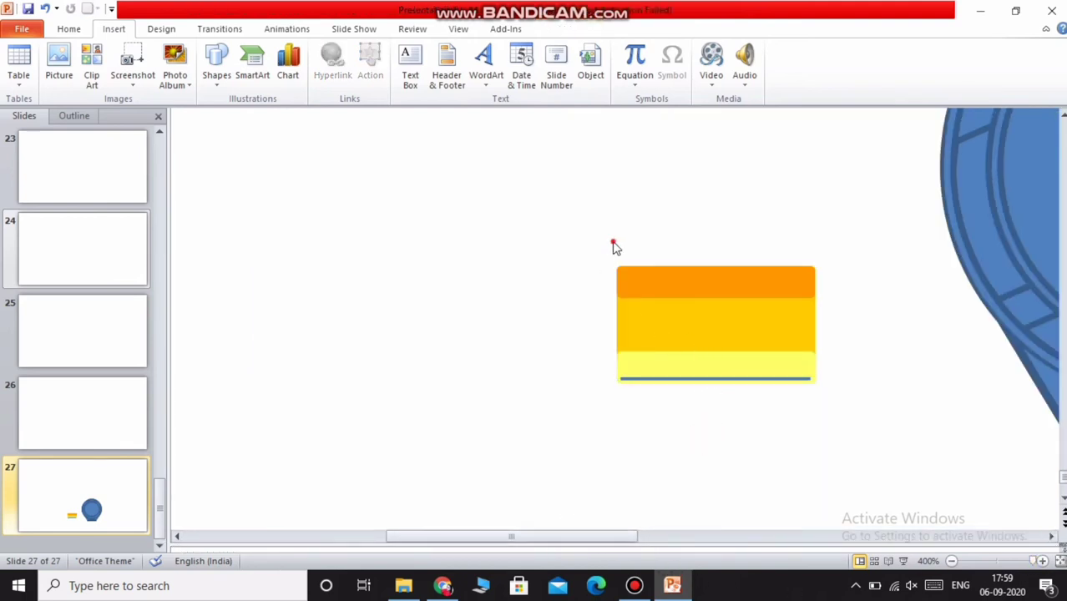
Move the horizontal line just below the coloured block and apply the black line style.
{"action": "left_click", "coordinate": [654, 378]}
{"action": "left_click_drag", "start_coordinate": [659, 380], "coordinate": [661, 393]}
{"action": "left_click", "coordinate": [219, 64]}
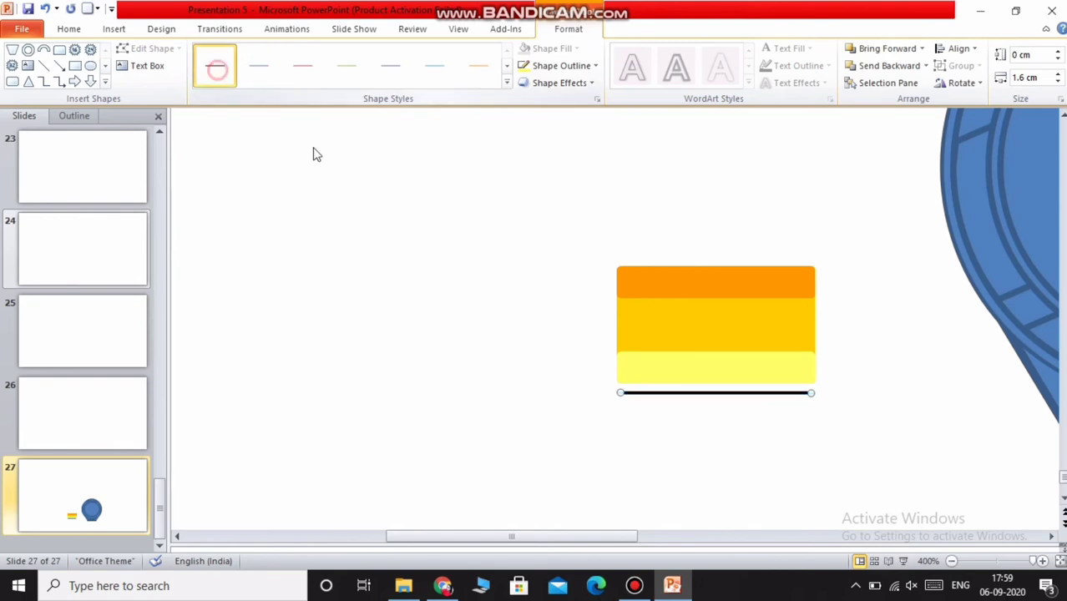
Group the three coloured rectangles and move the group down so its bottom edge meets the black line.
{"action": "left_click_drag", "start_coordinate": [603, 244], "coordinate": [837, 398]}
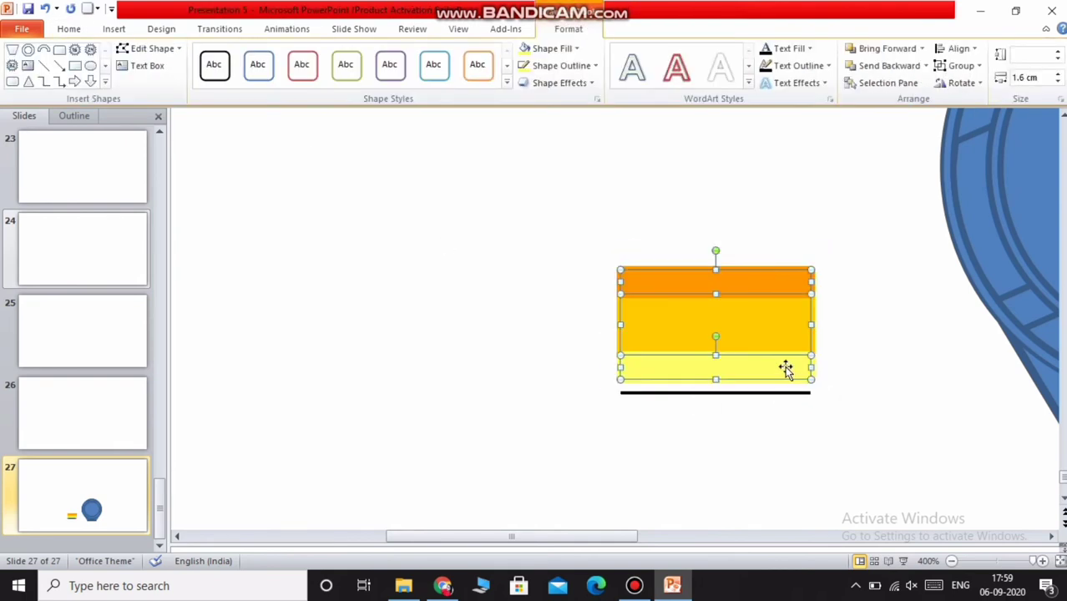
{"action": "right_click", "coordinate": [785, 367]}
{"action": "left_click", "coordinate": [856, 243]}
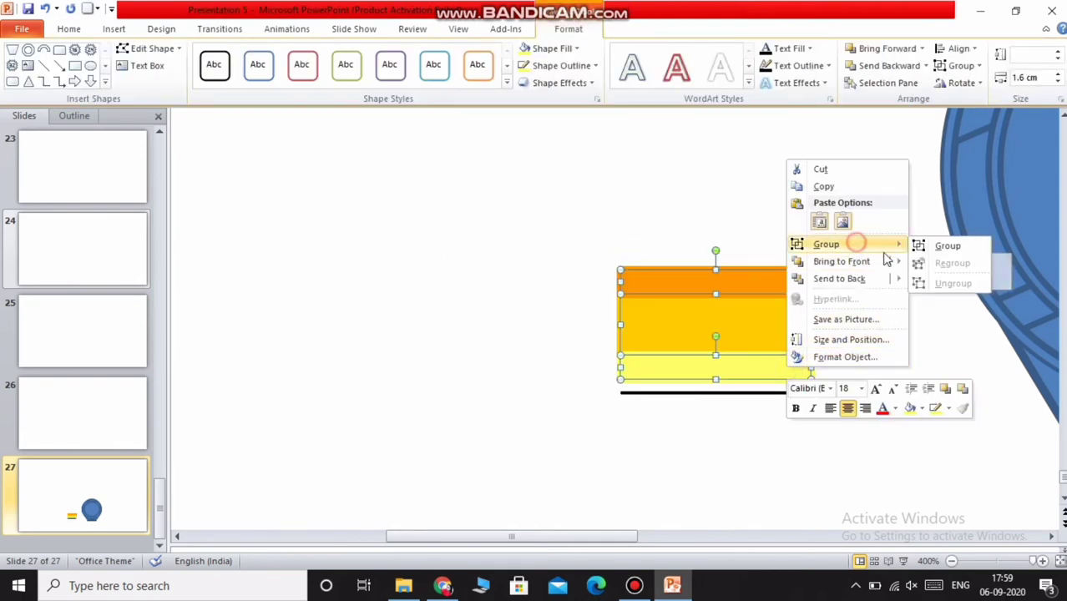
{"action": "left_click", "coordinate": [947, 245]}
{"action": "mouse_move", "coordinate": [727, 362]}
{"action": "left_mouse_down"}
{"action": "mouse_move", "coordinate": [721, 343]}
{"action": "mouse_move", "coordinate": [728, 376]}
{"action": "left_mouse_up"}
{"action": "left_click", "coordinate": [729, 415]}
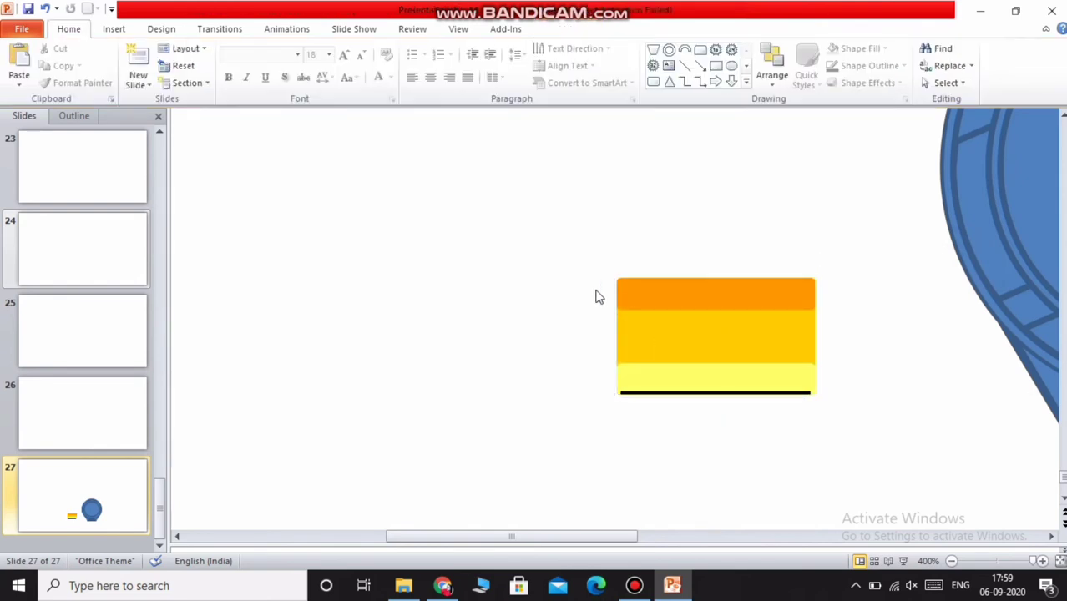
Set the horizontal line's outline colour to Orange, Accent 6, Darker 50%.
{"action": "left_click", "coordinate": [680, 393]}
{"action": "left_click", "coordinate": [572, 31]}
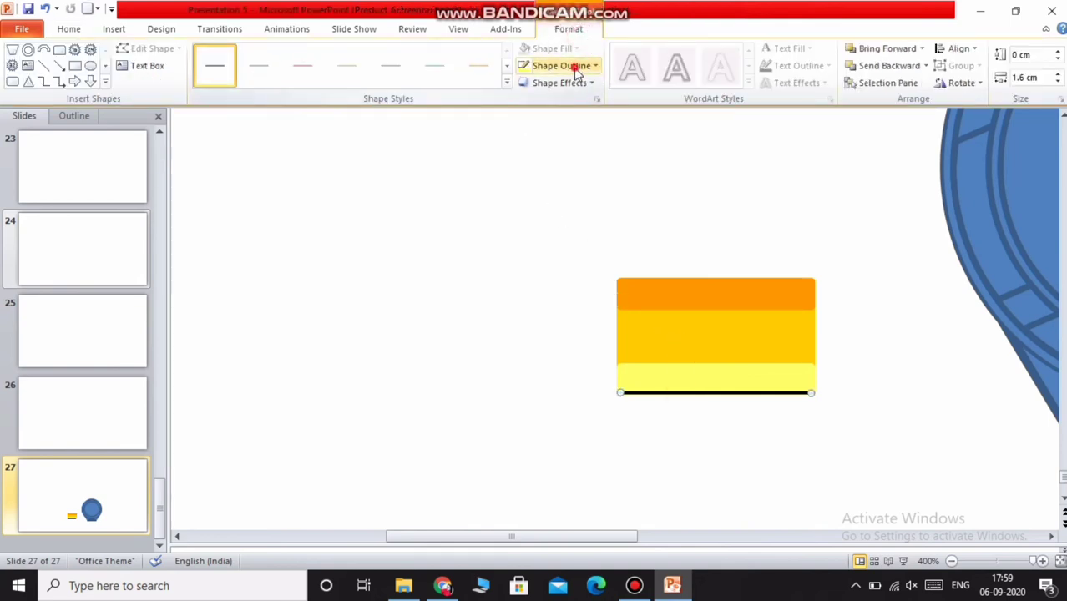
{"action": "left_click", "coordinate": [574, 67]}
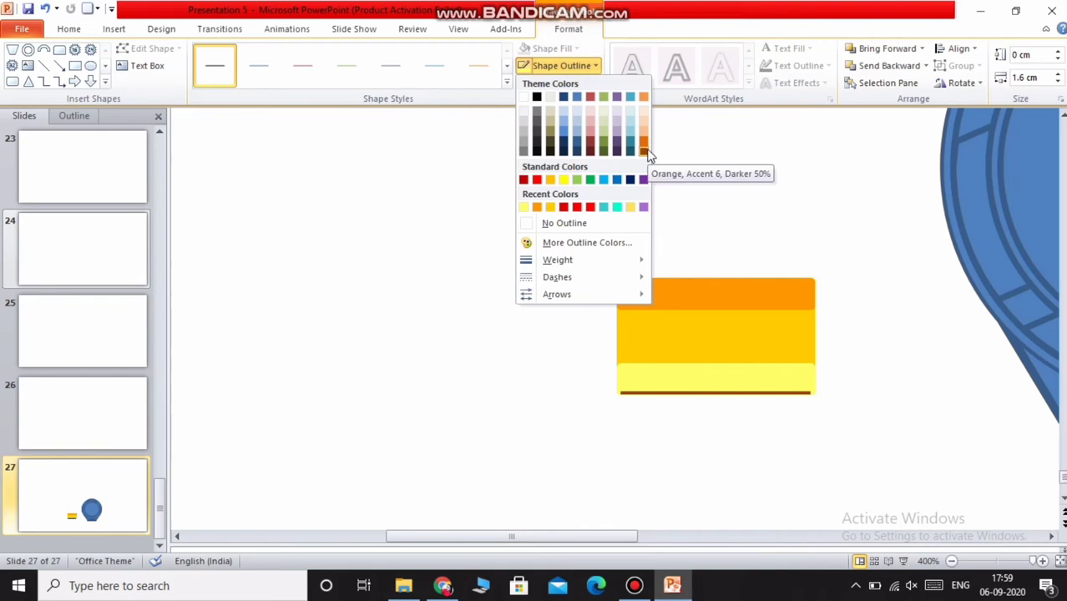
{"action": "left_click", "coordinate": [645, 151]}
Group the line with the coloured block and move the group up and farther away from the dial.
{"action": "left_click_drag", "start_coordinate": [582, 198], "coordinate": [871, 502]}
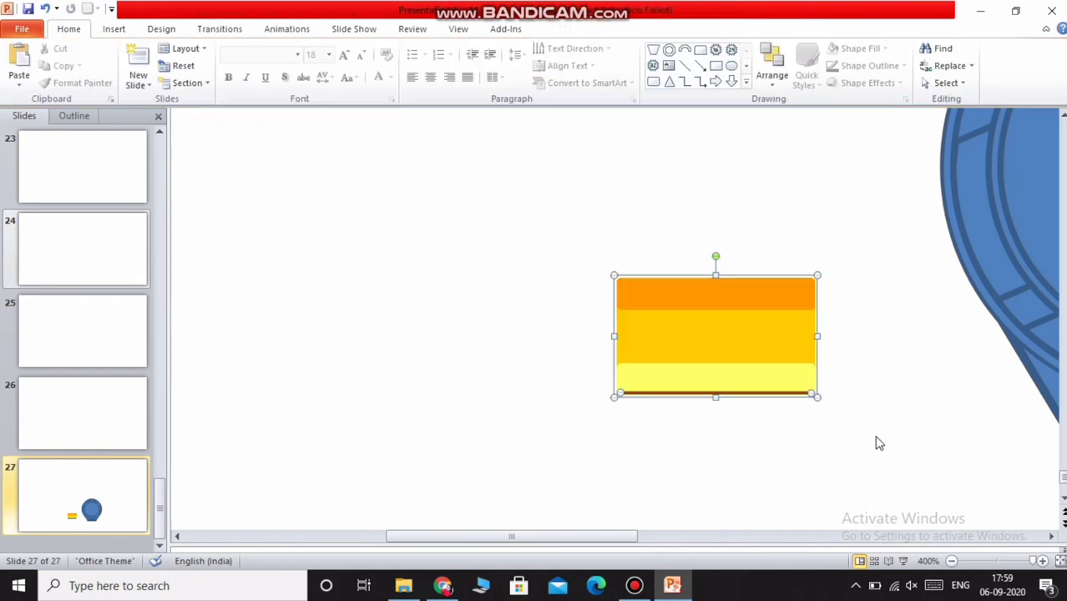
{"action": "right_click", "coordinate": [753, 372]}
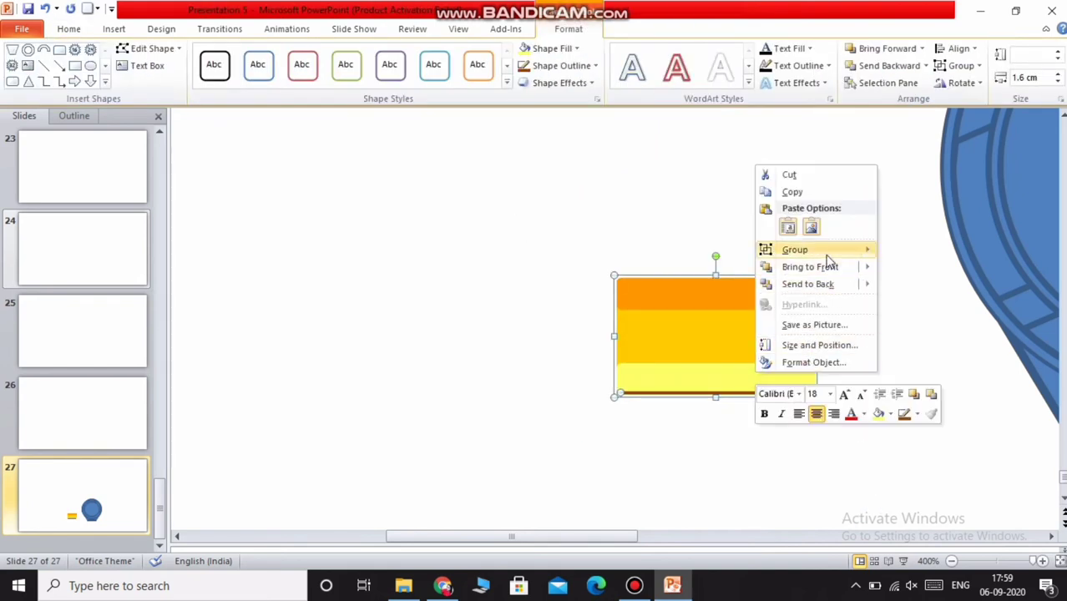
{"action": "mouse_move", "coordinate": [799, 250]}
{"action": "left_click", "coordinate": [910, 253]}
{"action": "left_click_drag", "start_coordinate": [610, 534], "coordinate": [681, 540]}
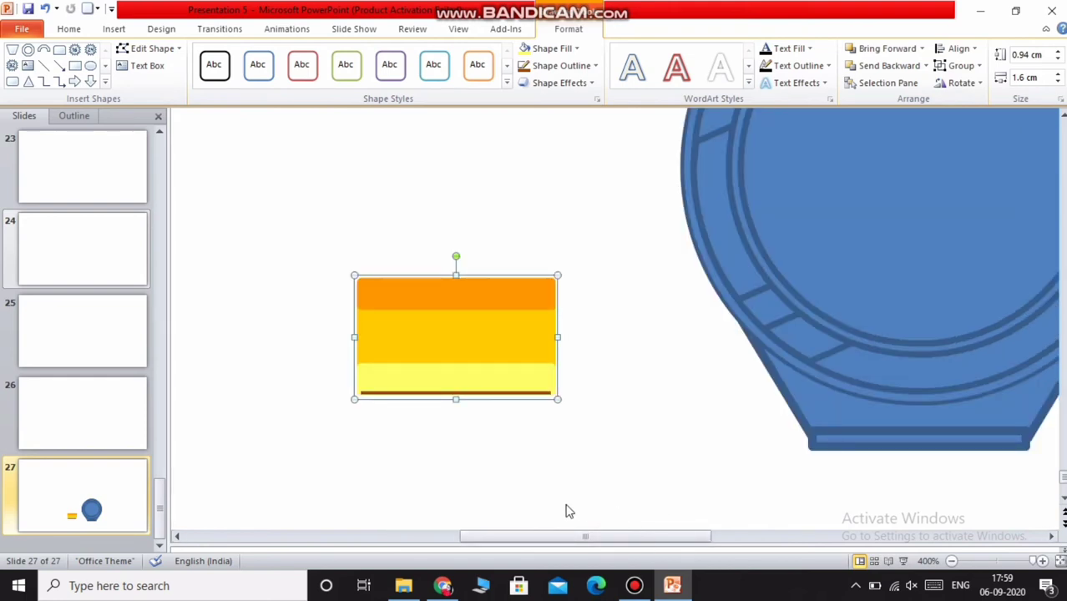
{"action": "left_click_drag", "start_coordinate": [455, 309], "coordinate": [281, 207]}
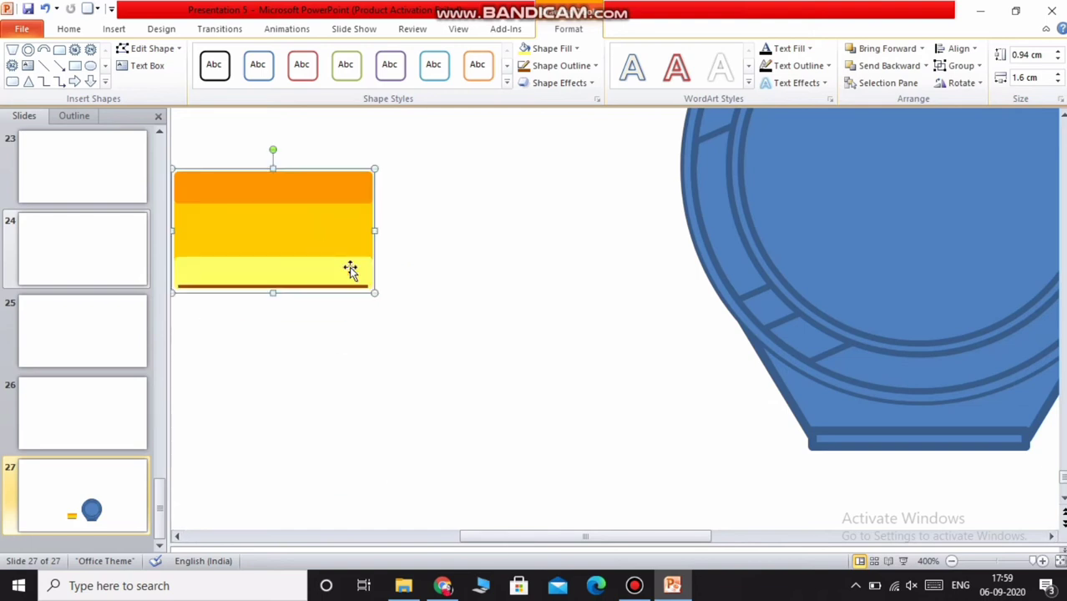
Duplicate the grouped striped block, place the copy beside the original and narrow it to a little over half its width.
{"action": "right_click", "coordinate": [306, 313]}
{"action": "right_click", "coordinate": [294, 232]}
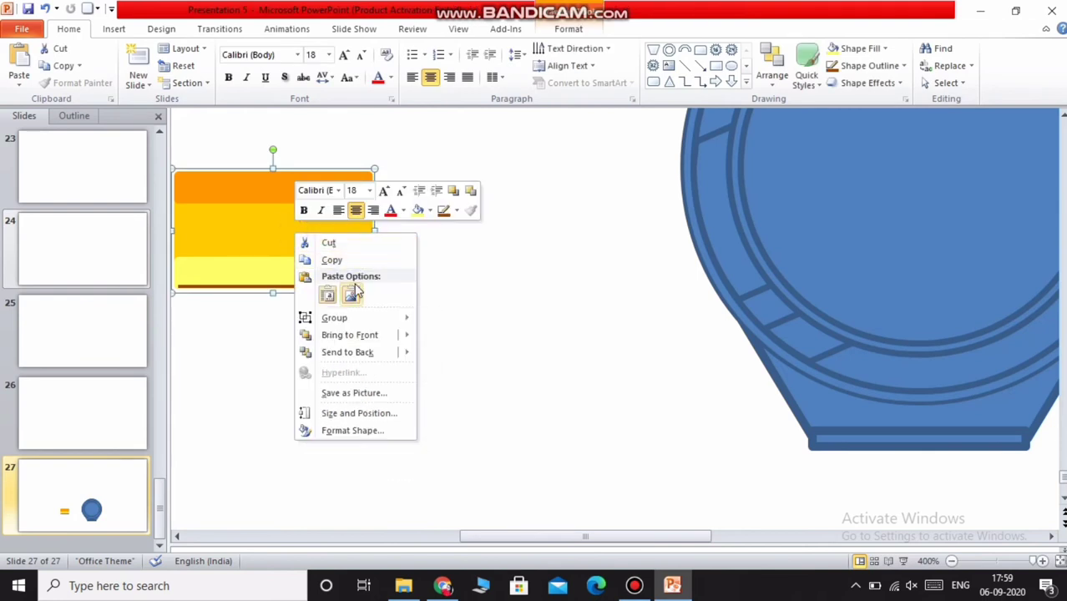
{"action": "left_click", "coordinate": [358, 257]}
{"action": "right_click", "coordinate": [463, 267]}
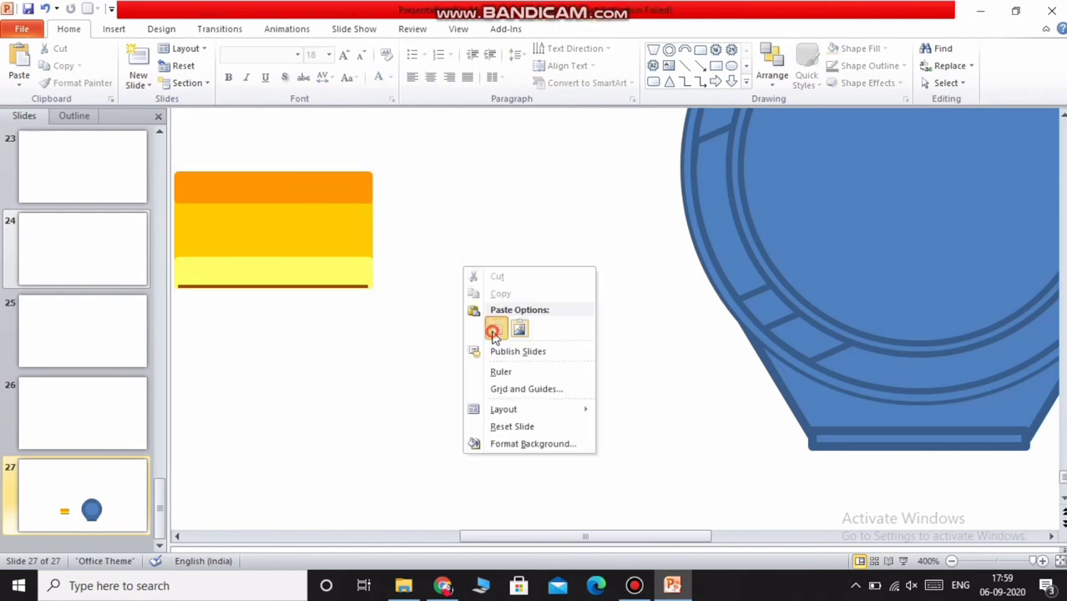
{"action": "left_click", "coordinate": [496, 329]}
{"action": "left_click_drag", "start_coordinate": [331, 265], "coordinate": [480, 297]}
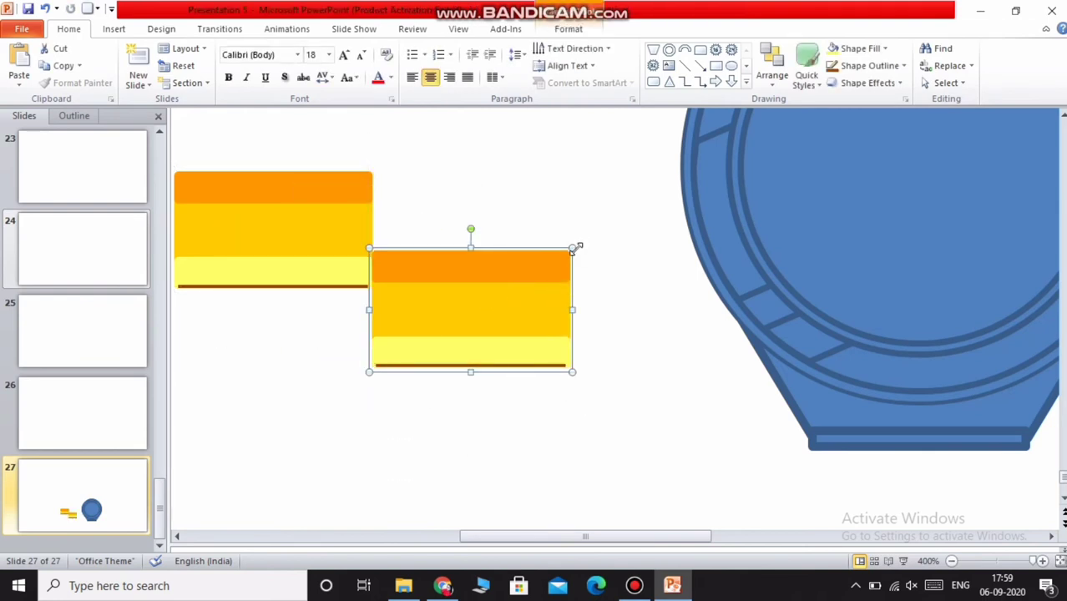
{"action": "left_click_drag", "start_coordinate": [573, 249], "coordinate": [487, 248]}
Move the narrowed copy slightly lower and cut the dark horizontal line out of it.
{"action": "left_click_drag", "start_coordinate": [512, 538], "coordinate": [479, 541]}
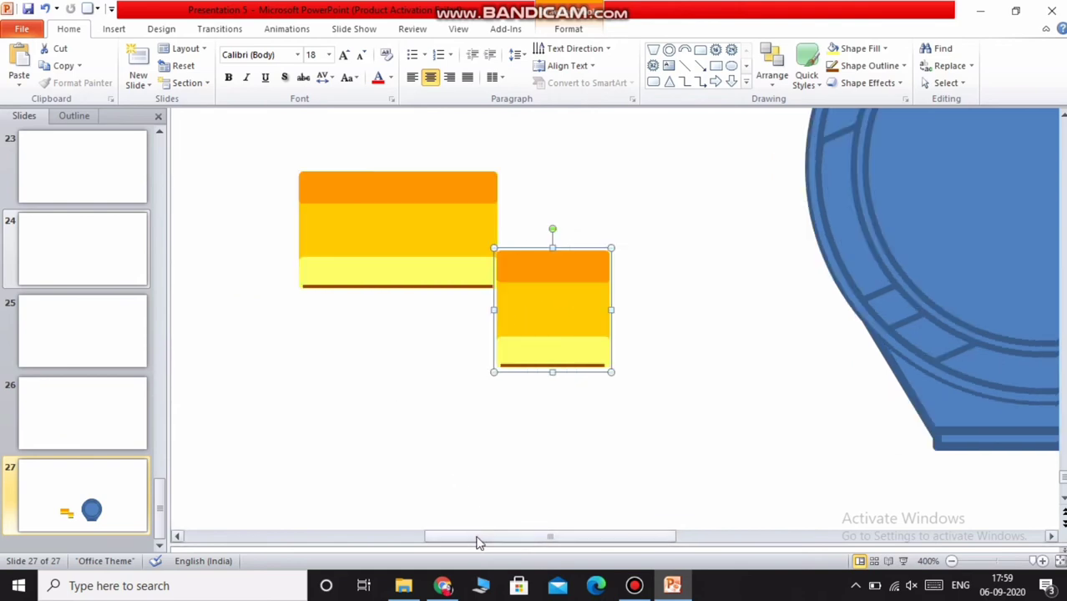
{"action": "left_click_drag", "start_coordinate": [567, 353], "coordinate": [487, 374]}
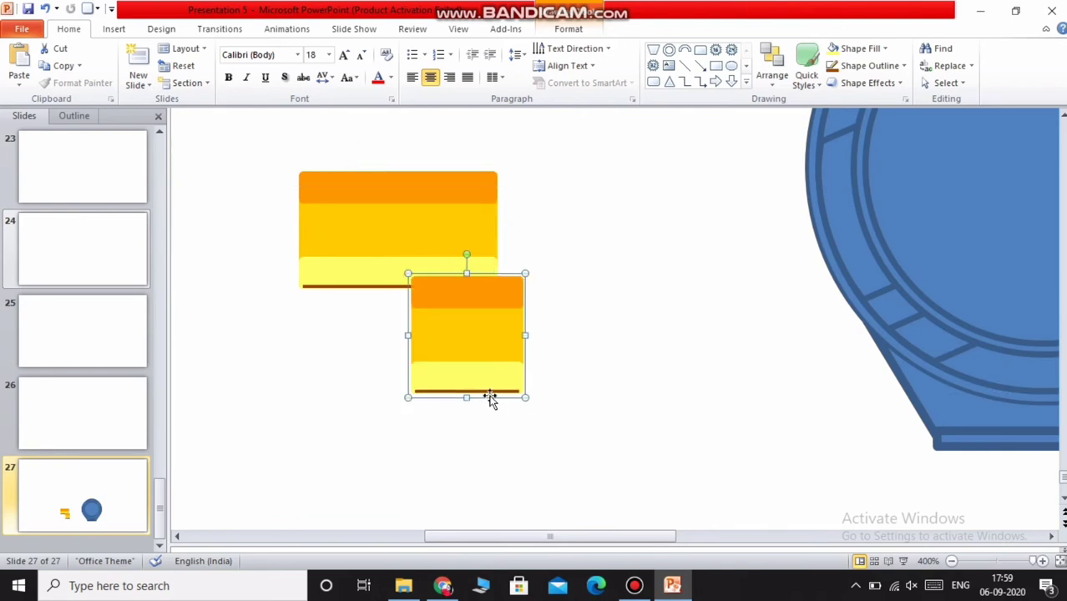
{"action": "left_click", "coordinate": [491, 389]}
{"action": "right_click", "coordinate": [491, 391]}
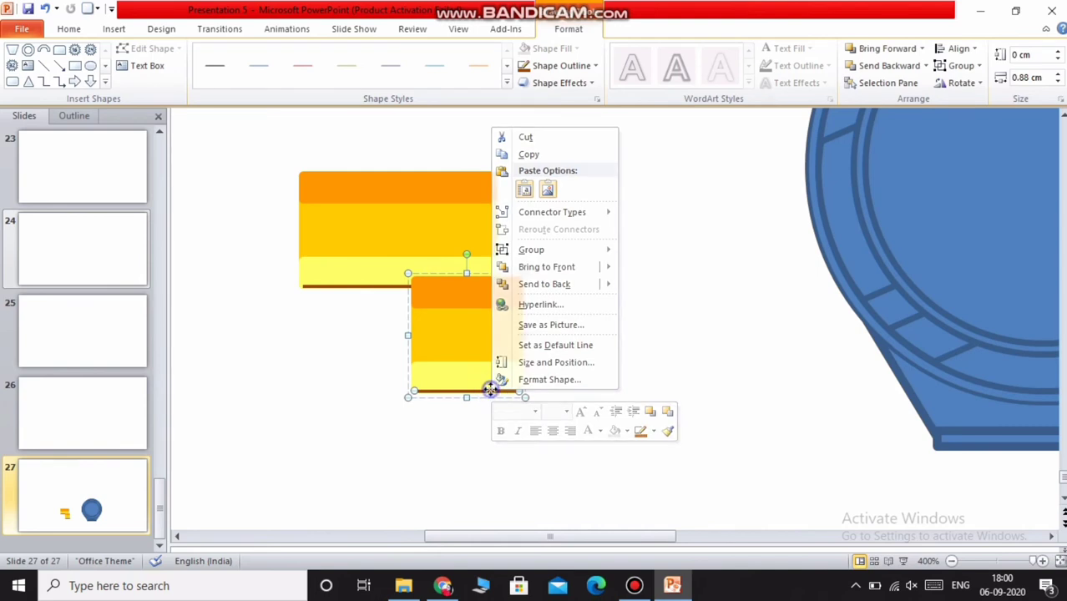
{"action": "left_click", "coordinate": [526, 137]}
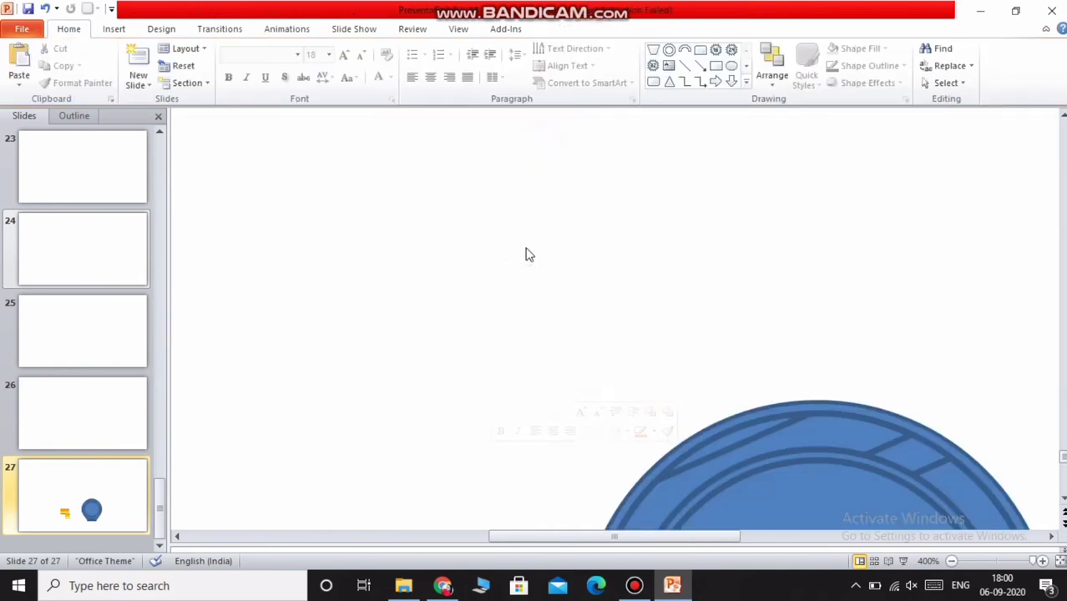
Widen the narrow copy slightly and centre it over the upper part of the wide striped block.
{"action": "scroll", "coordinate": [470, 450], "scroll_direction": "down", "scroll_amount": 1}
{"action": "scroll", "coordinate": [460, 475], "scroll_direction": "down", "scroll_amount": 5}
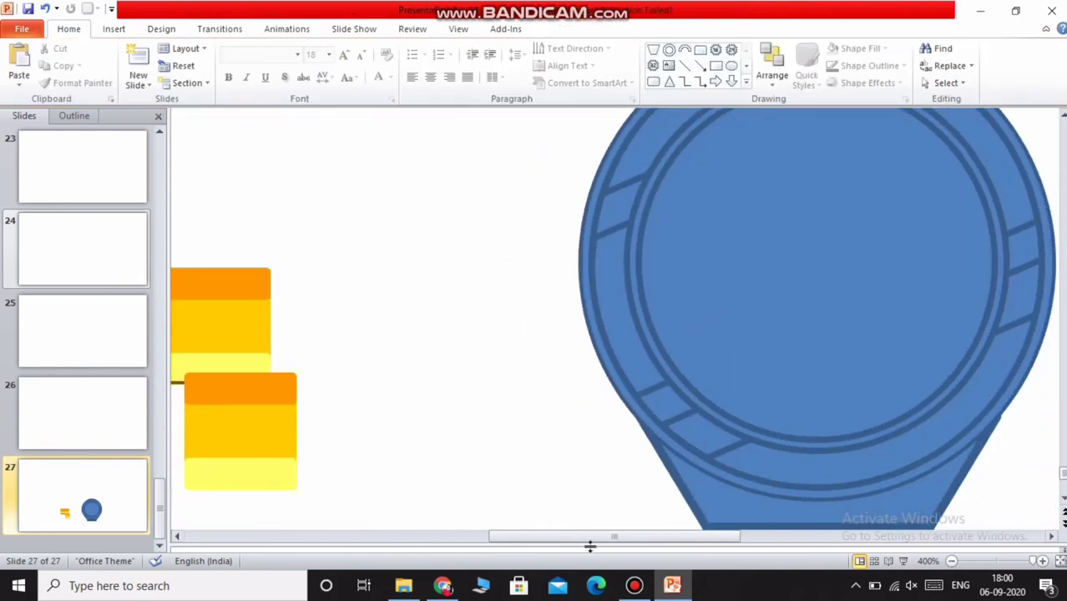
{"action": "left_click_drag", "start_coordinate": [596, 539], "coordinate": [479, 544]}
{"action": "left_click_drag", "start_coordinate": [668, 420], "coordinate": [800, 325]}
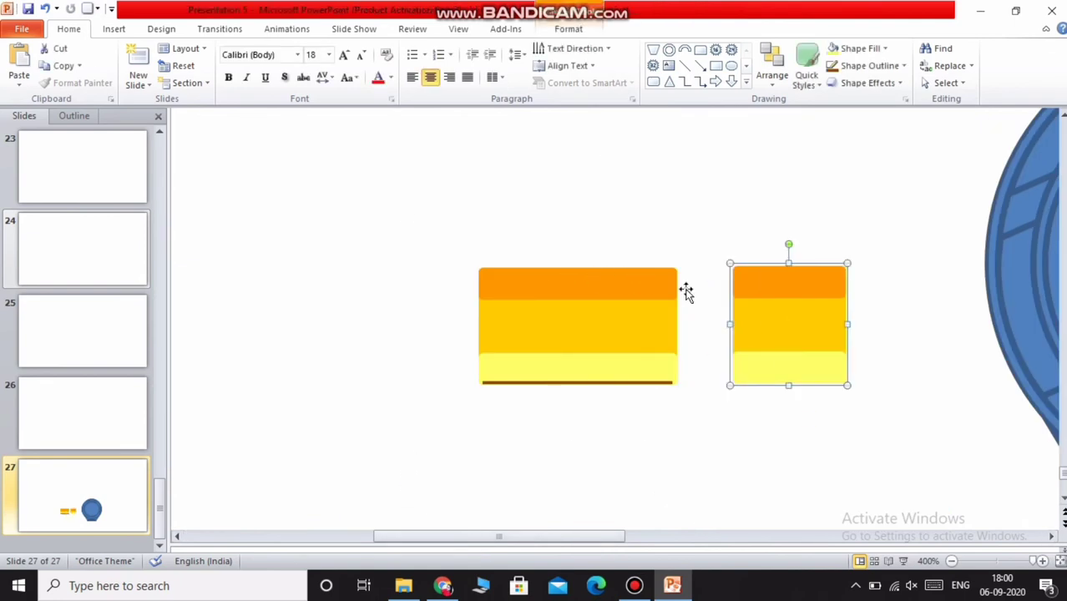
{"action": "left_click_drag", "start_coordinate": [730, 322], "coordinate": [700, 323]}
{"action": "left_click_drag", "start_coordinate": [790, 333], "coordinate": [592, 295]}
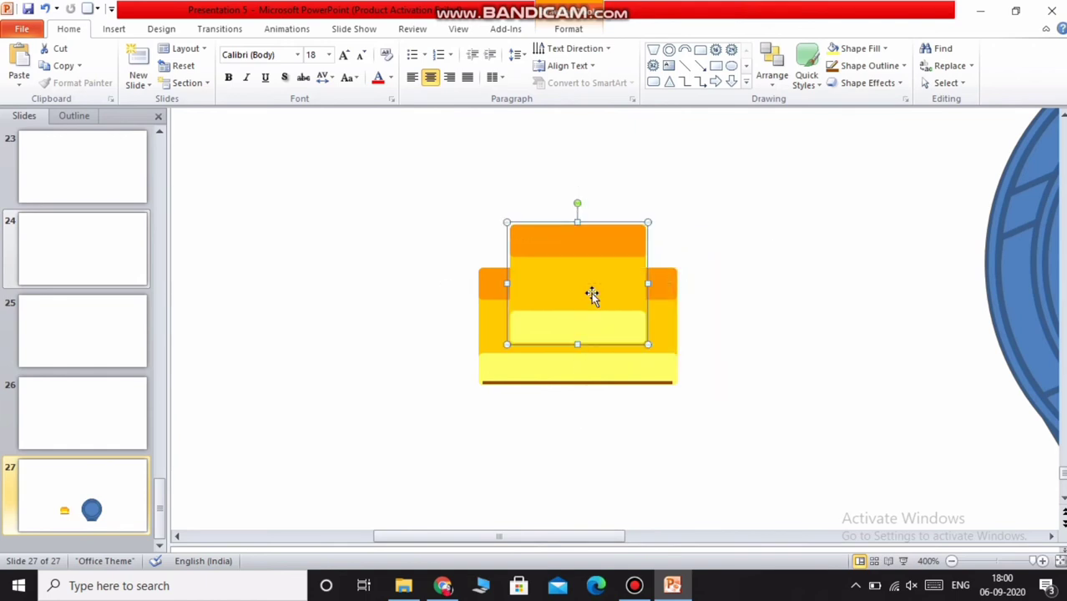
Draw a vertical line about 0.92 cm long down the middle of the smaller block and give it the horizontal line's dark brown outline.
{"action": "left_click", "coordinate": [113, 28]}
{"action": "left_click", "coordinate": [219, 65]}
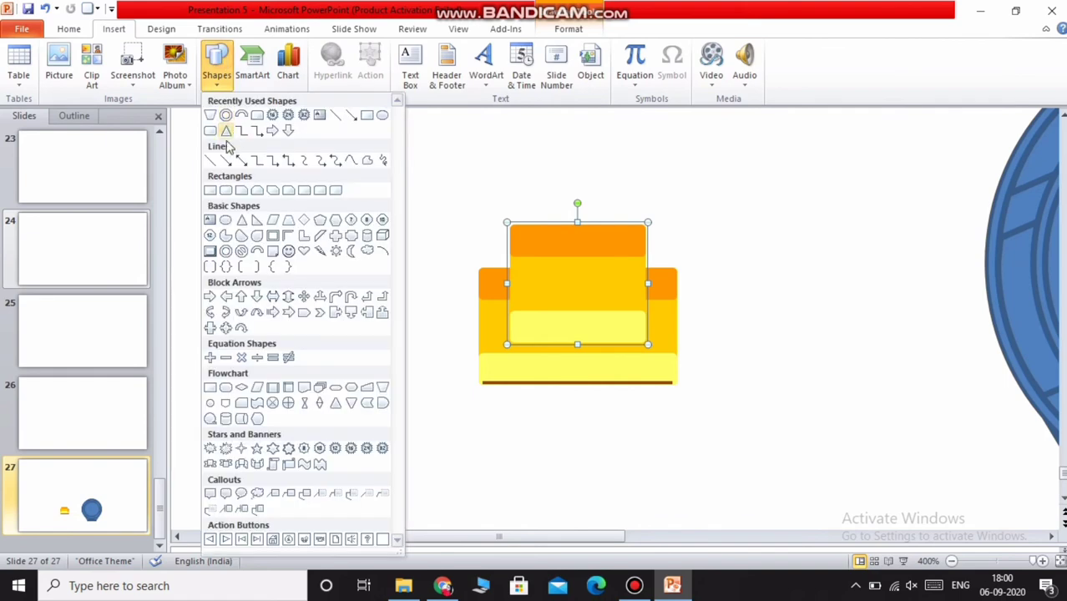
{"action": "left_click", "coordinate": [212, 159]}
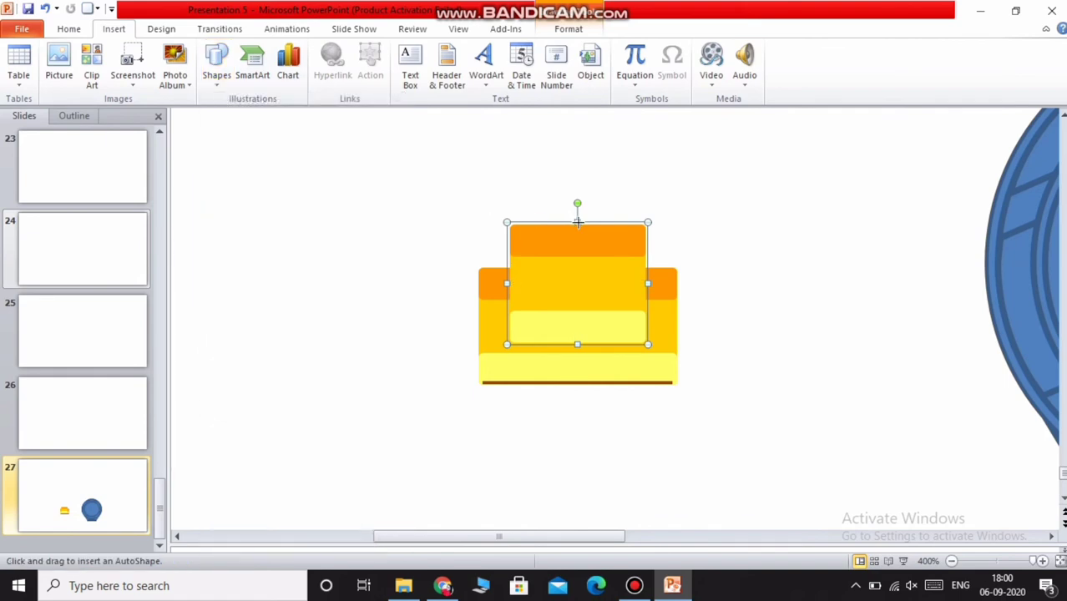
{"action": "left_click_drag", "start_coordinate": [578, 222], "coordinate": [578, 338]}
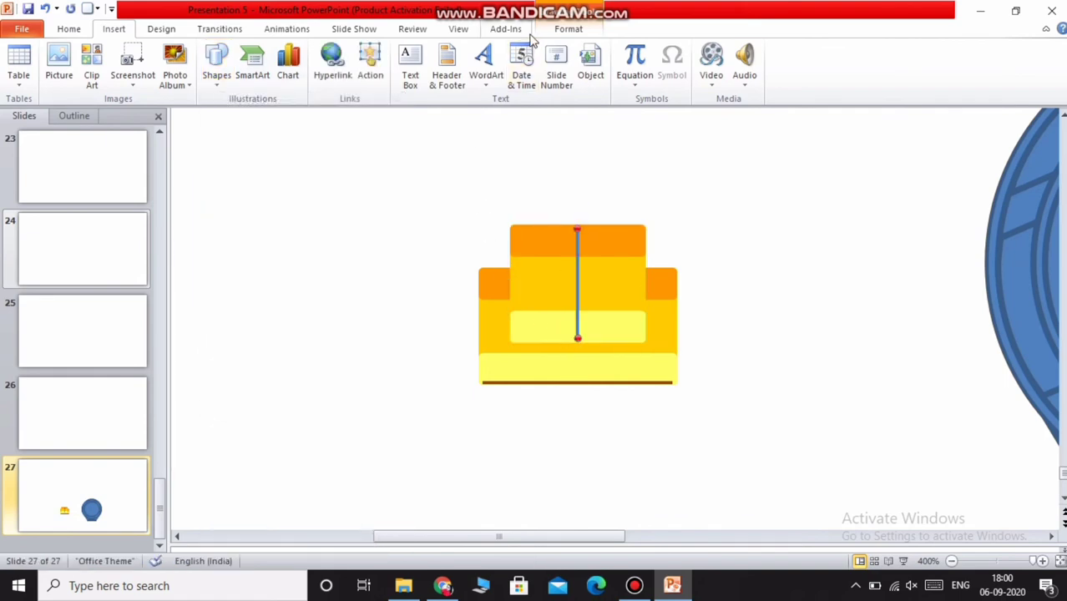
{"action": "left_click", "coordinate": [569, 29]}
{"action": "left_click", "coordinate": [526, 67]}
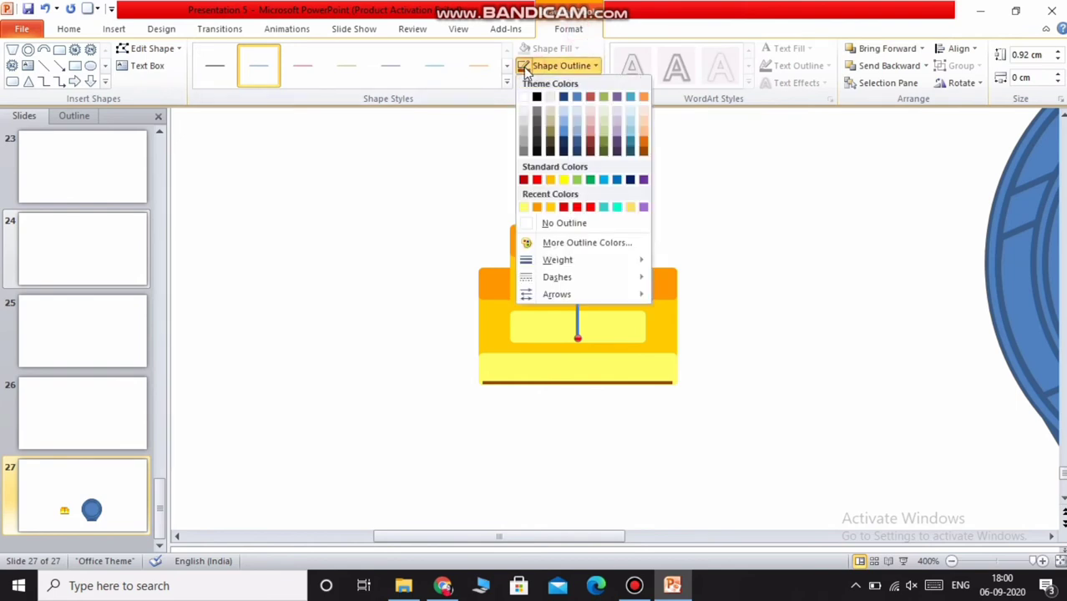
{"action": "left_click", "coordinate": [525, 68]}
{"action": "left_click", "coordinate": [727, 272]}
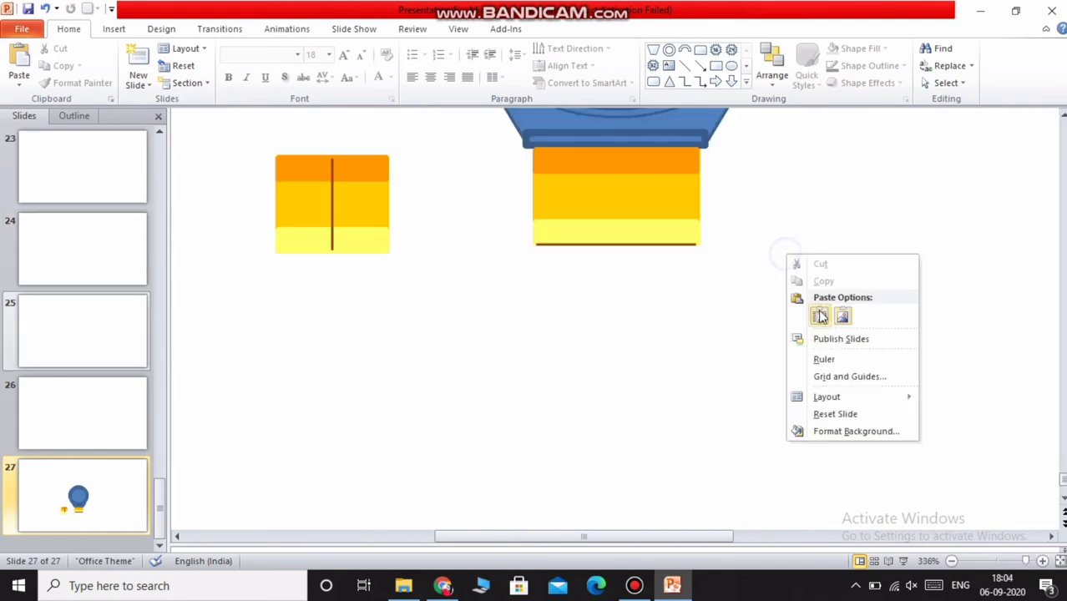
Paste two copies of the wide striped block and stack them below the first one under the dial base.
{"action": "left_click", "coordinate": [820, 312]}
{"action": "right_click", "coordinate": [805, 286]}
{"action": "left_click", "coordinate": [838, 351]}
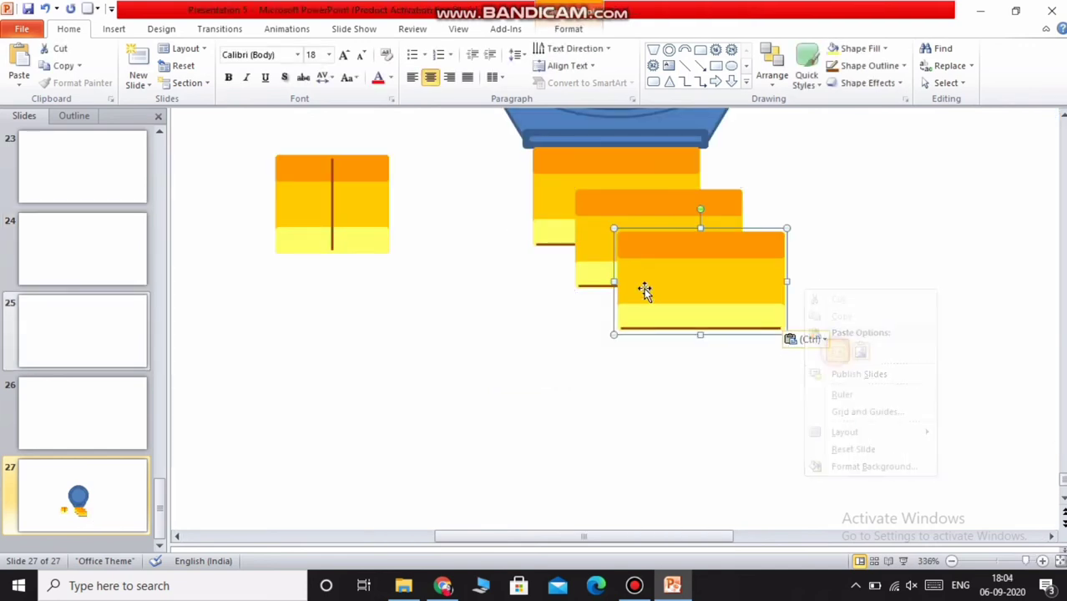
{"action": "left_click_drag", "start_coordinate": [644, 289], "coordinate": [873, 260]}
{"action": "left_click_drag", "start_coordinate": [664, 256], "coordinate": [625, 313]}
{"action": "left_click_drag", "start_coordinate": [893, 265], "coordinate": [588, 410]}
Nudge the middle wide block up and slightly left until it meets the top block, and bring the top block forward.
{"action": "left_click", "coordinate": [571, 298]}
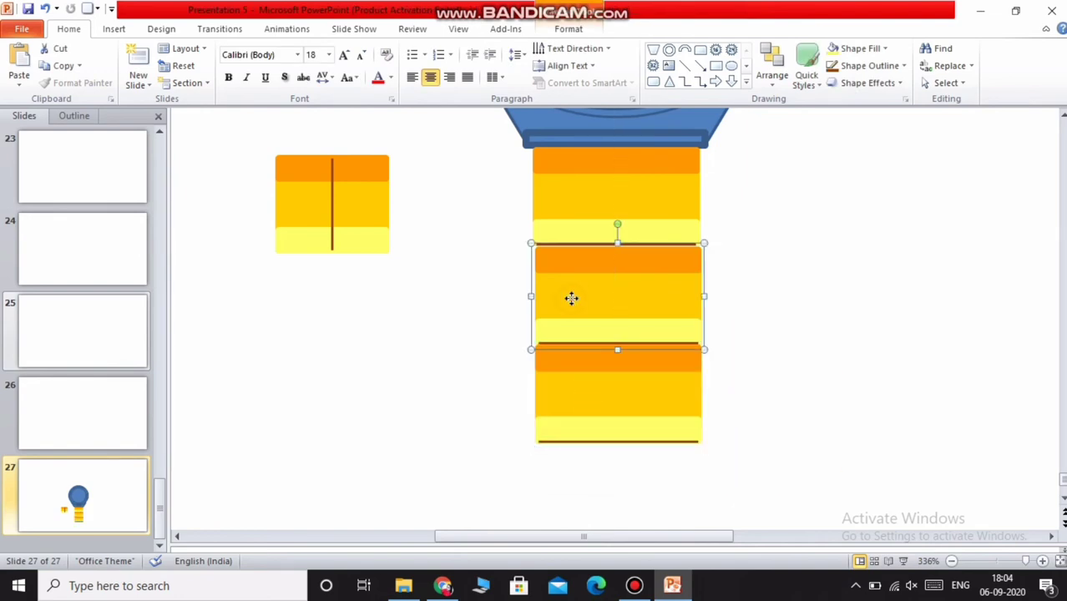
{"action": "key", "text": "Up"}
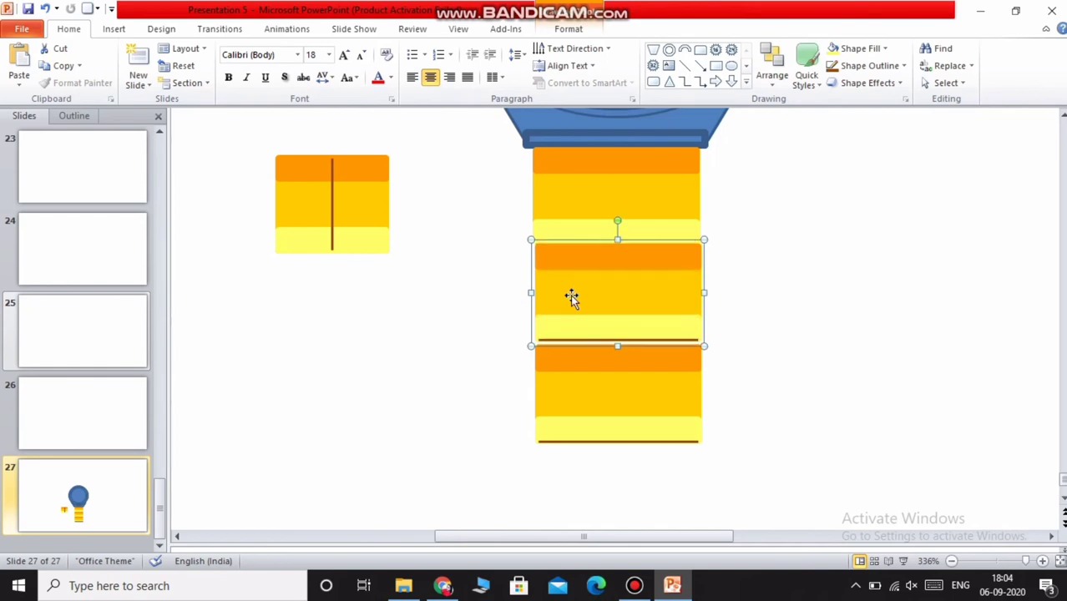
{"action": "left_click_drag", "start_coordinate": [569, 294], "coordinate": [565, 296]}
{"action": "right_click", "coordinate": [617, 190]}
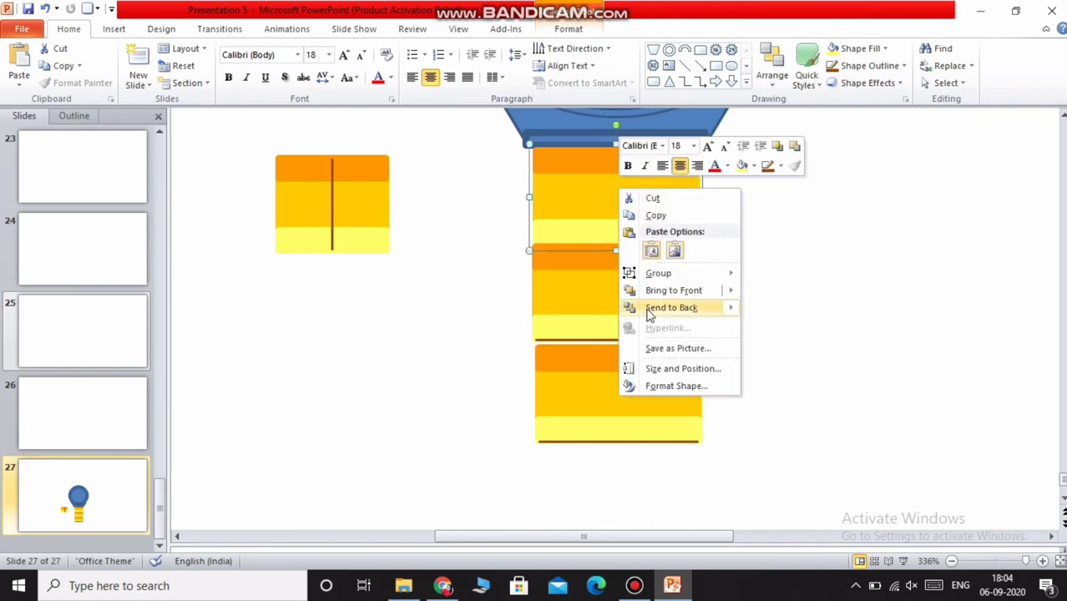
Move the bottom wide block up and slightly left so it lines up with the middle block and covers its lower edge.
{"action": "right_click", "coordinate": [585, 293]}
{"action": "right_click", "coordinate": [584, 293]}
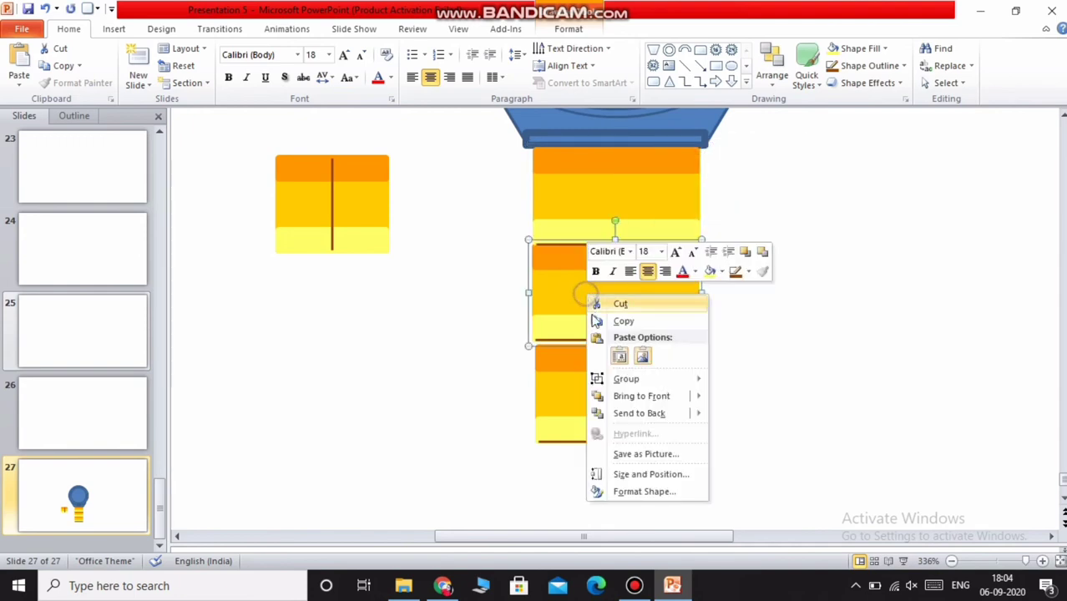
{"action": "left_click", "coordinate": [706, 396]}
{"action": "left_click_drag", "start_coordinate": [611, 393], "coordinate": [610, 381]}
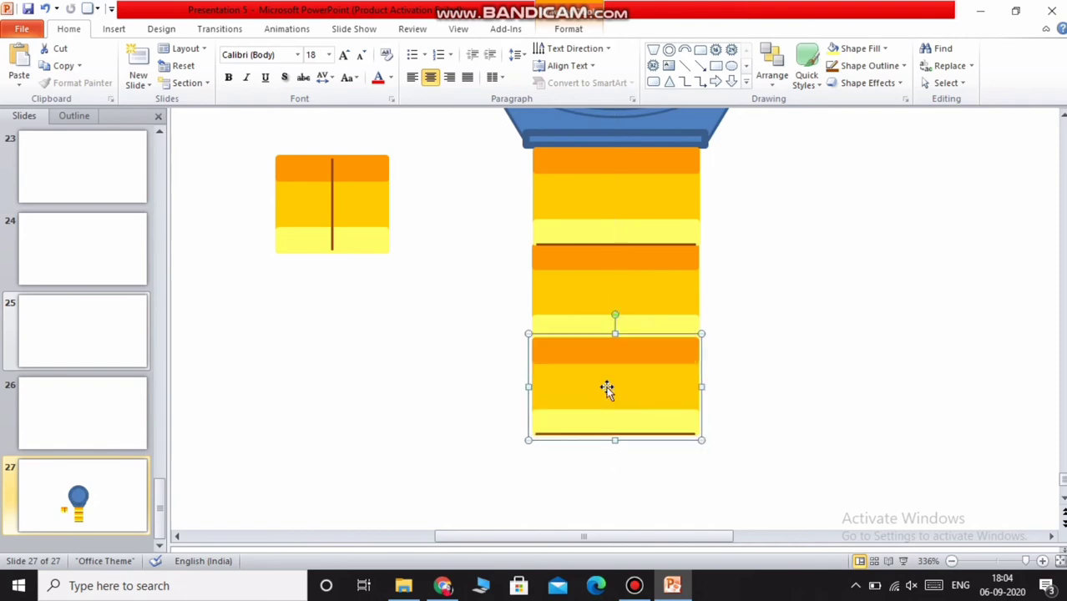
Bring the middle wide block to the front and place the top block in front of it.
{"action": "left_click", "coordinate": [617, 296]}
{"action": "right_click", "coordinate": [618, 298]}
{"action": "left_click", "coordinate": [698, 399]}
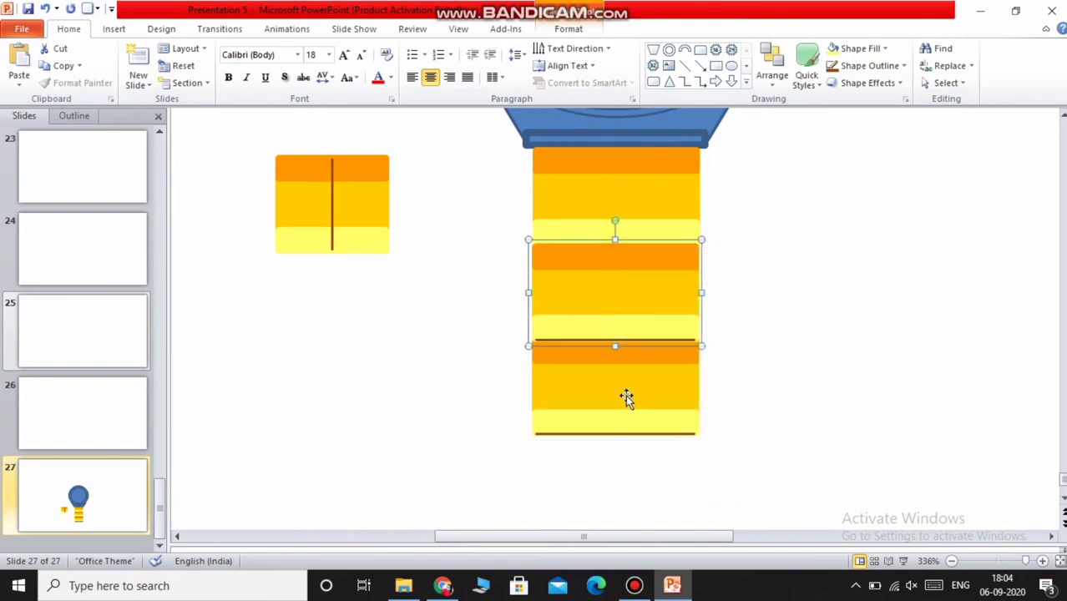
{"action": "right_click", "coordinate": [627, 186]}
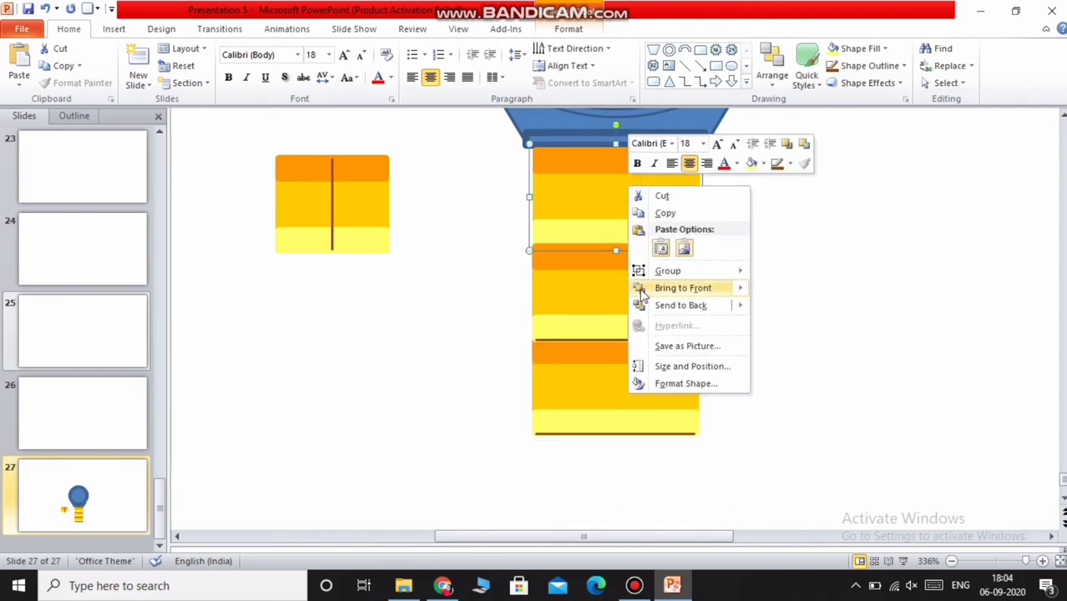
{"action": "left_click", "coordinate": [695, 288]}
{"action": "left_click", "coordinate": [757, 311]}
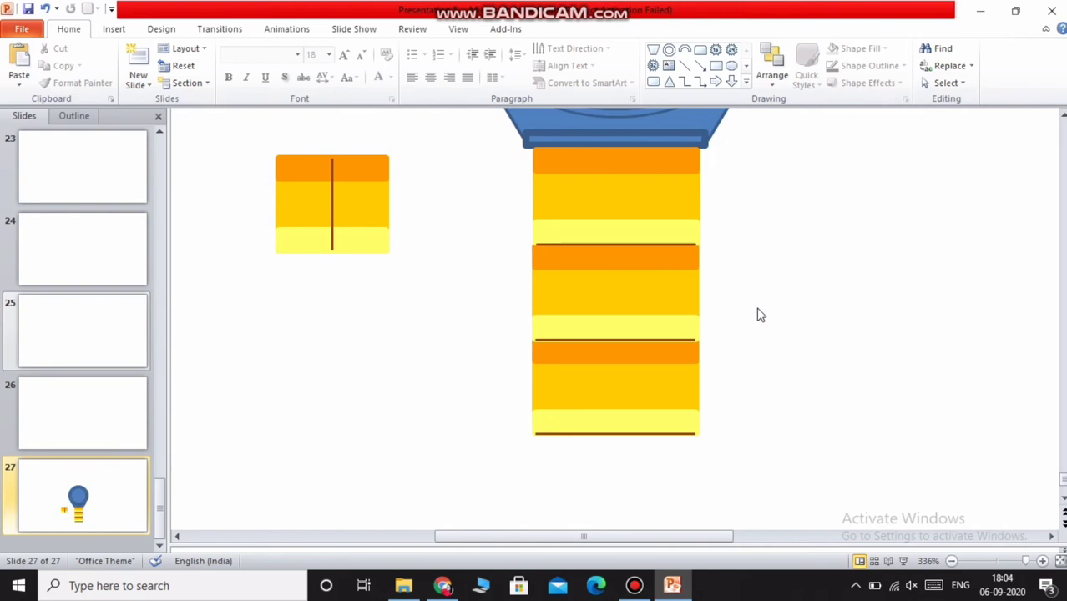
Bring the small block with the vertical line to the front and centre it over the joint between the dial base and the top wide block.
{"action": "left_click_drag", "start_coordinate": [356, 201], "coordinate": [631, 209]}
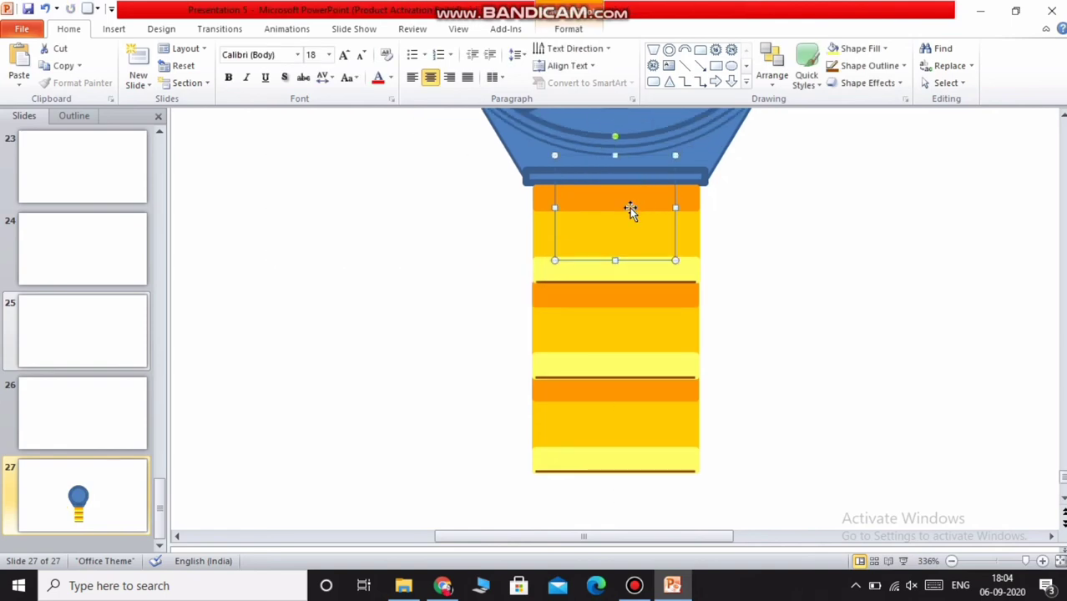
{"action": "left_click", "coordinate": [45, 8]}
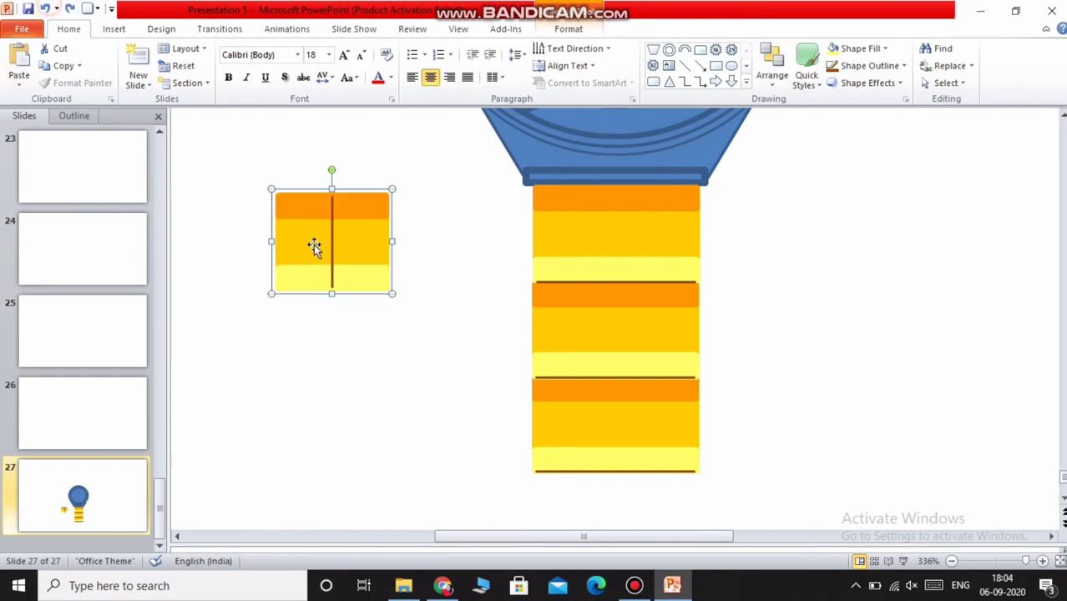
{"action": "right_click", "coordinate": [360, 246]}
{"action": "left_click", "coordinate": [424, 347]}
{"action": "scroll", "coordinate": [415, 363], "scroll_direction": "up", "scroll_amount": 1}
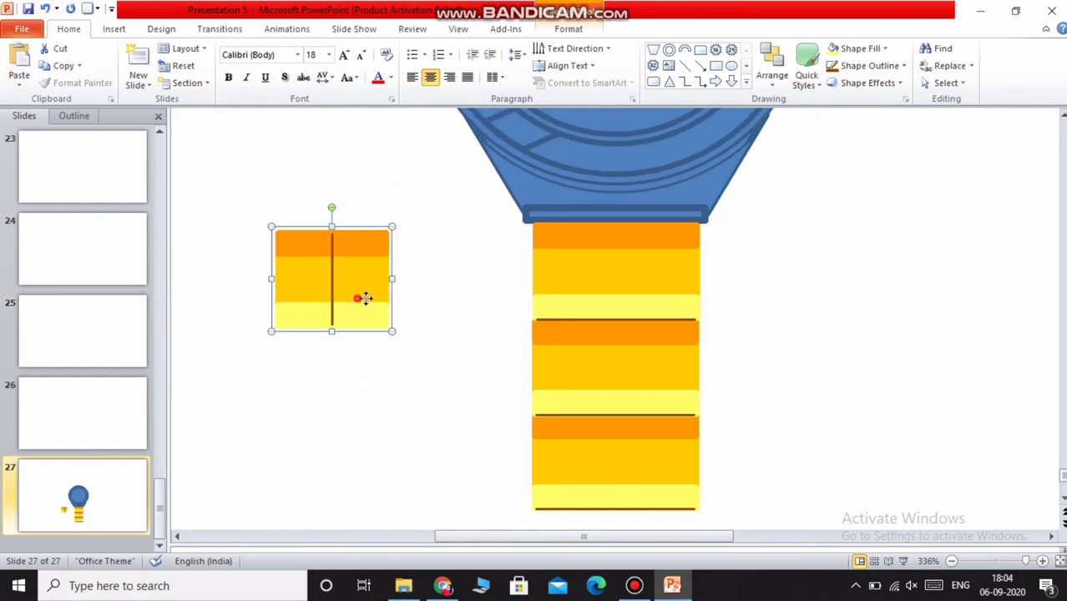
{"action": "left_click_drag", "start_coordinate": [363, 298], "coordinate": [643, 265]}
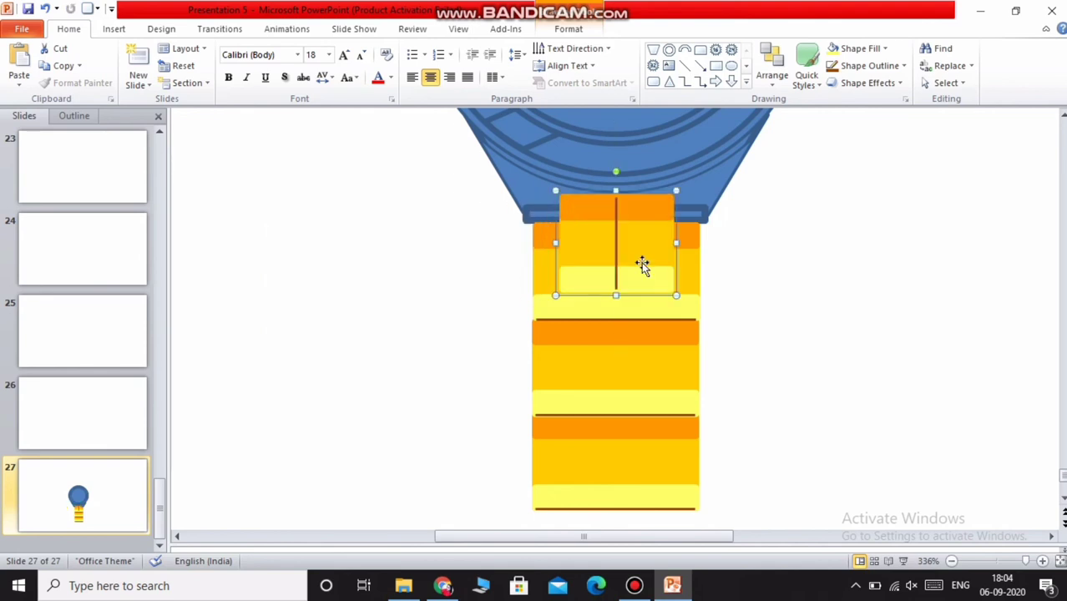
{"action": "left_click", "coordinate": [831, 259]}
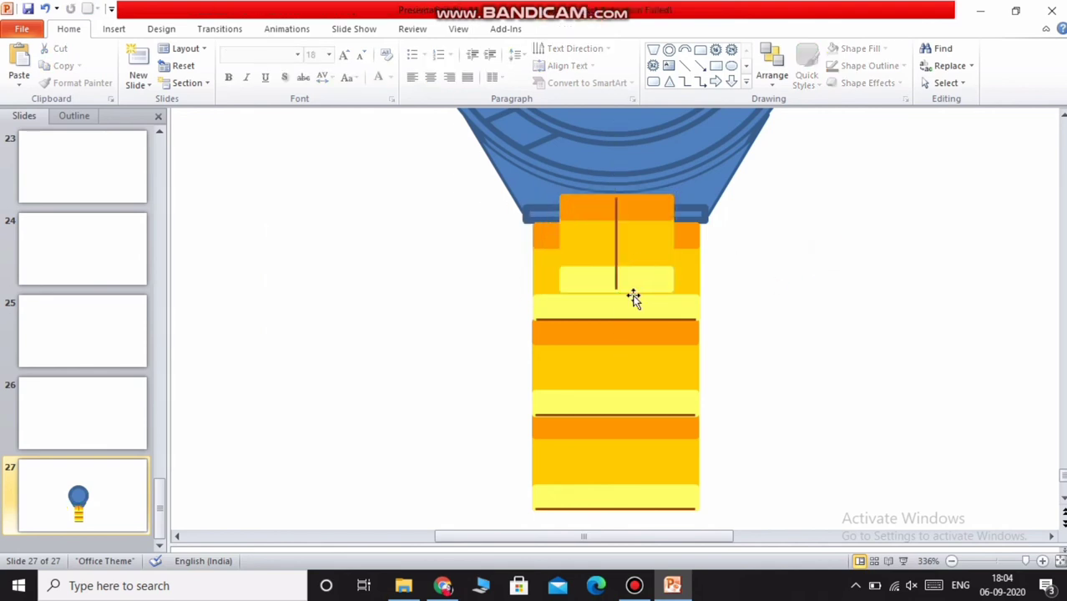
Reduce the small block's height and keep it centred over the joint below the dial.
{"action": "left_click", "coordinate": [642, 256]}
{"action": "key", "text": "Up"}
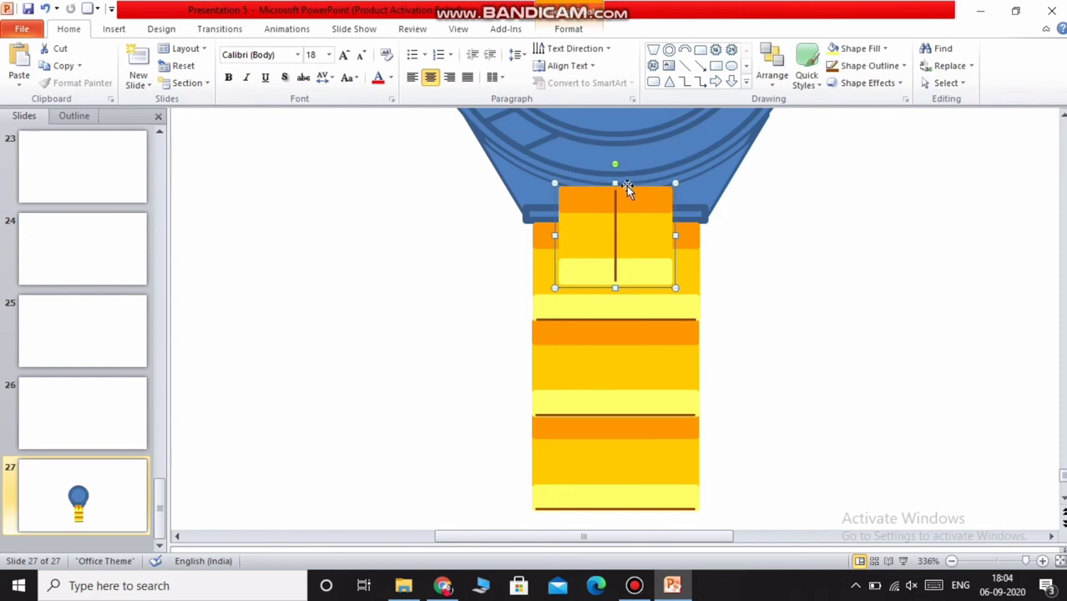
{"action": "left_click_drag", "start_coordinate": [678, 182], "coordinate": [654, 233]}
{"action": "left_click", "coordinate": [837, 268]}
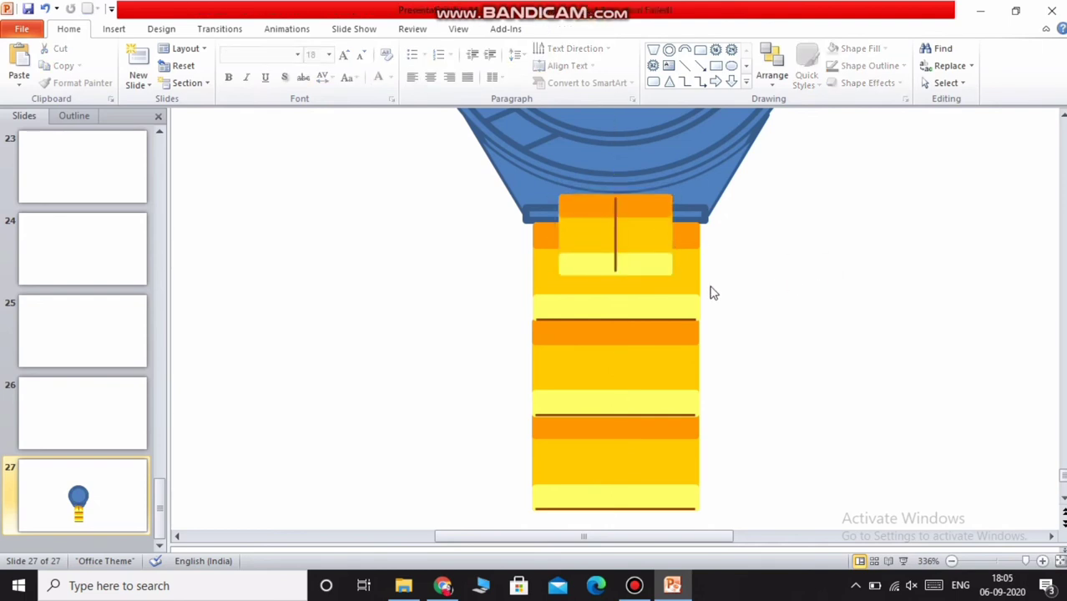
Duplicate the small block with the vertical line and move the copy to the right of the stacked blocks.
{"action": "right_click", "coordinate": [638, 250]}
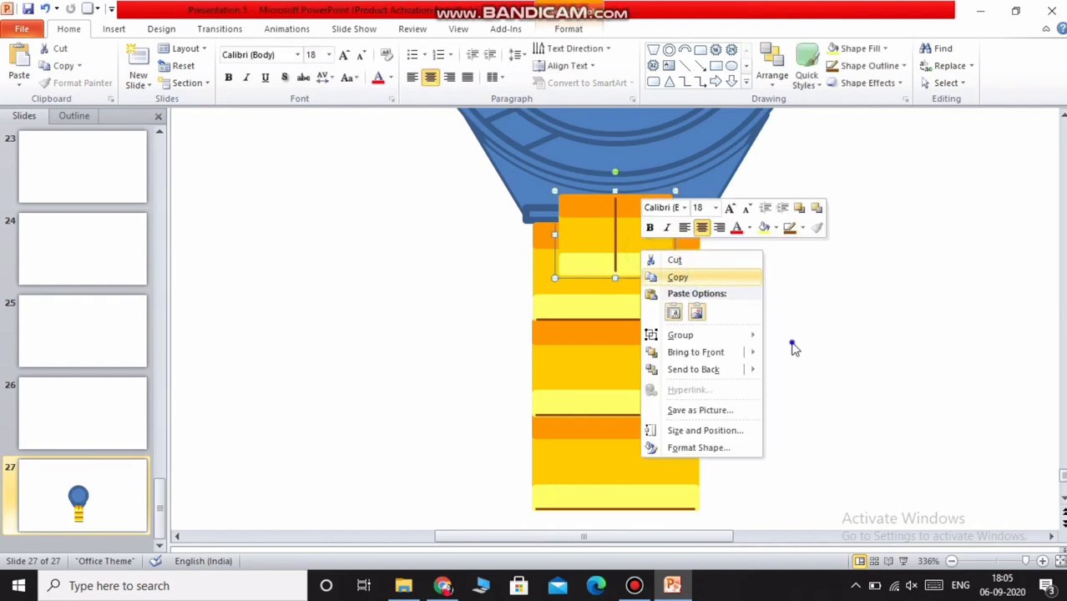
{"action": "left_click", "coordinate": [678, 277]}
{"action": "right_click", "coordinate": [758, 278]}
{"action": "left_click", "coordinate": [792, 342]}
{"action": "left_click_drag", "start_coordinate": [705, 289], "coordinate": [661, 330]}
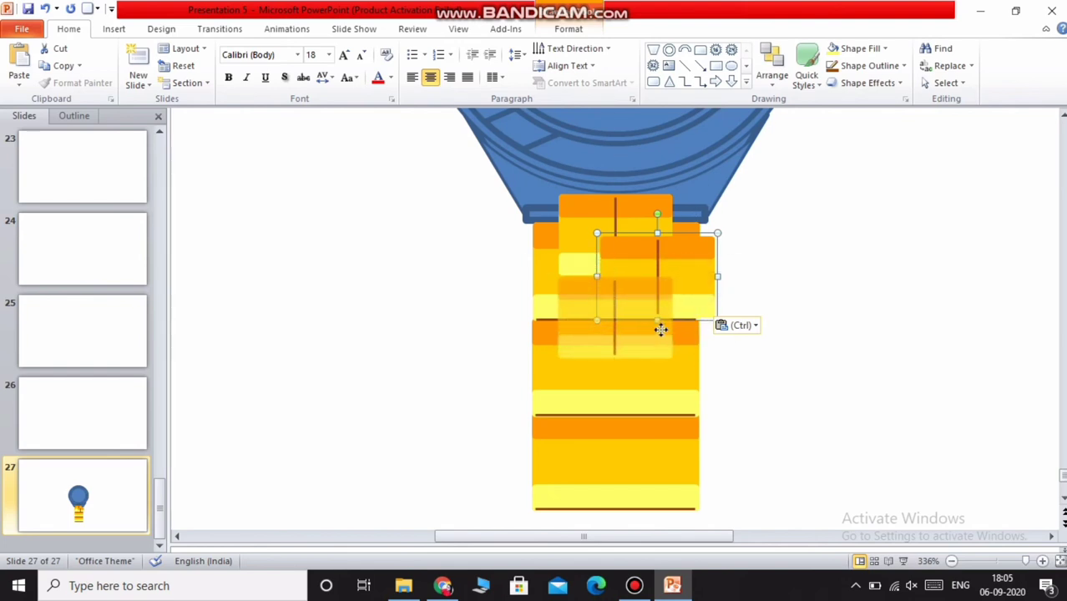
{"action": "left_click_drag", "start_coordinate": [749, 325], "coordinate": [914, 346]}
Place the copied small block directly below the first small block, centred on the band.
{"action": "left_click", "coordinate": [607, 268]}
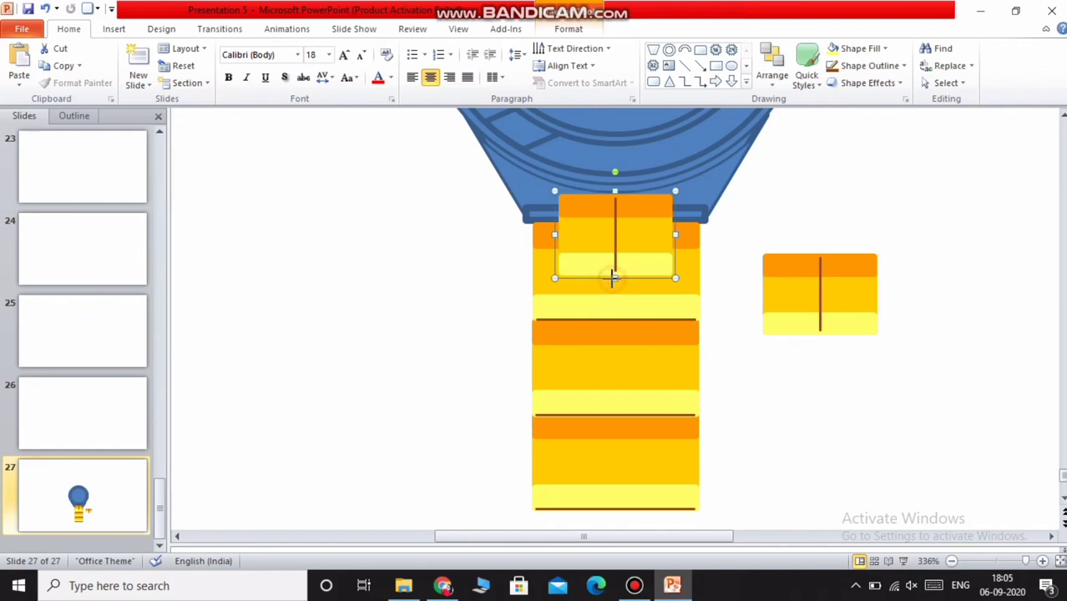
{"action": "left_click_drag", "start_coordinate": [614, 278], "coordinate": [612, 279]}
{"action": "left_click_drag", "start_coordinate": [810, 294], "coordinate": [620, 309]}
Duplicate the second small block and place the copy directly below it as the third centre link.
{"action": "right_click", "coordinate": [619, 309]}
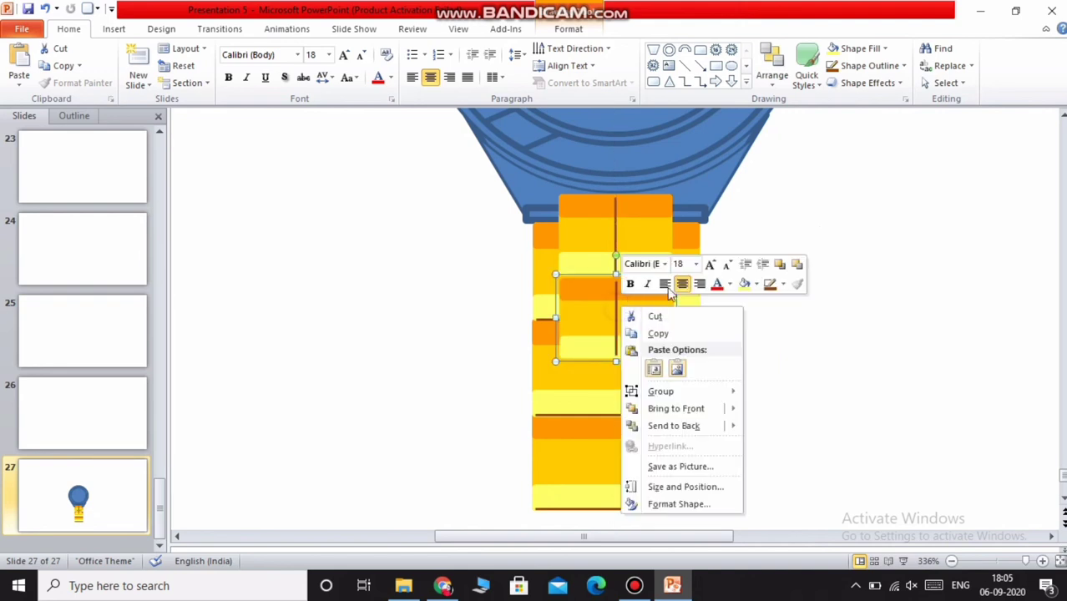
{"action": "left_click", "coordinate": [669, 333]}
{"action": "right_click", "coordinate": [763, 355]}
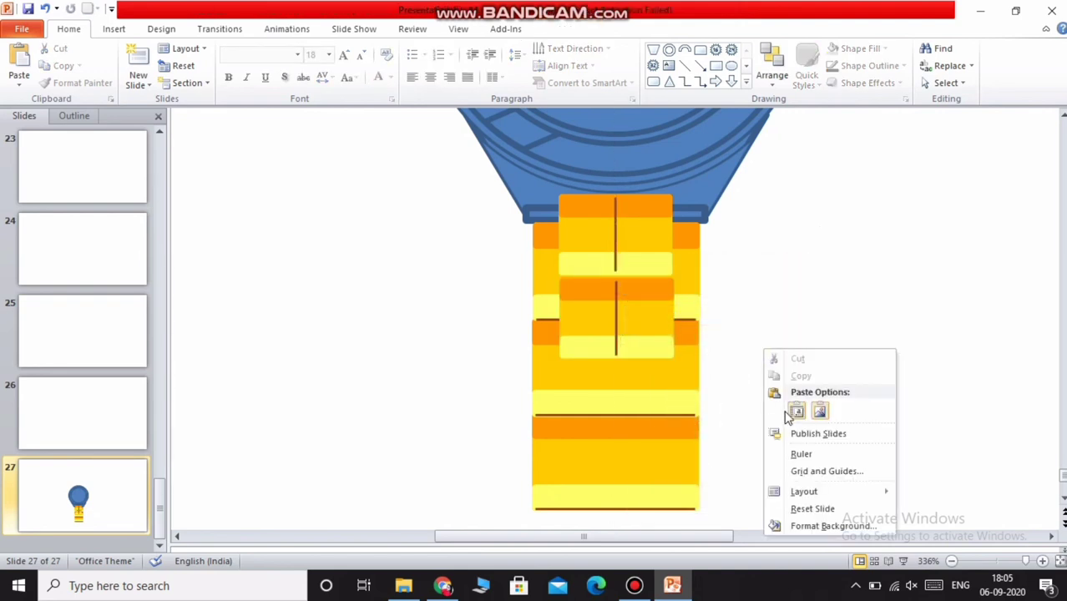
{"action": "left_click", "coordinate": [797, 411]}
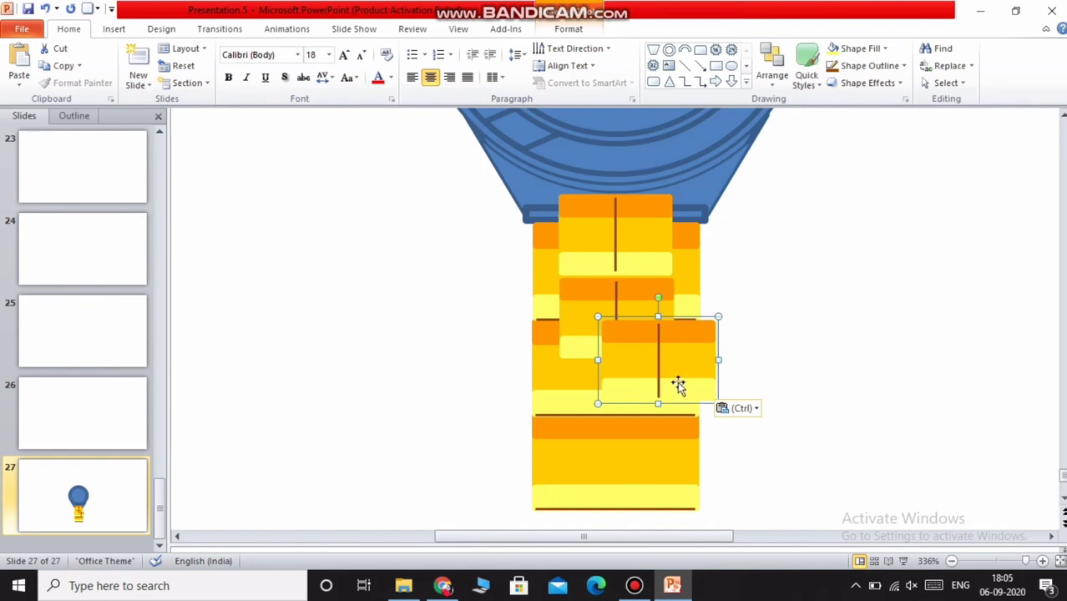
{"action": "left_click_drag", "start_coordinate": [678, 384], "coordinate": [637, 410]}
{"action": "left_click", "coordinate": [810, 401]}
Duplicate the third small block and place the copy below it, extending slightly past the bottom wide block.
{"action": "left_click", "coordinate": [665, 393]}
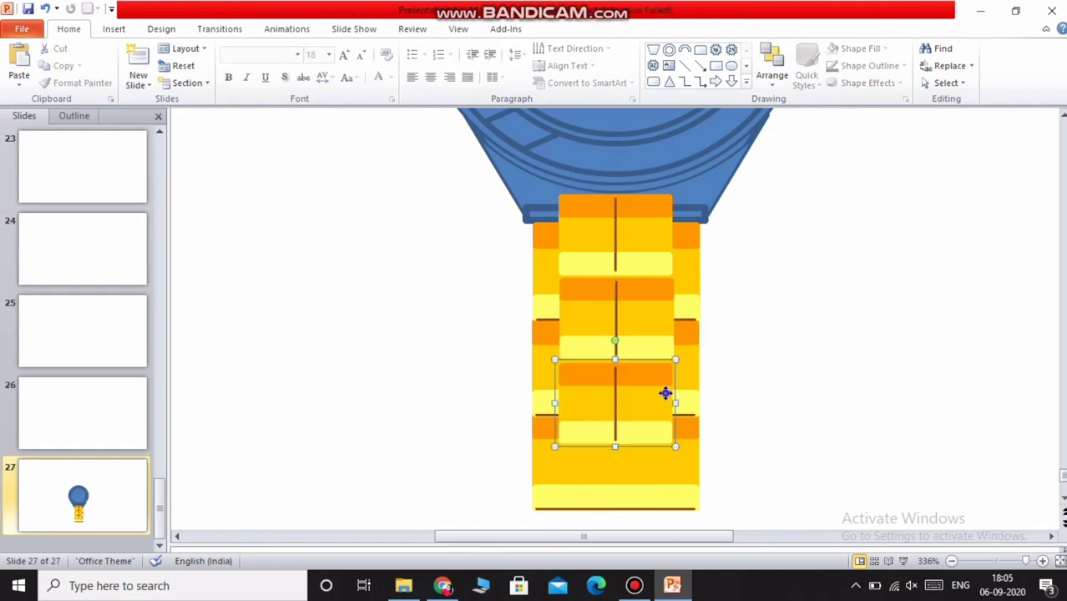
{"action": "right_click", "coordinate": [667, 392]}
{"action": "left_click", "coordinate": [700, 245]}
{"action": "scroll", "coordinate": [778, 355], "scroll_direction": "down", "scroll_amount": 1}
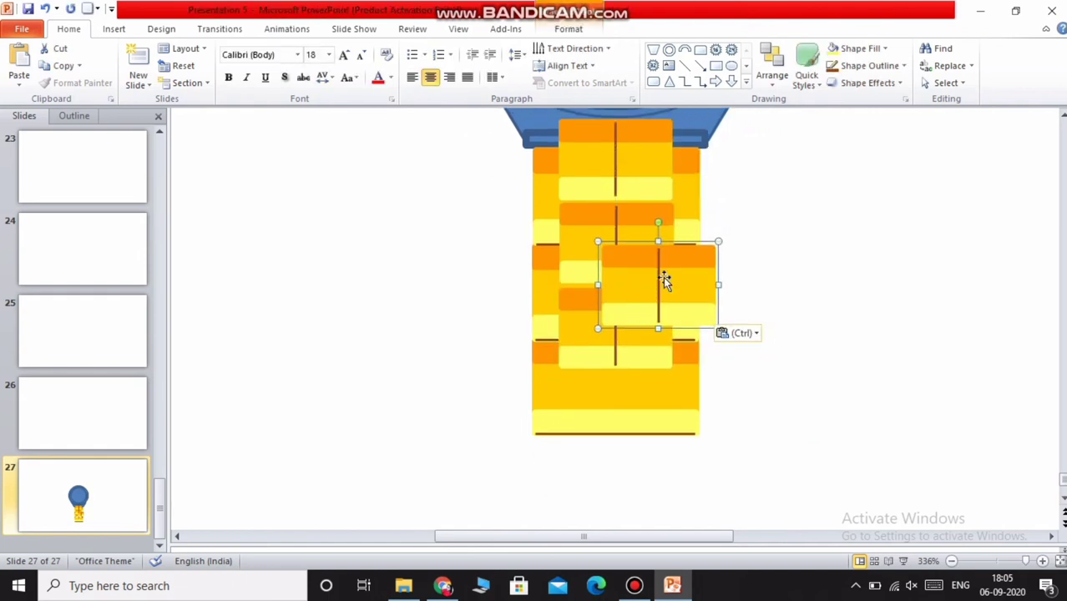
{"action": "left_click_drag", "start_coordinate": [692, 258], "coordinate": [650, 386]}
{"action": "left_click", "coordinate": [784, 417]}
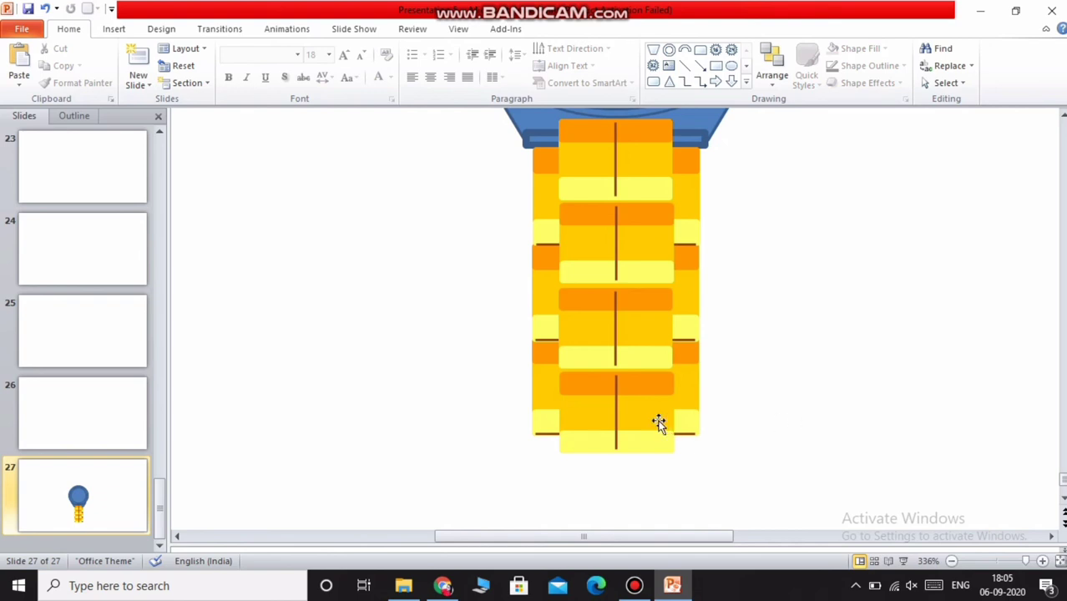
Duplicate the bottom wide block and move the copy to the right of the band.
{"action": "left_click", "coordinate": [694, 383]}
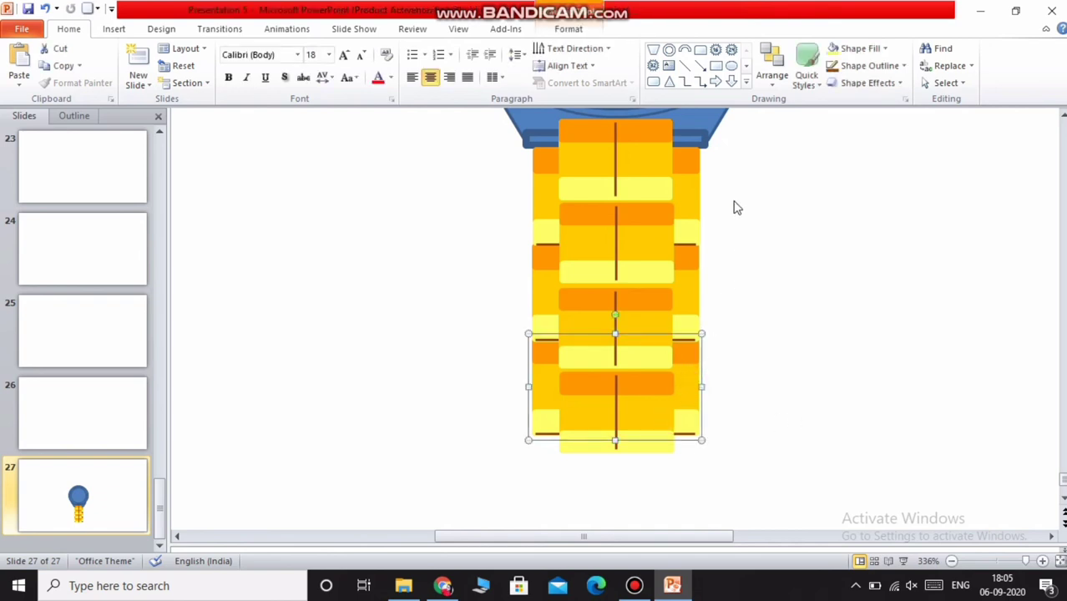
{"action": "right_click", "coordinate": [679, 390]}
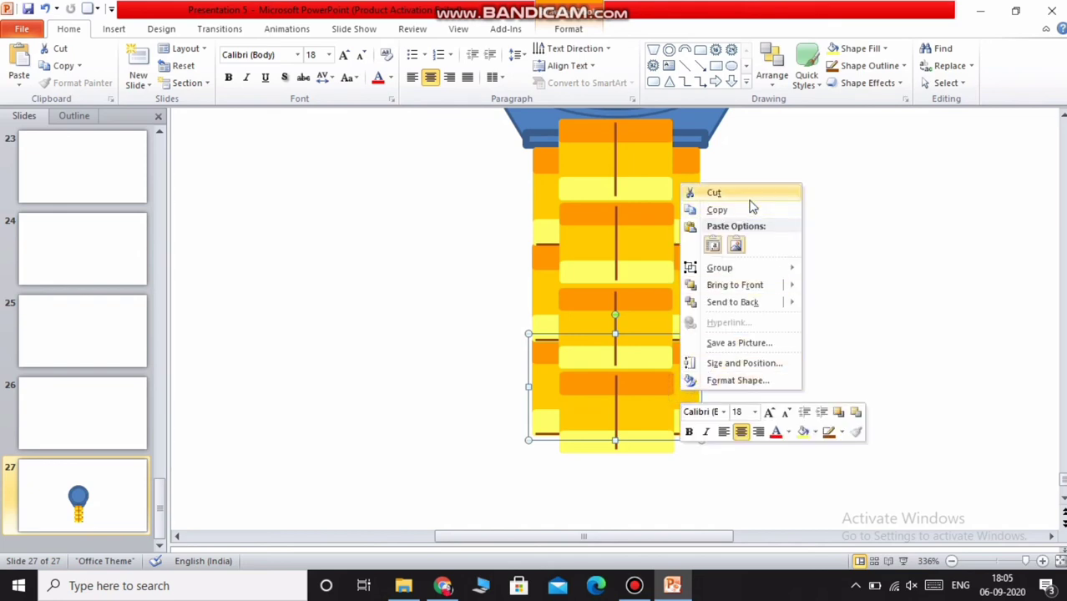
{"action": "left_click", "coordinate": [748, 210]}
{"action": "right_click", "coordinate": [810, 223]}
{"action": "left_click", "coordinate": [843, 286]}
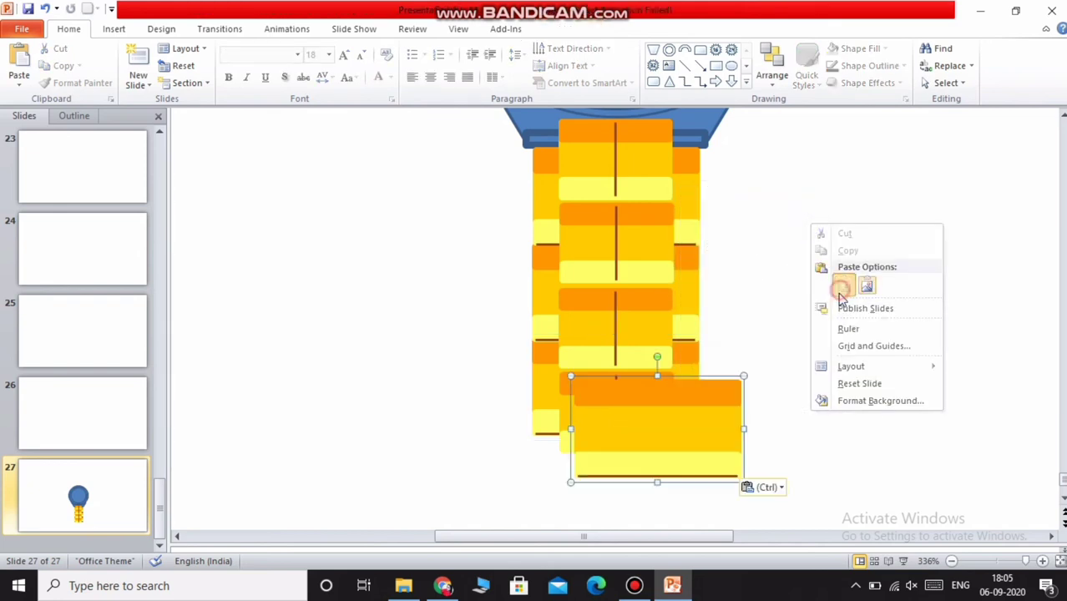
{"action": "left_click_drag", "start_coordinate": [715, 419], "coordinate": [889, 360]}
Remove the dark horizontal line from the lower edge of the wide block copy beside the band.
{"action": "right_click", "coordinate": [839, 415]}
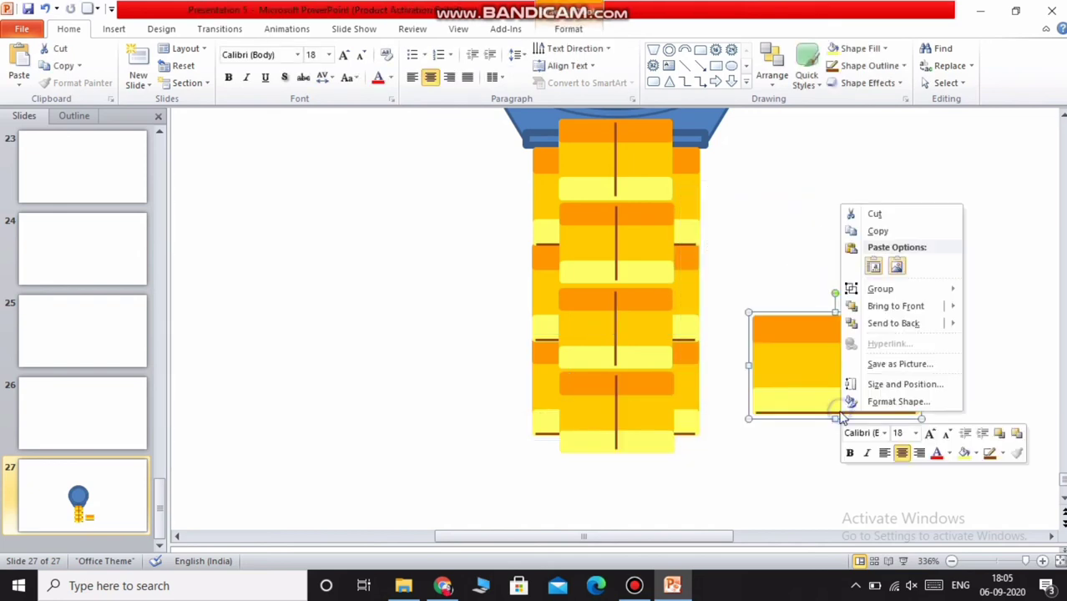
{"action": "left_click", "coordinate": [800, 415]}
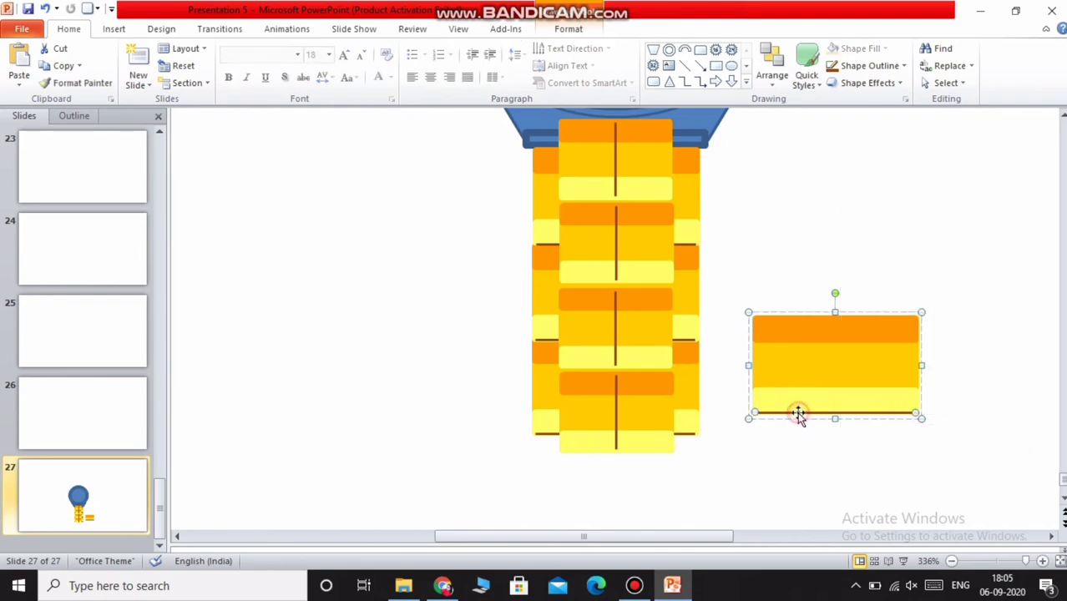
{"action": "right_click", "coordinate": [800, 414]}
{"action": "left_click", "coordinate": [835, 159]}
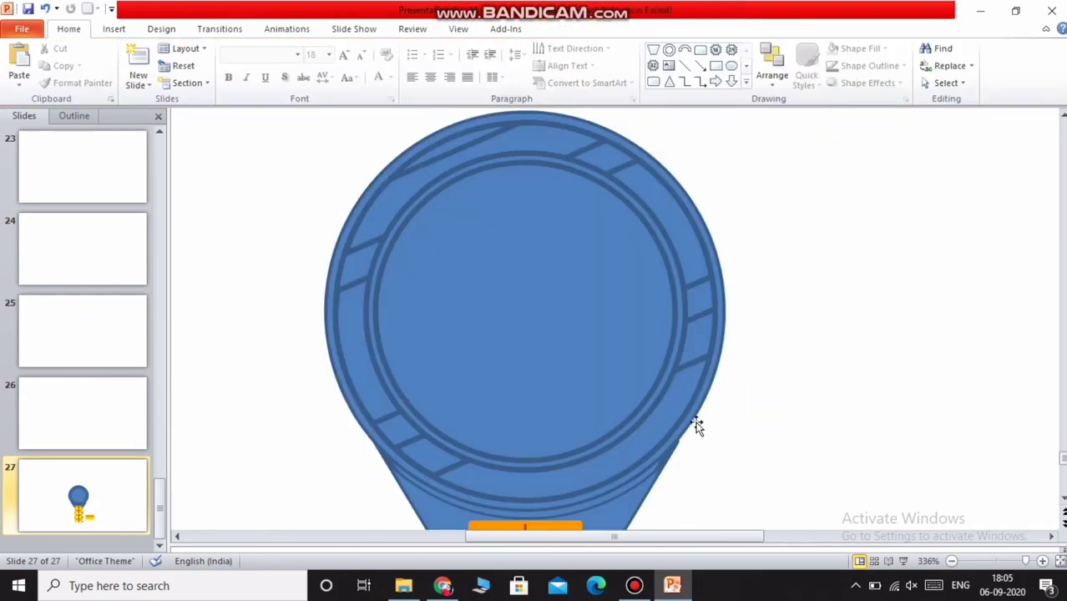
Reduce the wide block copy's height, fit it under the band's lower end and send it to the back.
{"action": "scroll", "coordinate": [697, 428], "scroll_direction": "down", "scroll_amount": 8}
{"action": "scroll", "coordinate": [788, 427], "scroll_direction": "down", "scroll_amount": 1}
{"action": "left_click", "coordinate": [755, 352]}
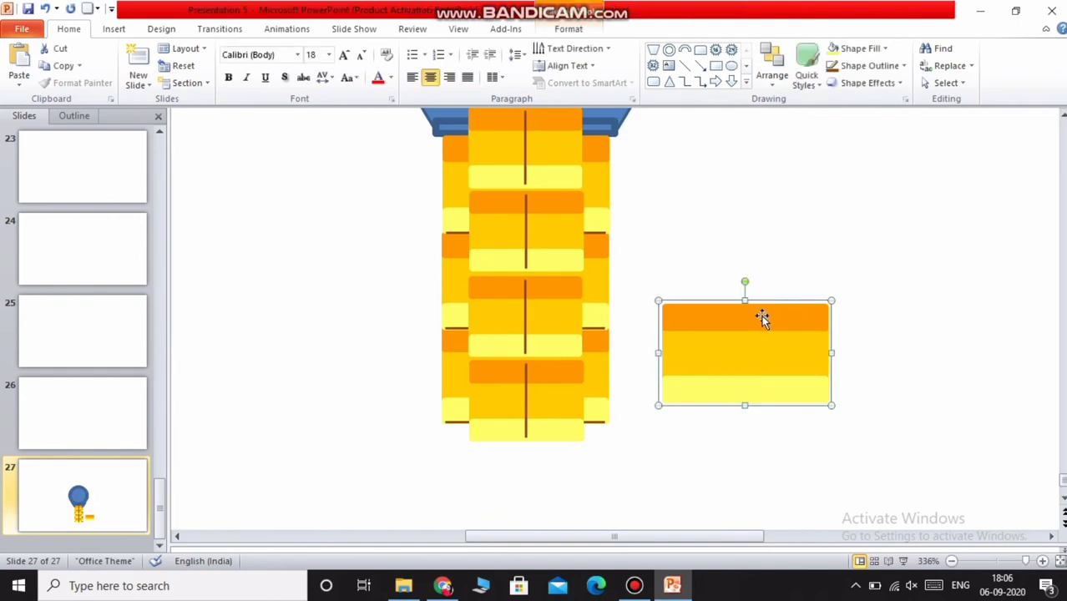
{"action": "left_click_drag", "start_coordinate": [832, 298], "coordinate": [588, 446]}
{"action": "right_click", "coordinate": [588, 443]}
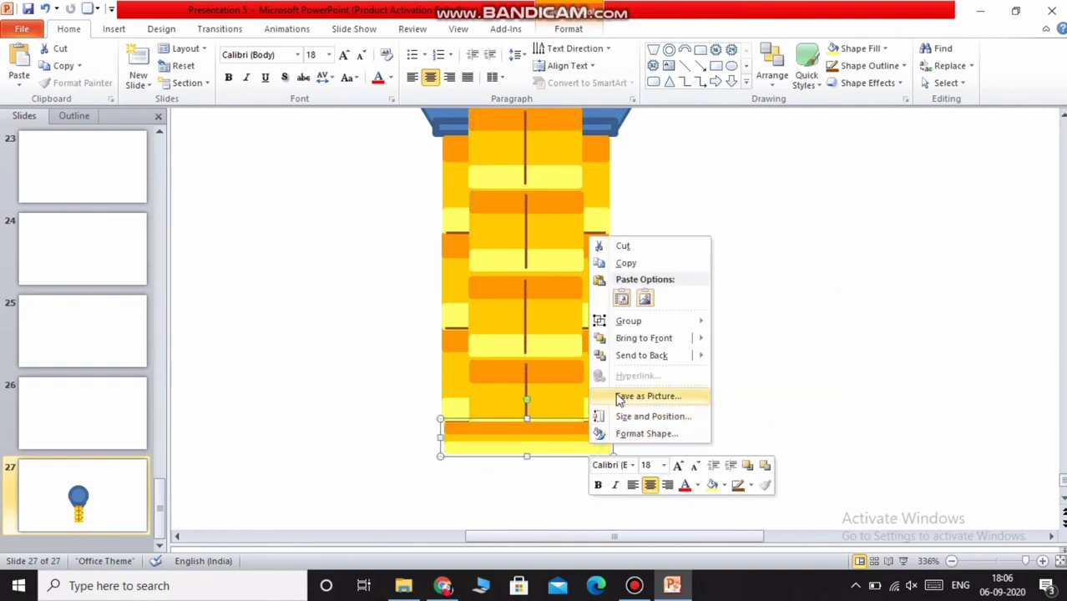
{"action": "left_click", "coordinate": [634, 357]}
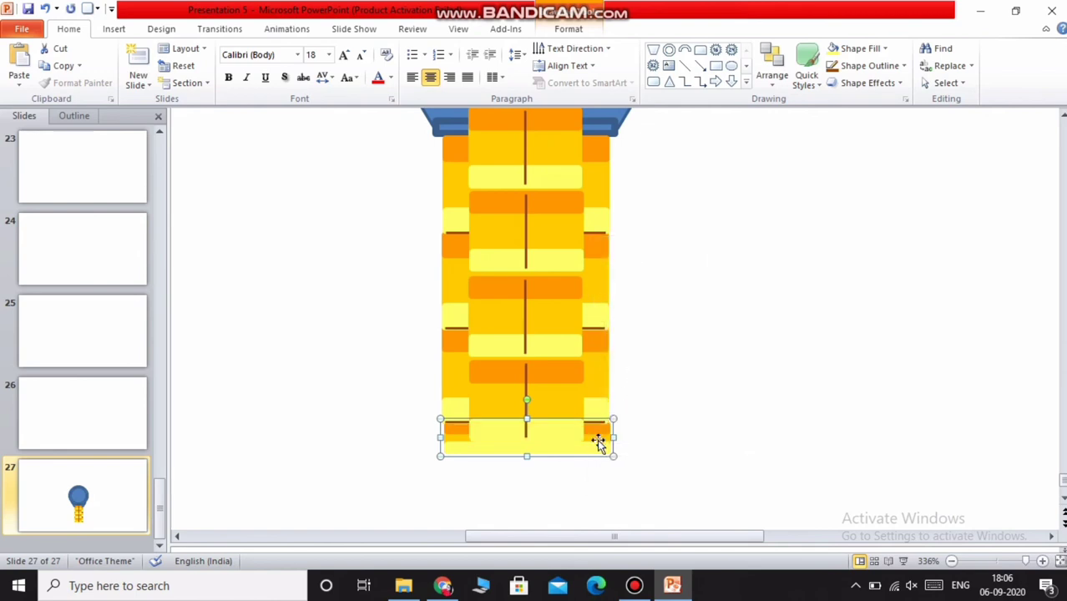
Extend the end block downward so it reaches clearly past the last small block.
{"action": "left_click", "coordinate": [686, 449]}
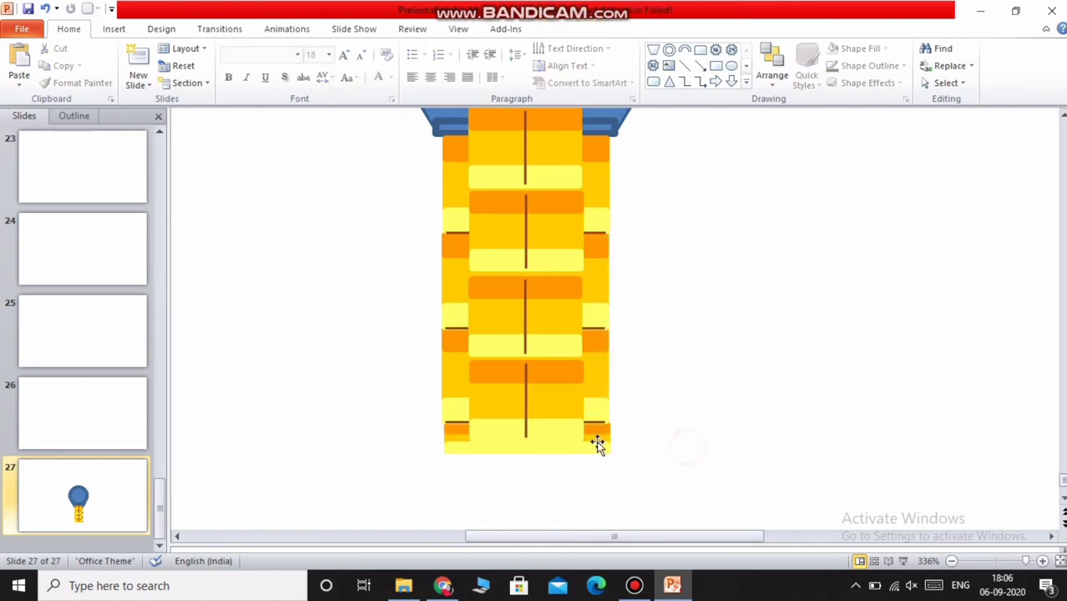
{"action": "left_click", "coordinate": [598, 443]}
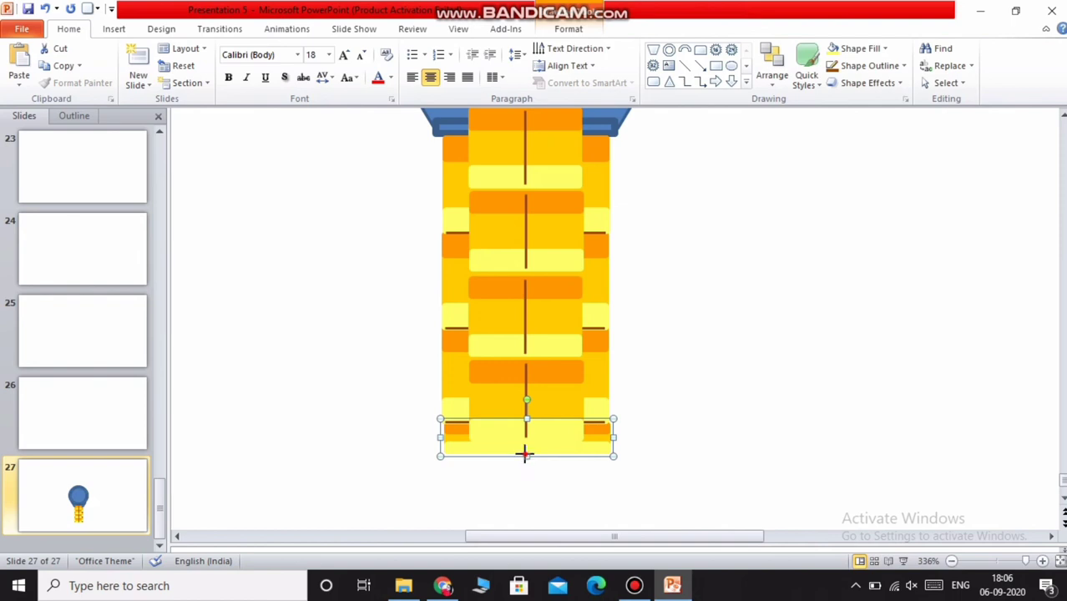
{"action": "left_click_drag", "start_coordinate": [525, 453], "coordinate": [527, 489]}
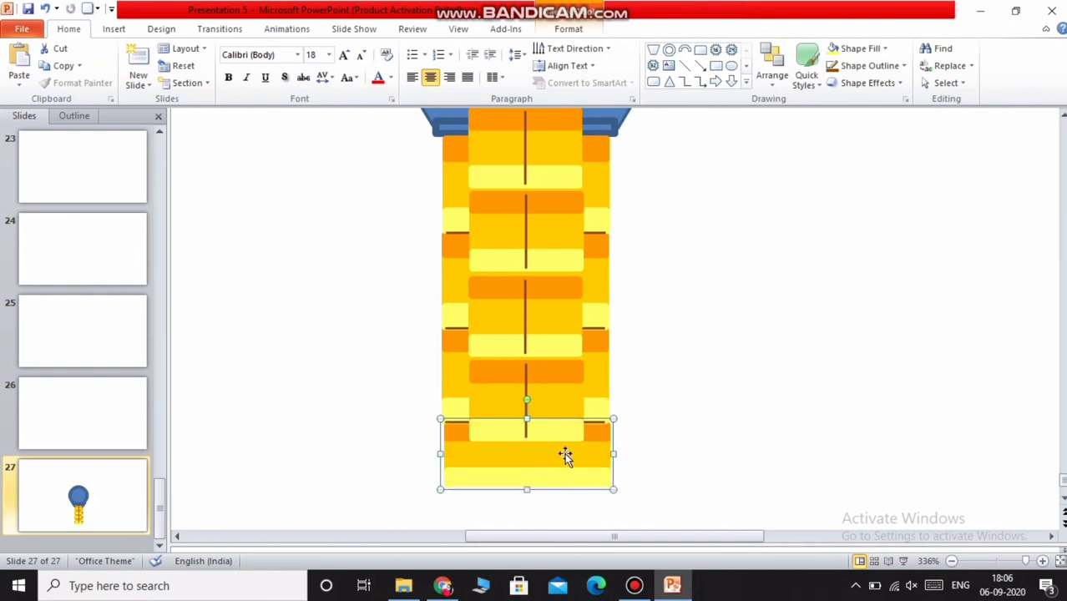
{"action": "scroll", "coordinate": [704, 418], "scroll_direction": "up", "scroll_amount": 1}
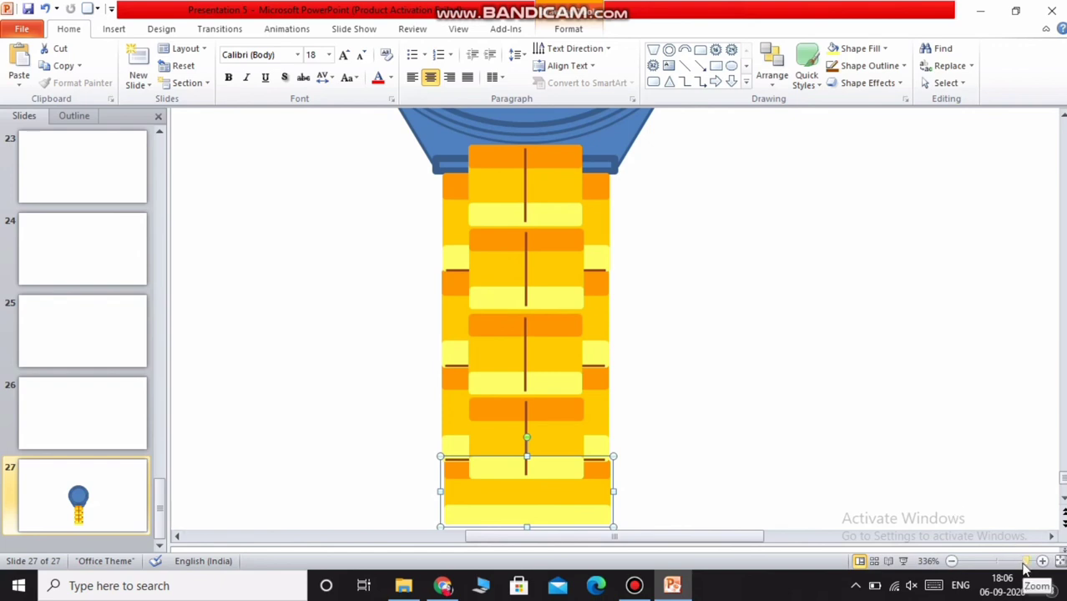
Select all the ungrouped band pieces with the dial's connecting bar and paste a duplicate of them.
{"action": "left_click_drag", "start_coordinate": [1026, 561], "coordinate": [1017, 561]}
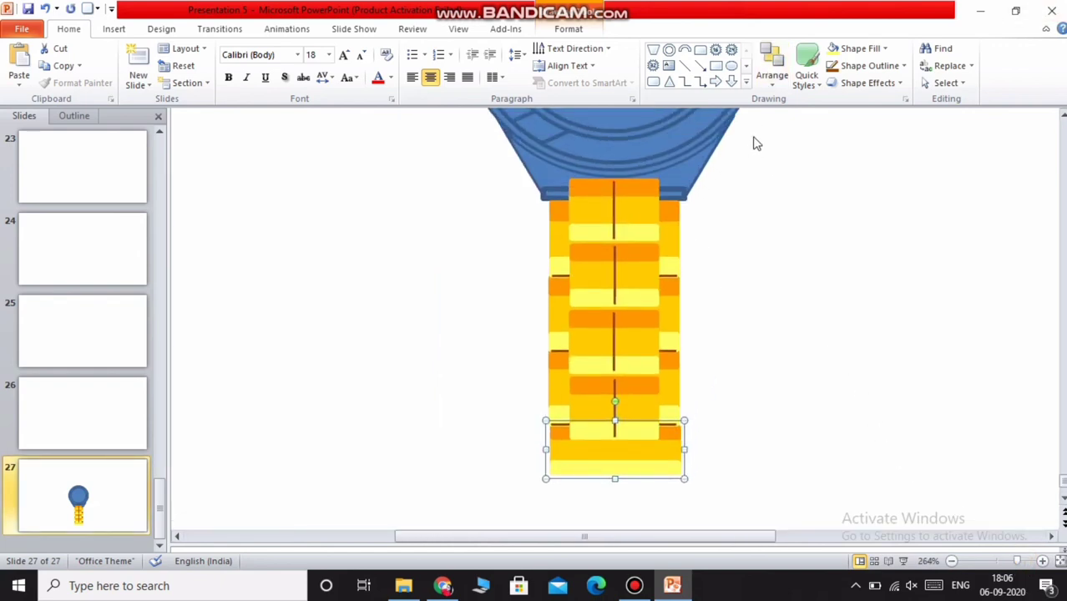
{"action": "mouse_move", "coordinate": [755, 162]}
{"action": "left_mouse_down"}
{"action": "mouse_move", "coordinate": [705, 357]}
{"action": "mouse_move", "coordinate": [569, 527]}
{"action": "mouse_move", "coordinate": [374, 493]}
{"action": "mouse_move", "coordinate": [404, 492]}
{"action": "left_mouse_up"}
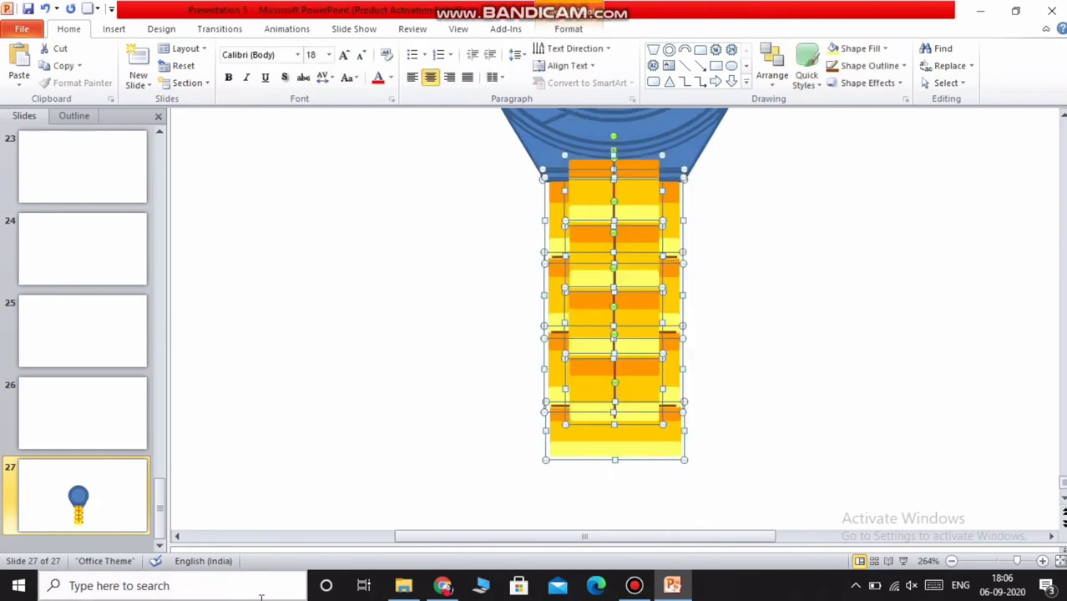
{"action": "right_click", "coordinate": [615, 328]}
{"action": "left_click", "coordinate": [680, 355]}
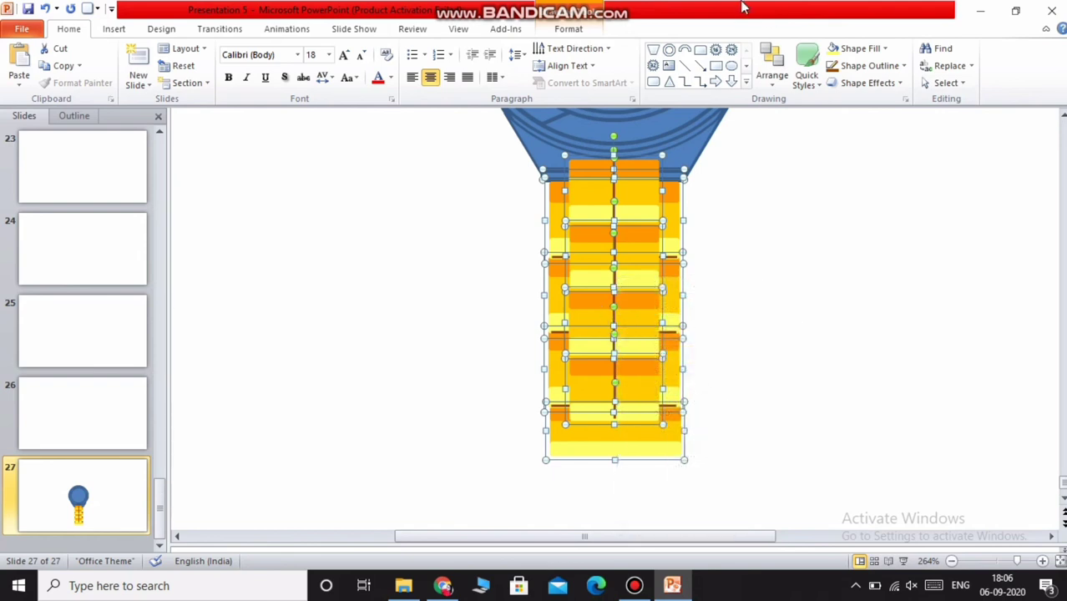
{"action": "right_click", "coordinate": [571, 318]}
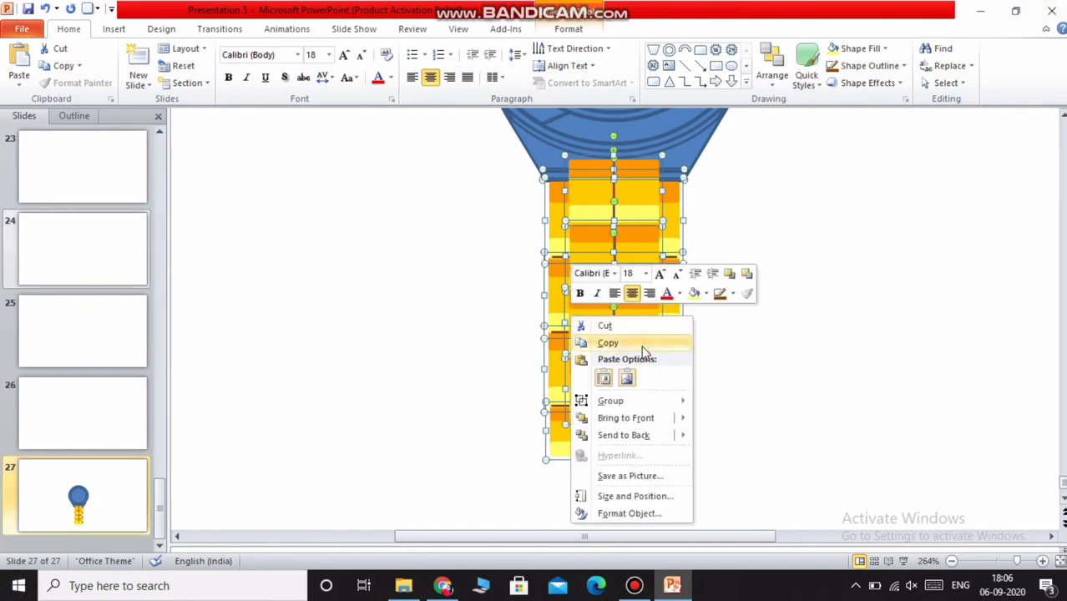
{"action": "right_click", "coordinate": [833, 314]}
{"action": "left_click", "coordinate": [865, 377]}
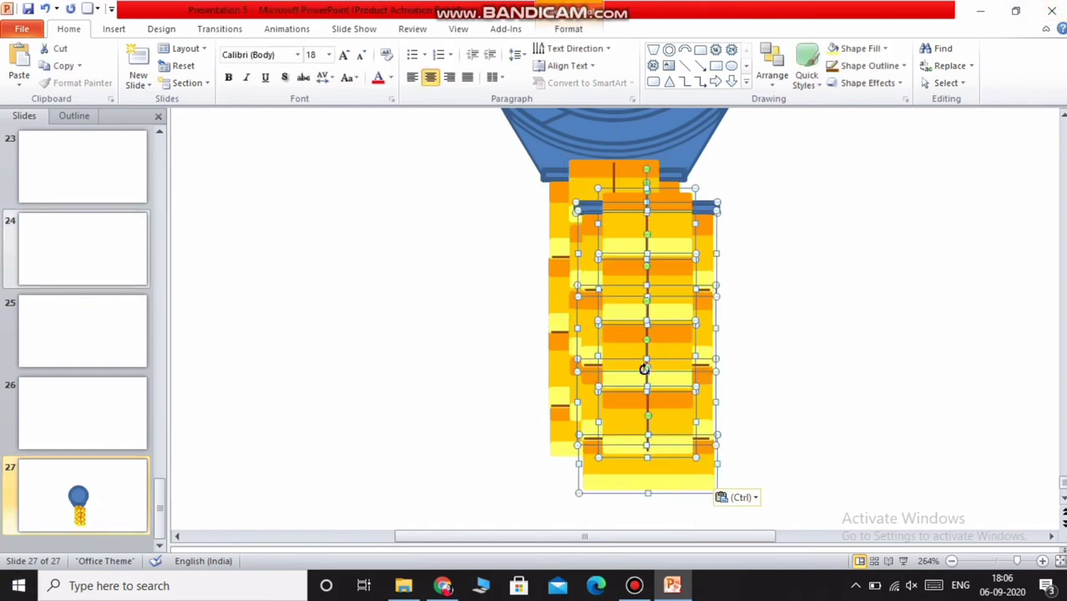
Try to move the pasted band pieces aside, undoing the rotations and the paste.
{"action": "left_click_drag", "start_coordinate": [644, 368], "coordinate": [933, 343]}
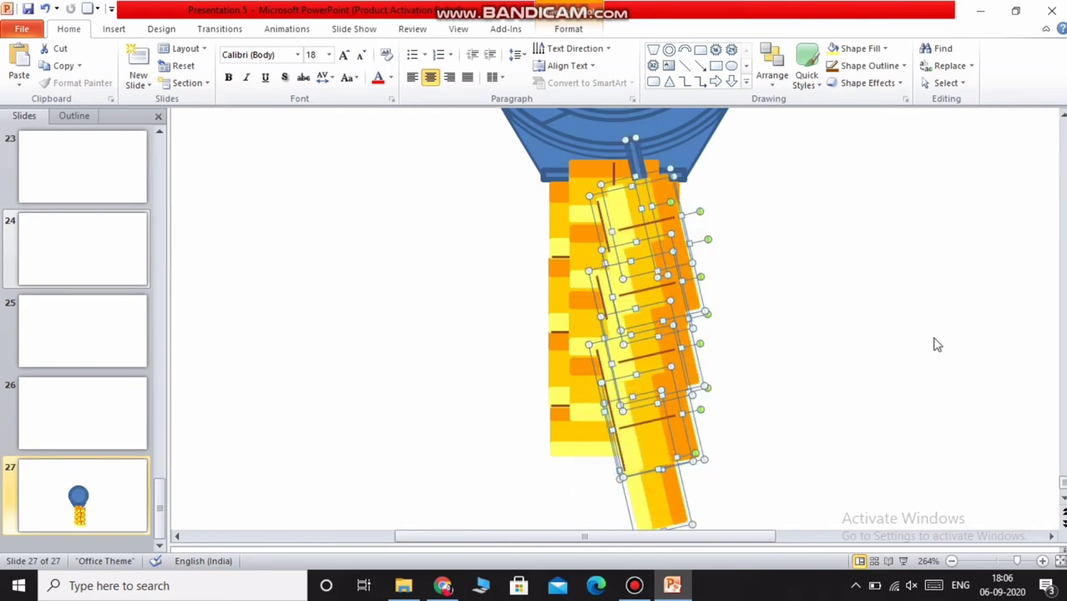
{"action": "left_click", "coordinate": [46, 10]}
{"action": "left_click_drag", "start_coordinate": [645, 266], "coordinate": [663, 270]}
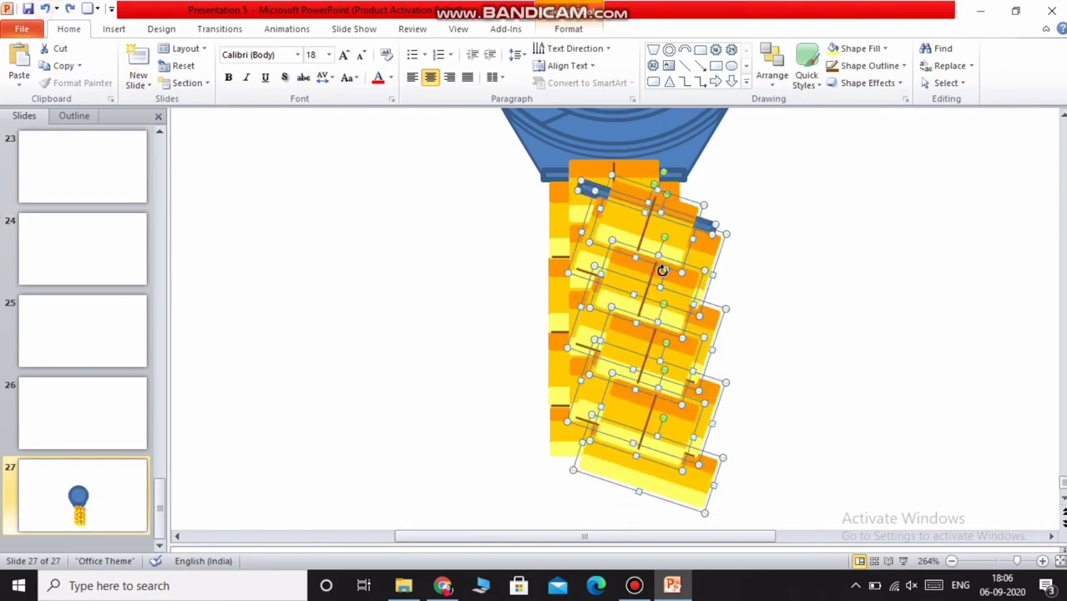
{"action": "left_click", "coordinate": [45, 9]}
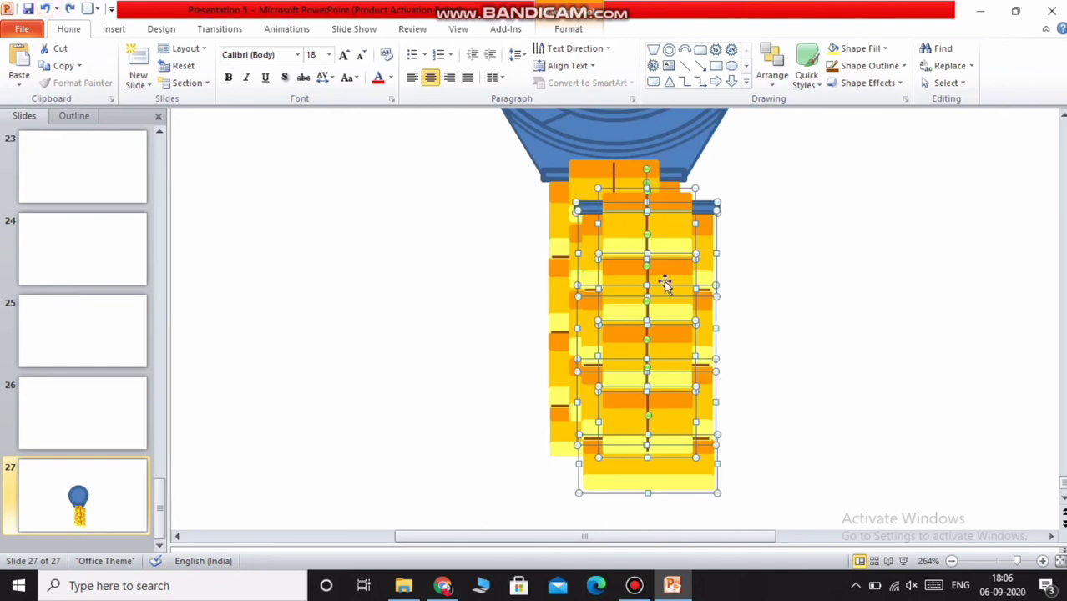
{"action": "left_click", "coordinate": [800, 288]}
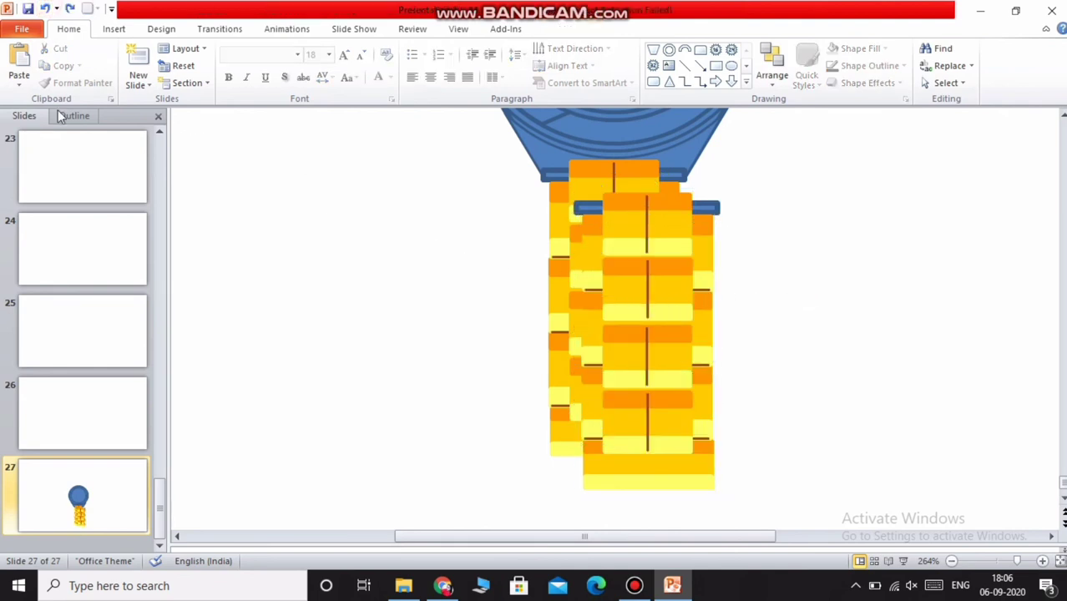
{"action": "left_click", "coordinate": [45, 10]}
Group all the band blocks and the connecting bar into one object.
{"action": "scroll", "coordinate": [693, 291], "scroll_direction": "down", "scroll_amount": 3}
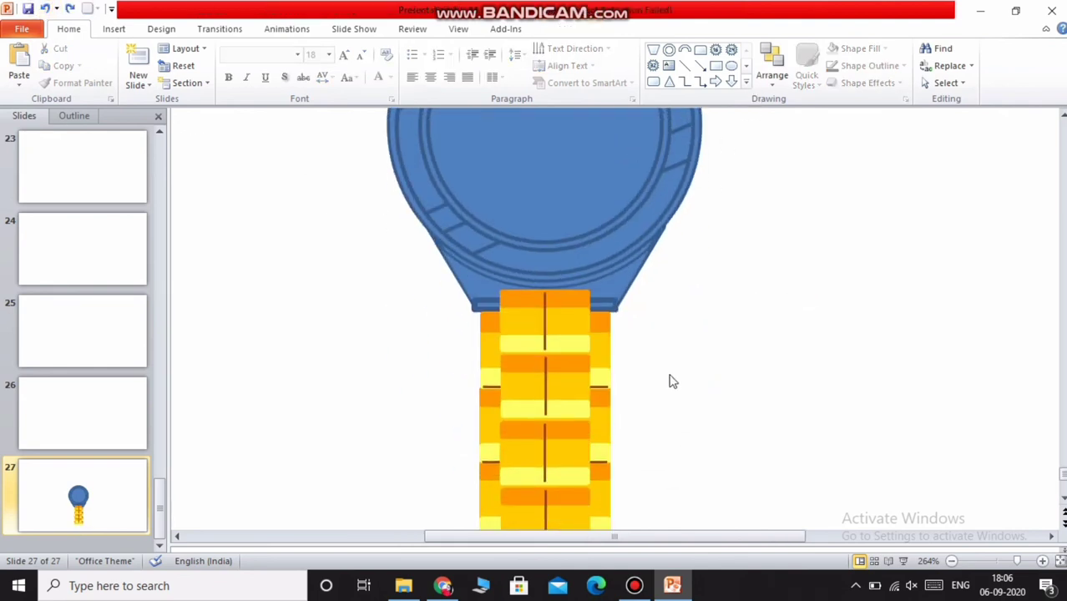
{"action": "scroll", "coordinate": [724, 202], "scroll_direction": "down", "scroll_amount": 3}
{"action": "left_click_drag", "start_coordinate": [730, 136], "coordinate": [364, 529]}
{"action": "right_click", "coordinate": [575, 324]}
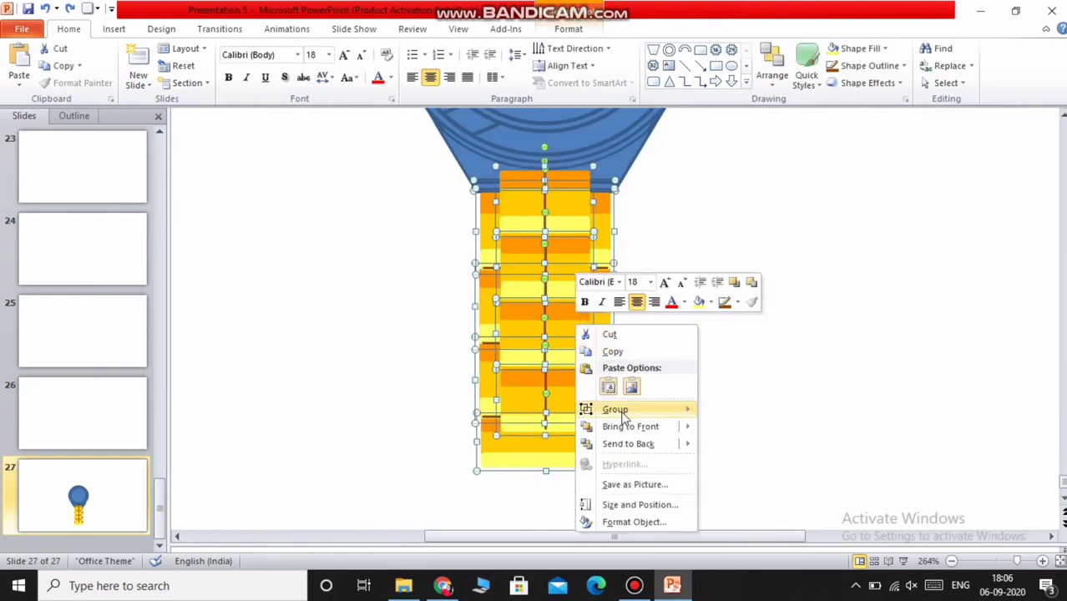
{"action": "mouse_move", "coordinate": [614, 410]}
{"action": "left_click", "coordinate": [738, 410]}
Duplicate the grouped band and place the copy to the right of the original at the same height.
{"action": "right_click", "coordinate": [565, 302]}
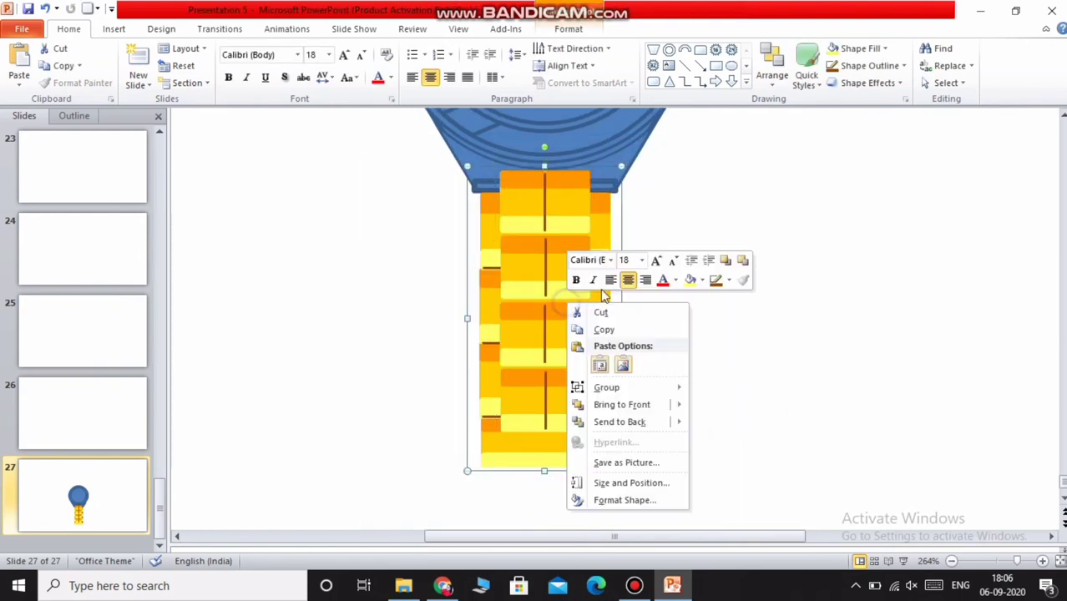
{"action": "left_click", "coordinate": [619, 328]}
{"action": "right_click", "coordinate": [770, 328]}
{"action": "left_click", "coordinate": [817, 386]}
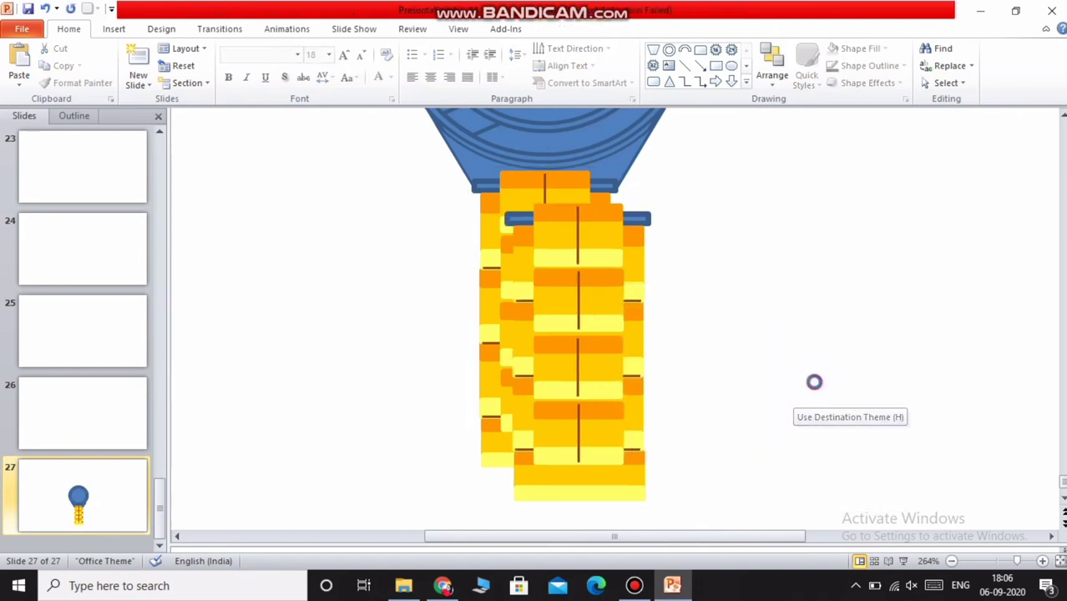
{"action": "left_click_drag", "start_coordinate": [588, 368], "coordinate": [782, 306]}
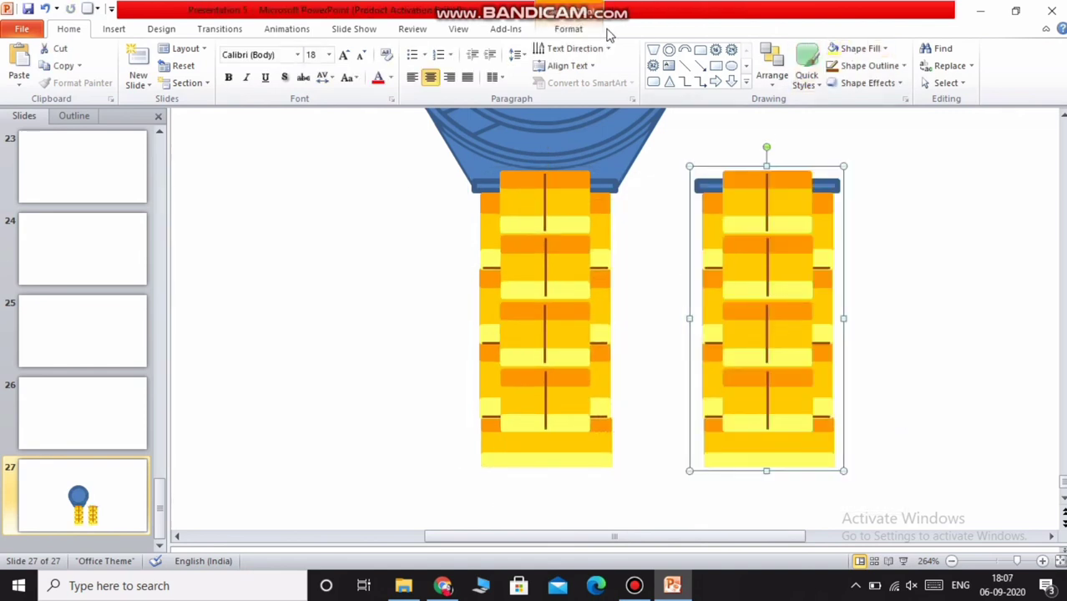
Flip the band copy vertically.
{"action": "left_click", "coordinate": [571, 30]}
{"action": "left_click", "coordinate": [956, 83]}
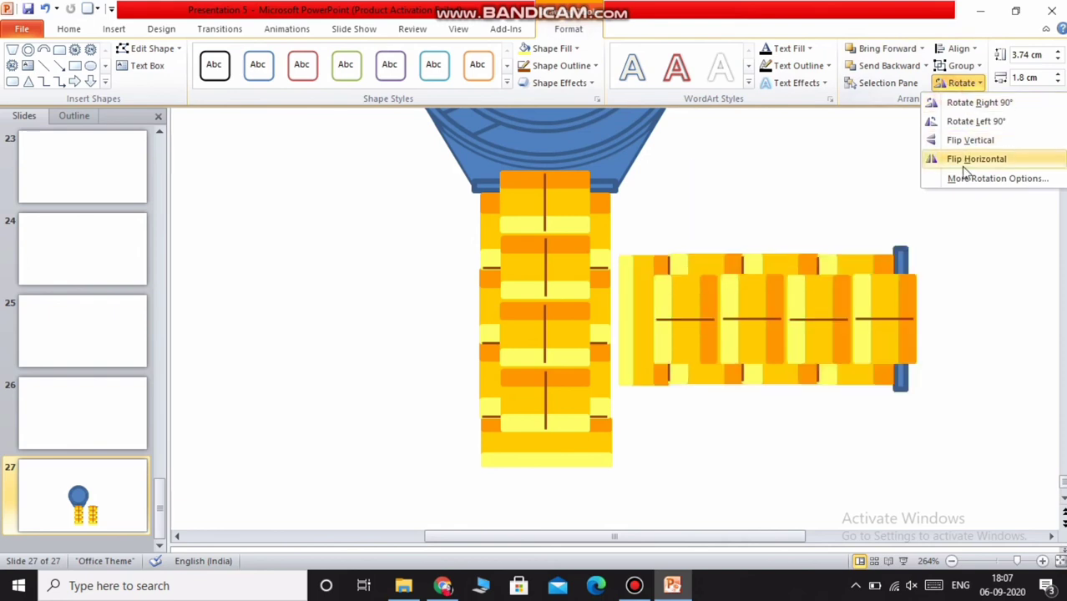
{"action": "left_click", "coordinate": [978, 144]}
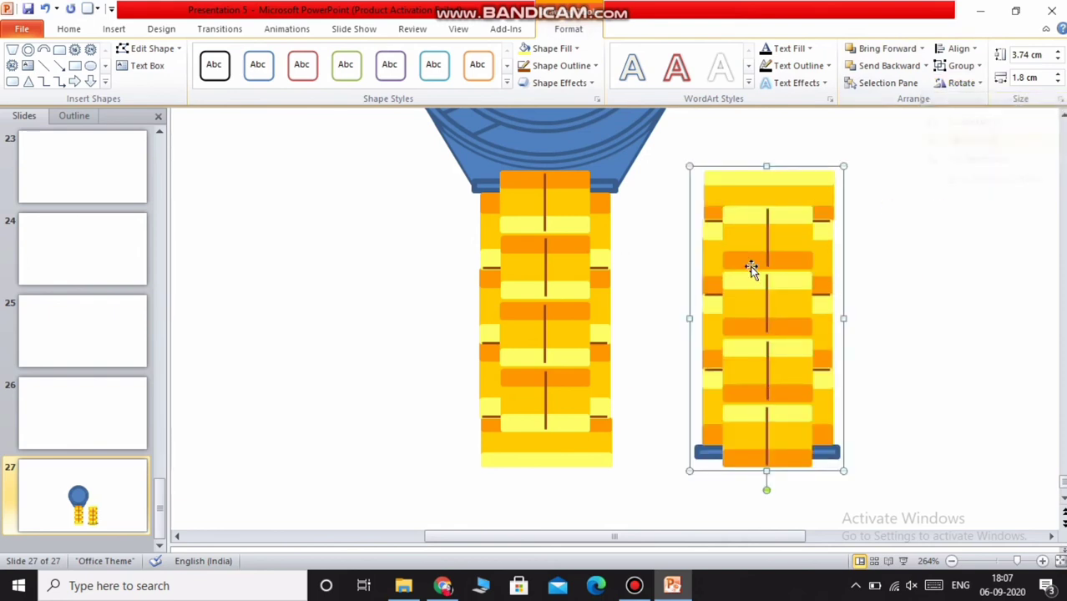
Move the flipped band copy above the dial, centred in line with the lower band.
{"action": "scroll", "coordinate": [747, 338], "scroll_direction": "up", "scroll_amount": 4}
{"action": "left_click_drag", "start_coordinate": [793, 374], "coordinate": [849, 117]}
{"action": "scroll", "coordinate": [820, 197], "scroll_direction": "up", "scroll_amount": 2}
{"action": "scroll", "coordinate": [817, 217], "scroll_direction": "up", "scroll_amount": 1}
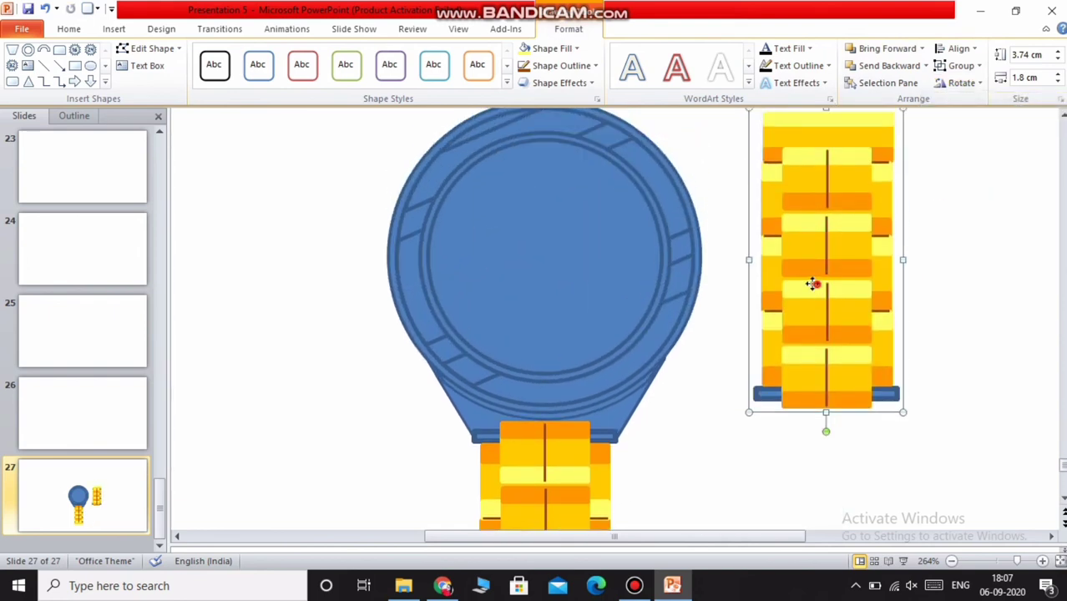
{"action": "left_click_drag", "start_coordinate": [812, 283], "coordinate": [317, 251]}
{"action": "scroll", "coordinate": [417, 325], "scroll_direction": "up", "scroll_amount": 3}
{"action": "left_click_drag", "start_coordinate": [361, 352], "coordinate": [537, 208]}
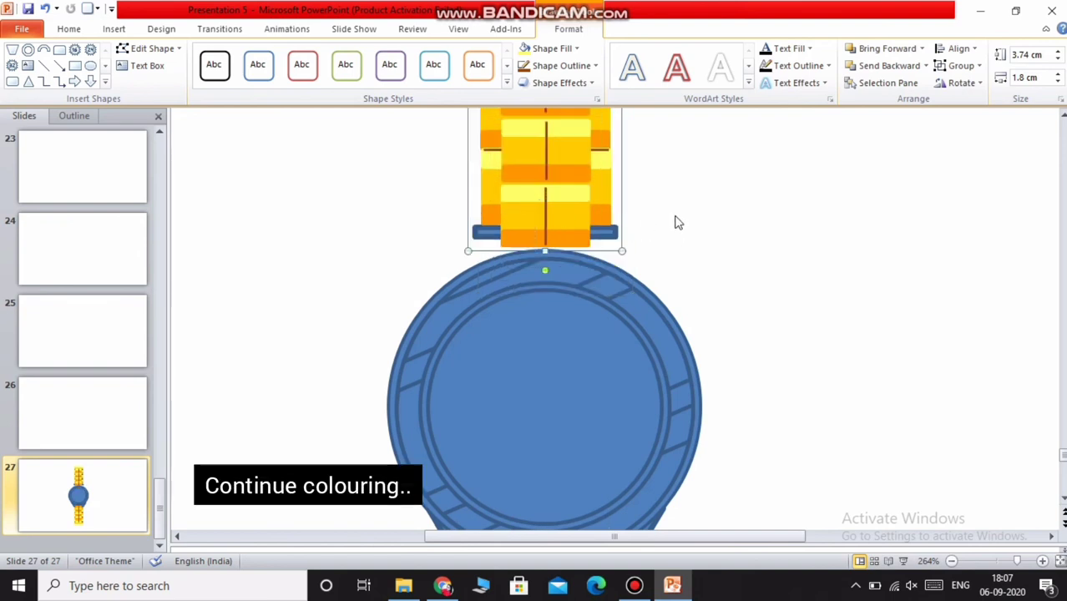
{"action": "scroll", "coordinate": [678, 223], "scroll_direction": "down", "scroll_amount": 3}
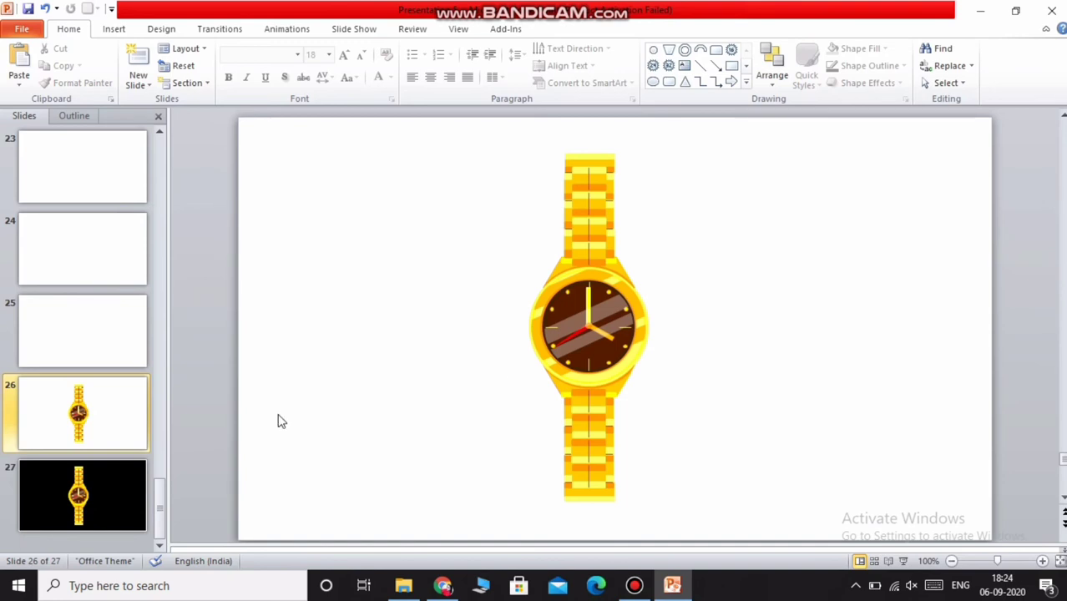
Minimize the ribbon and show the finished watch on slide 27.
{"action": "left_click", "coordinate": [1046, 29]}
{"action": "left_click", "coordinate": [120, 524]}
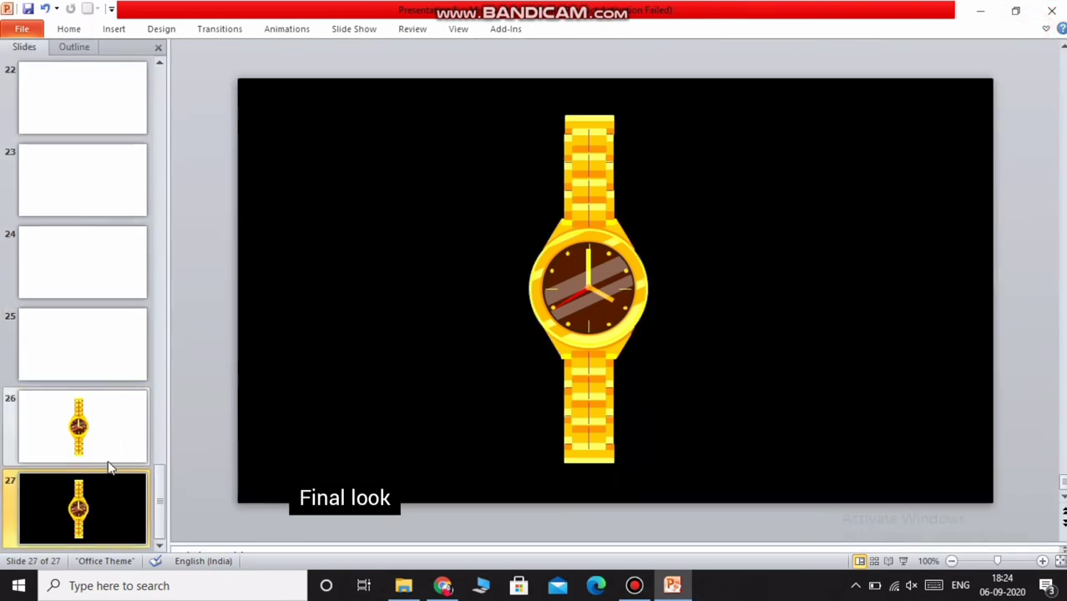